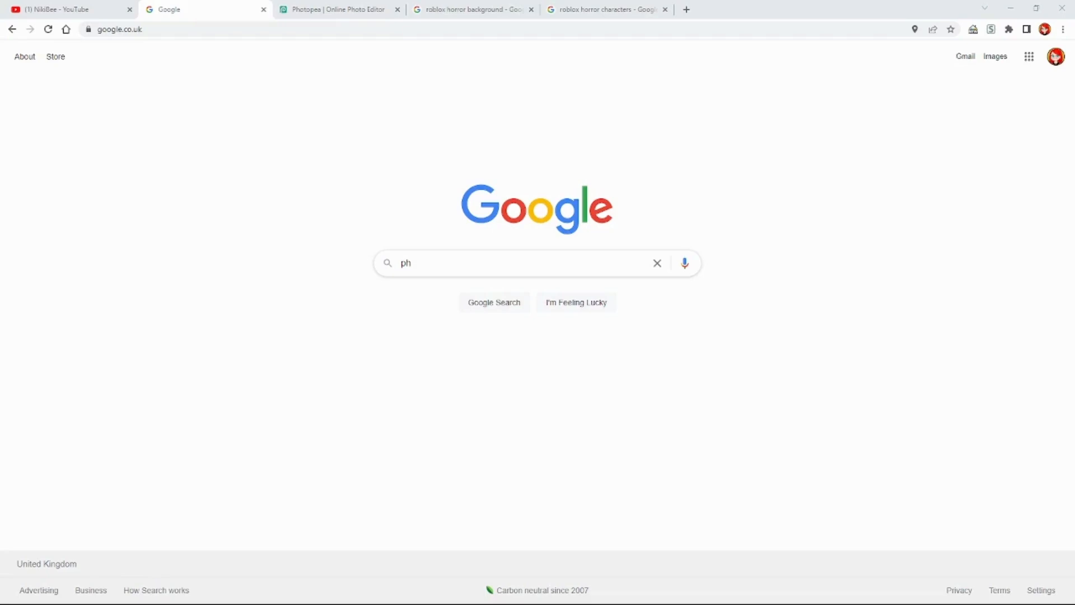
# Search Google for photopea, then close the search tab to switch to the Photopea editor
pyautogui.click(423, 265)
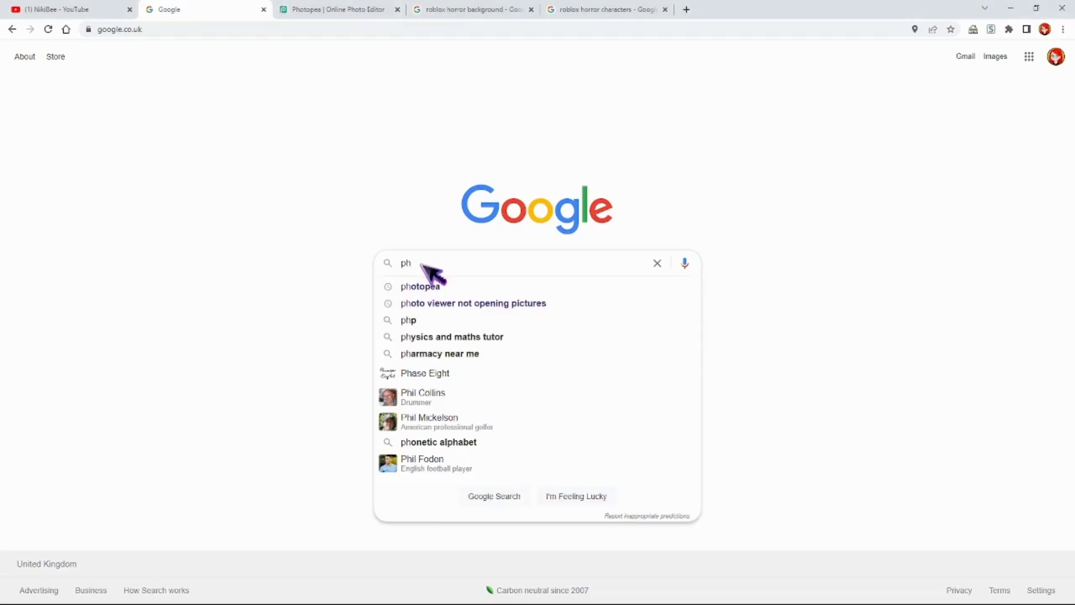
pyautogui.click(441, 288)
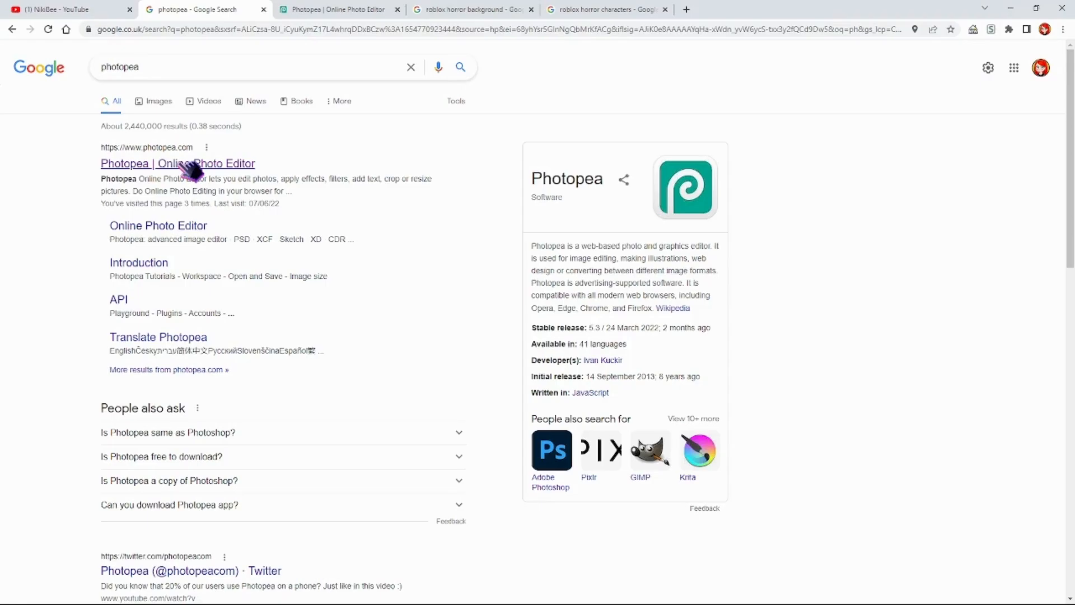
pyautogui.hotkey('ctrl', 'w')
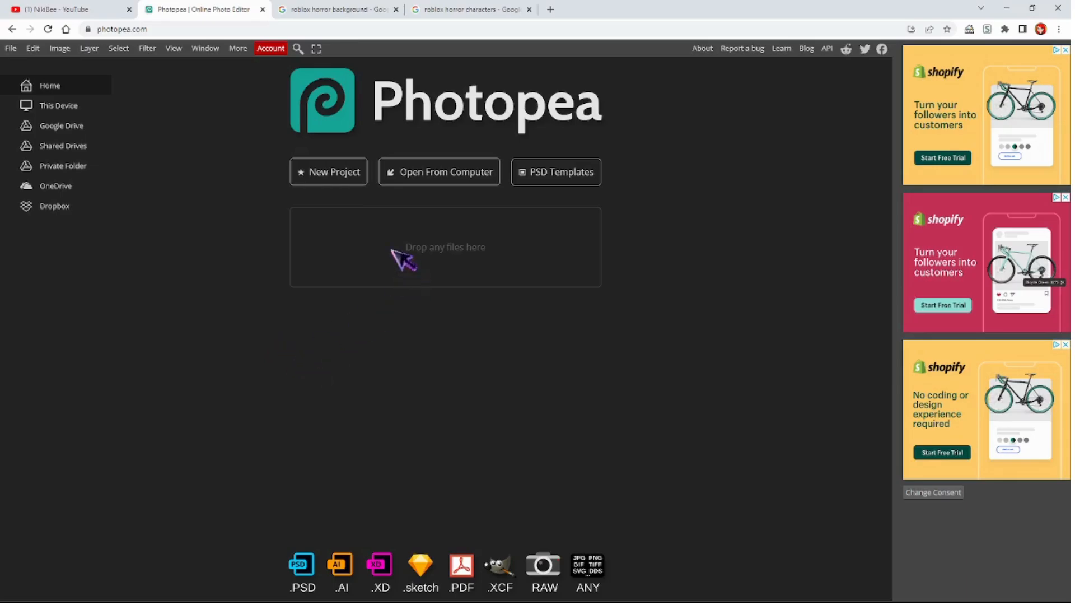
# Start a new project and set its size to 1280 pixels wide by 720 pixels high
pyautogui.click(339, 179)
pyautogui.click(95, 121)
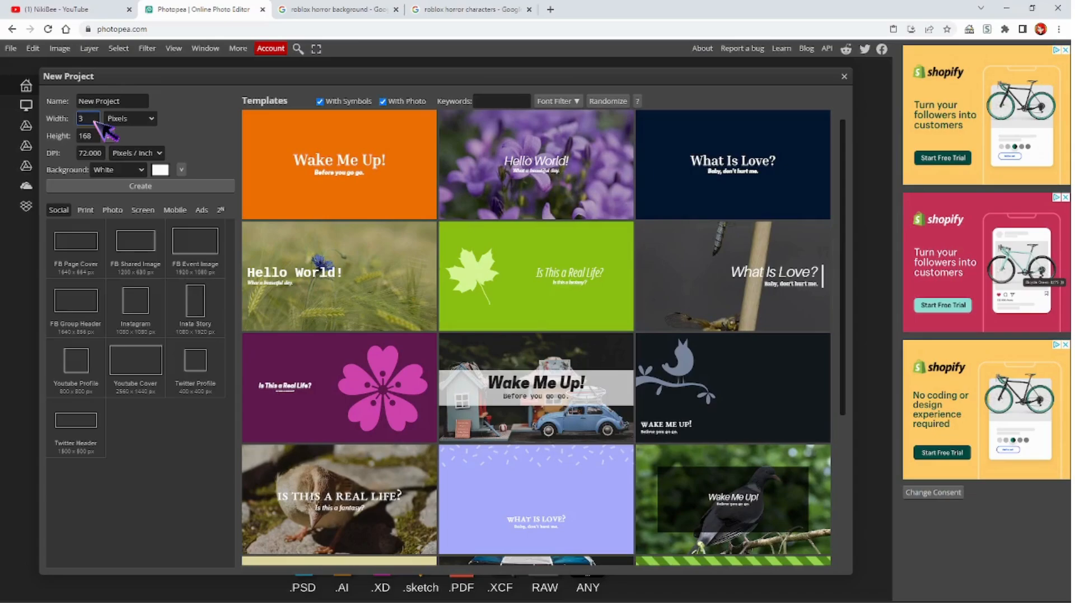
pyautogui.write('1280')
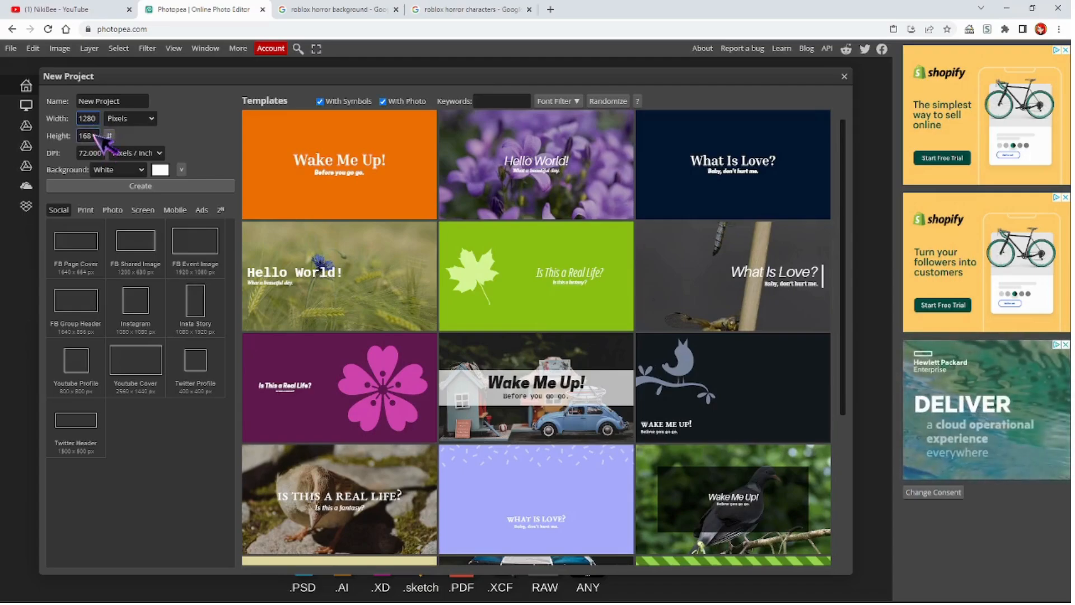
pyautogui.click(90, 136)
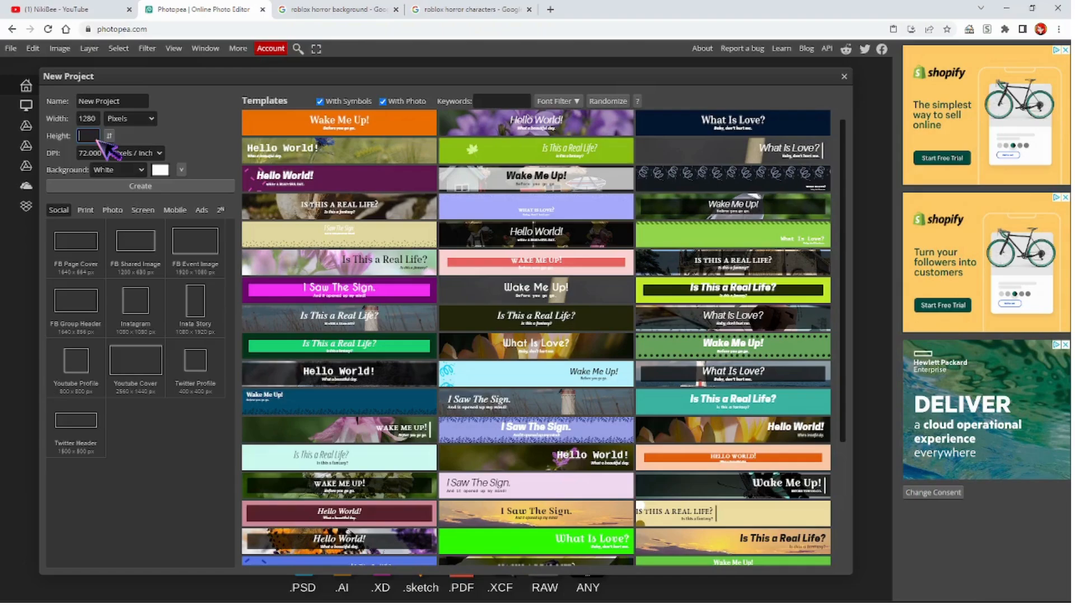
pyautogui.write('7')
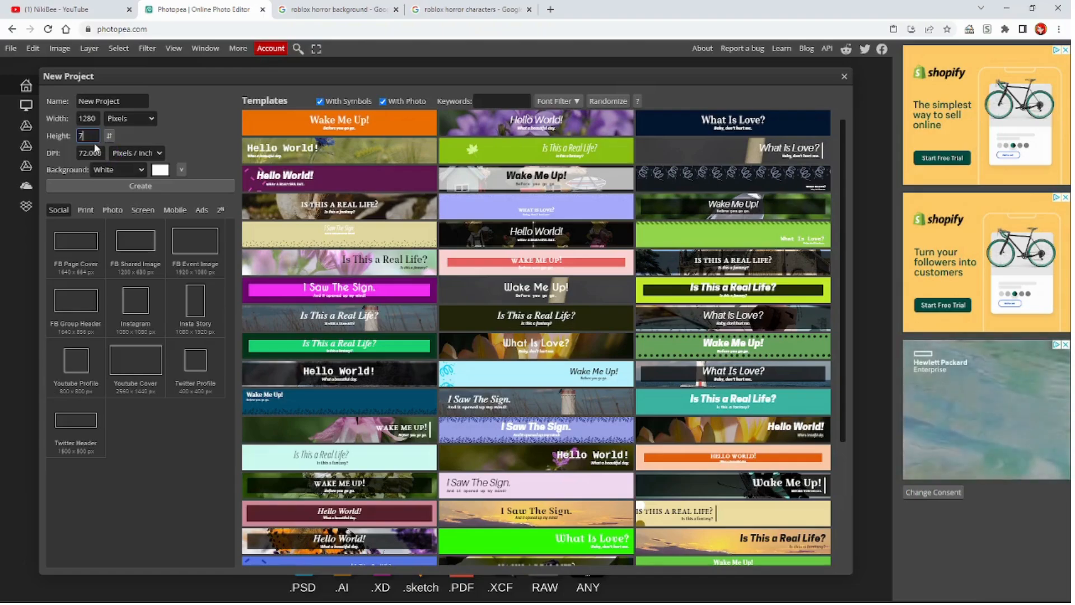
pyautogui.write('20')
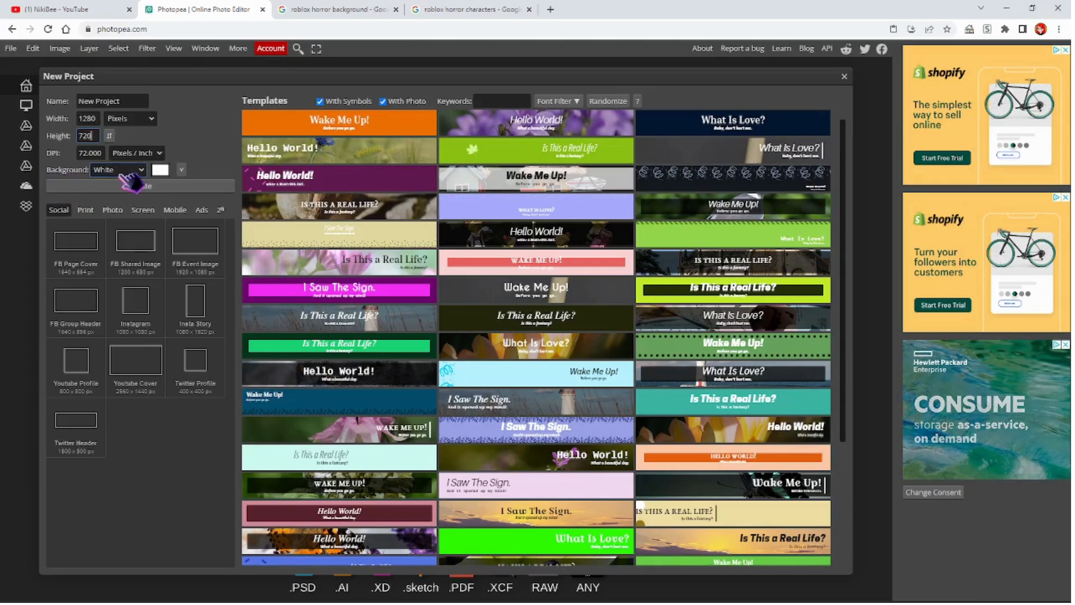
# Give the new project a transparent background and the name "horror thumbnail", and create it
pyautogui.click(120, 173)
pyautogui.click(132, 204)
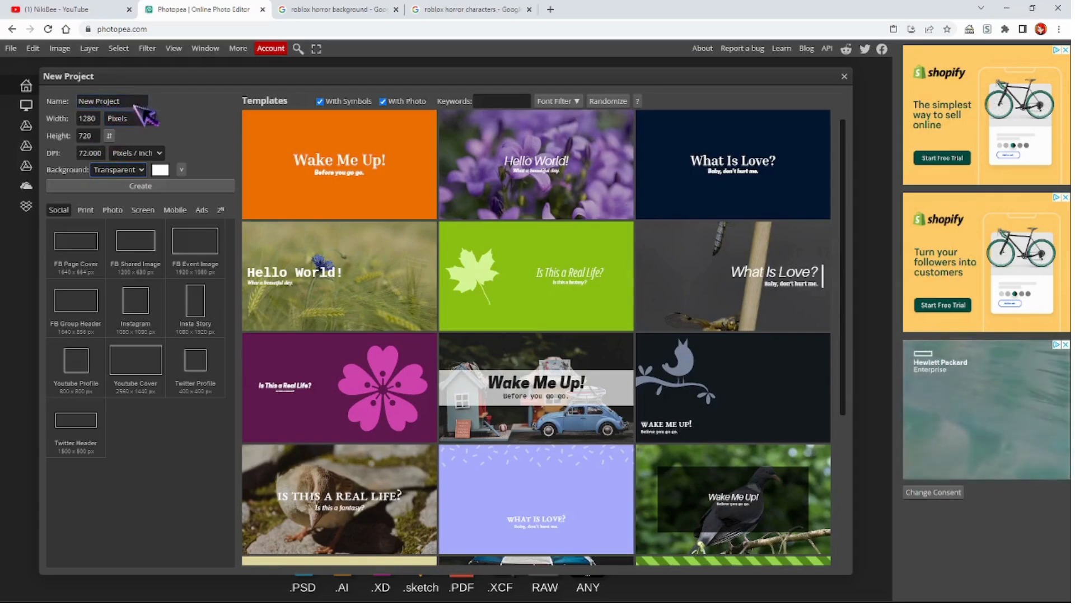
pyautogui.moveTo(122, 103); pyautogui.dragTo(63, 104)
pyautogui.write('ho')
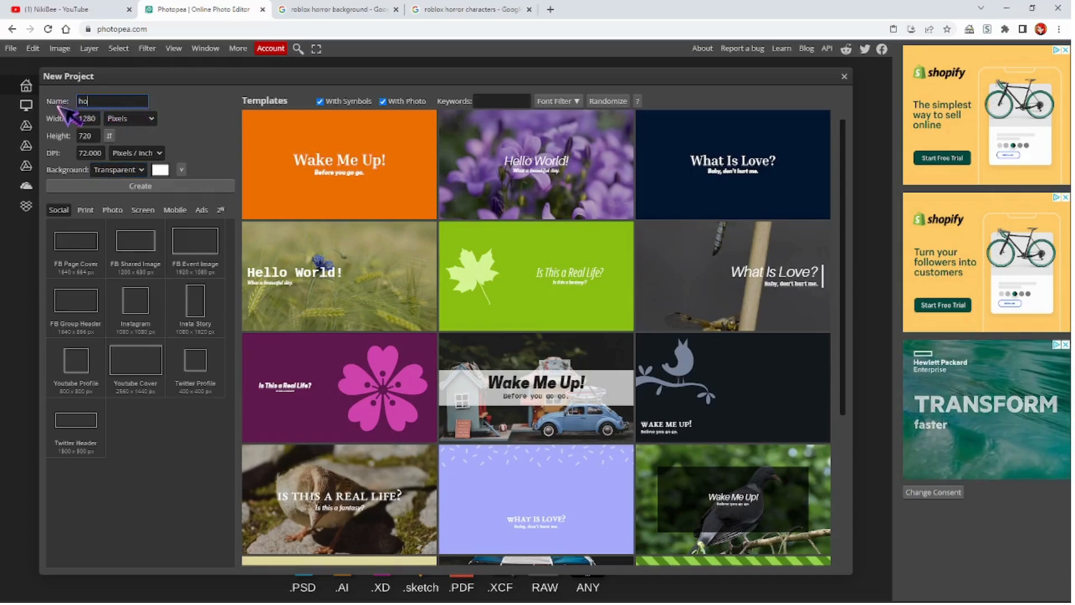
pyautogui.write('rror thu')
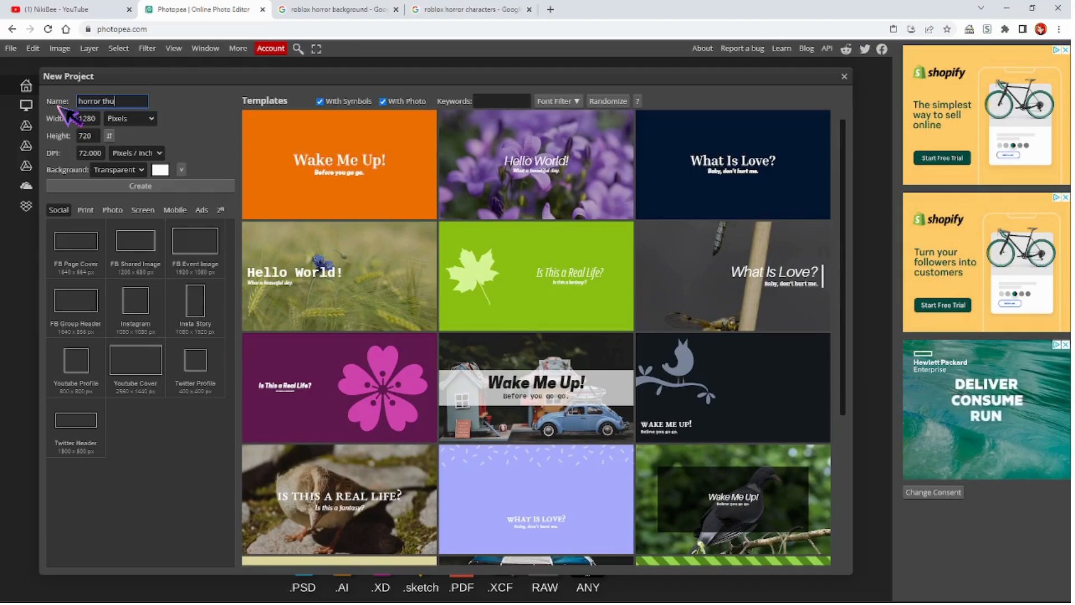
pyautogui.write('mbnail')
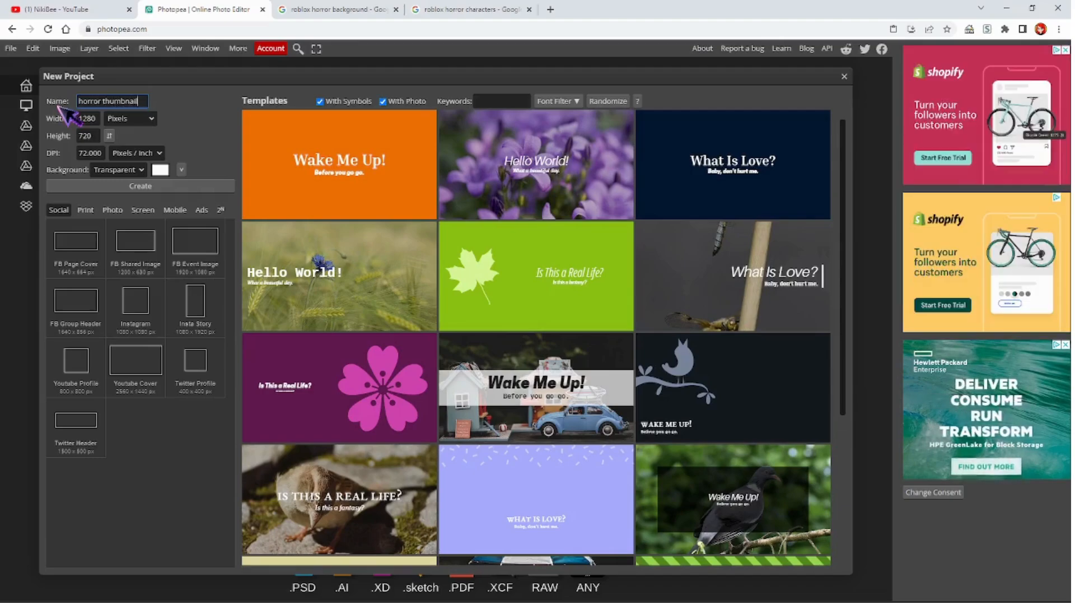
pyautogui.click(171, 187)
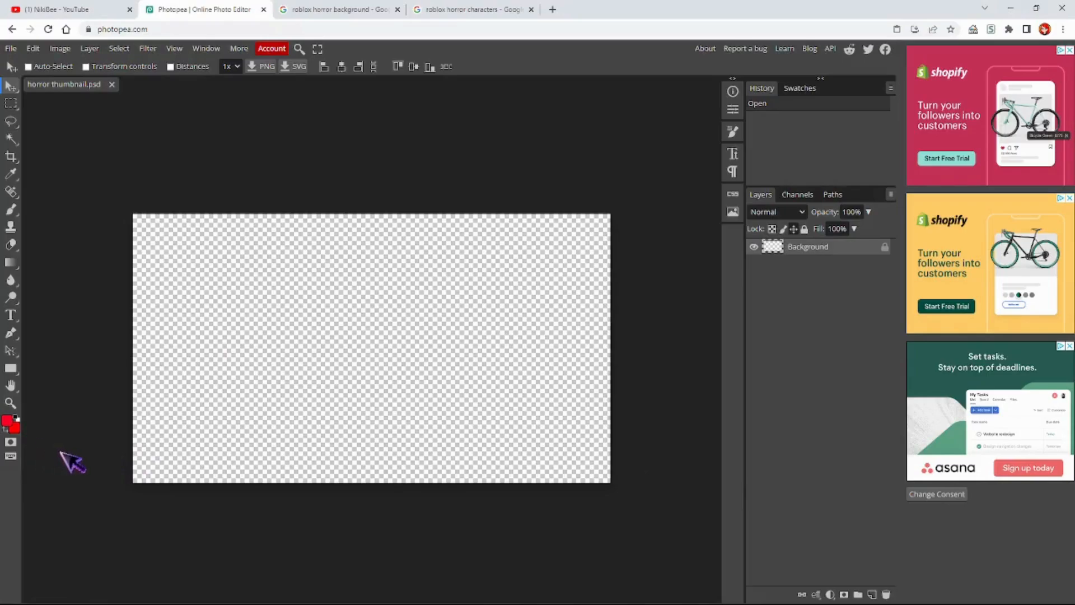
# Set the foreground colour to near-black 060606 and fill the whole canvas with the Paint Bucket tool
pyautogui.click(8, 421)
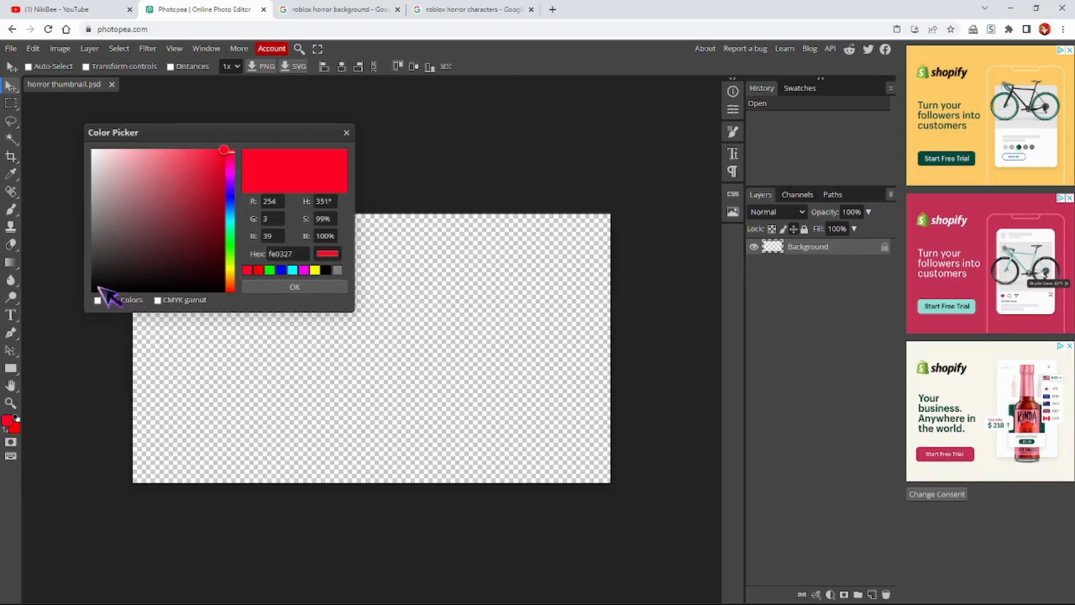
pyautogui.click(92, 290)
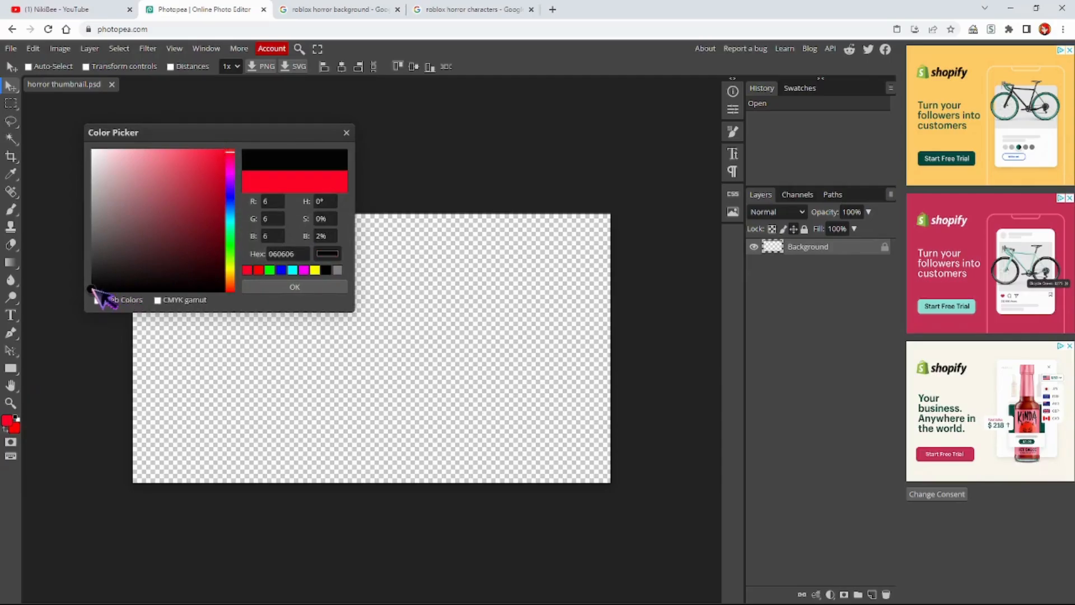
pyautogui.click(268, 288)
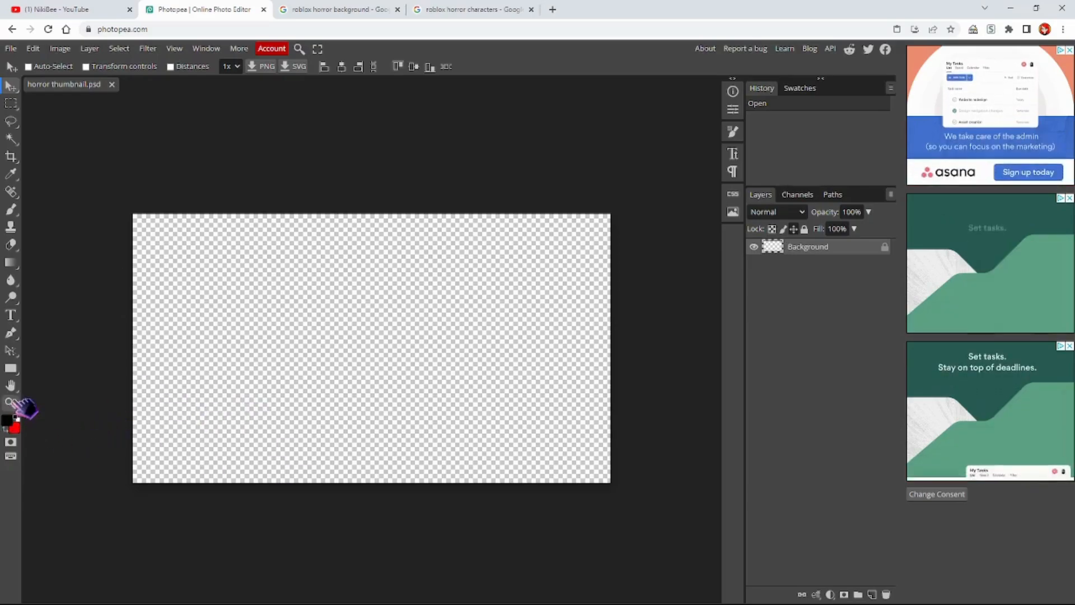
pyautogui.click(13, 263)
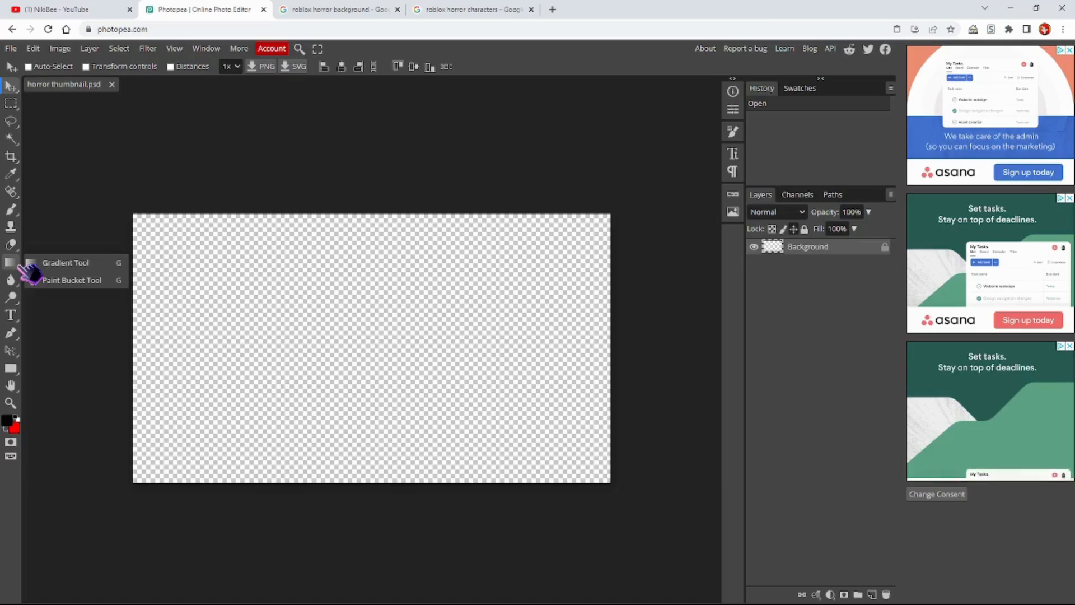
pyautogui.click(61, 280)
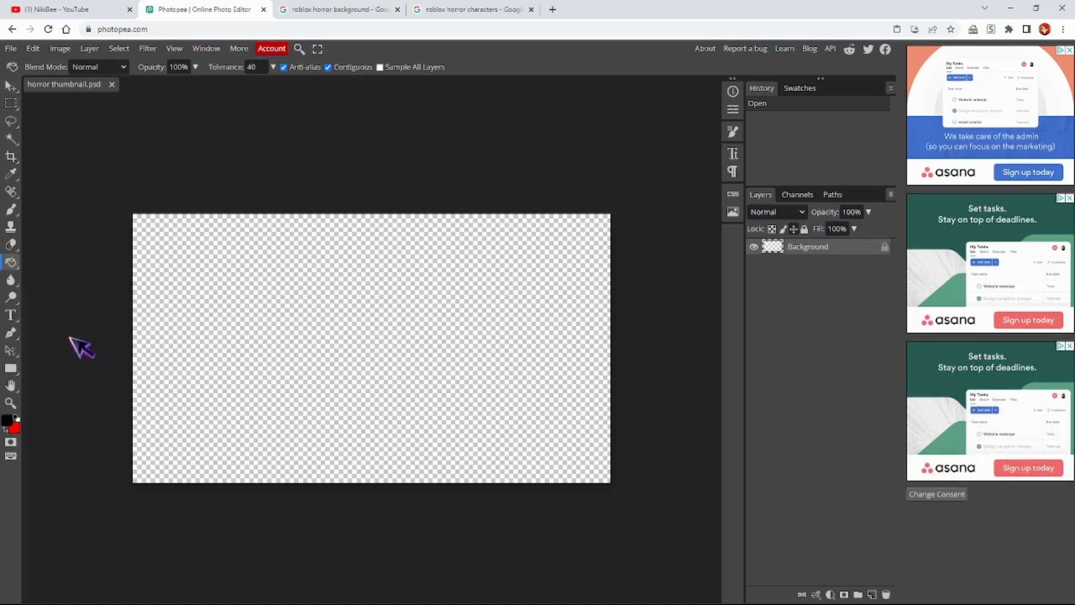
pyautogui.click(239, 388)
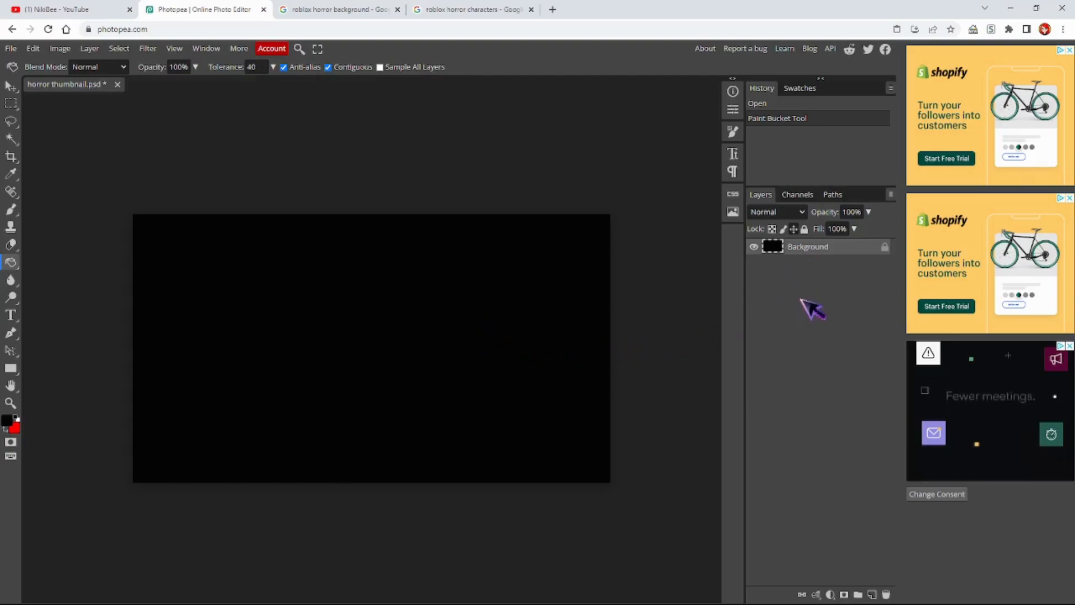
# Add a 15 px stroke positioned Inside in red ff0000 to the Background layer, and rasterize its layer style
pyautogui.rightClick(810, 258)
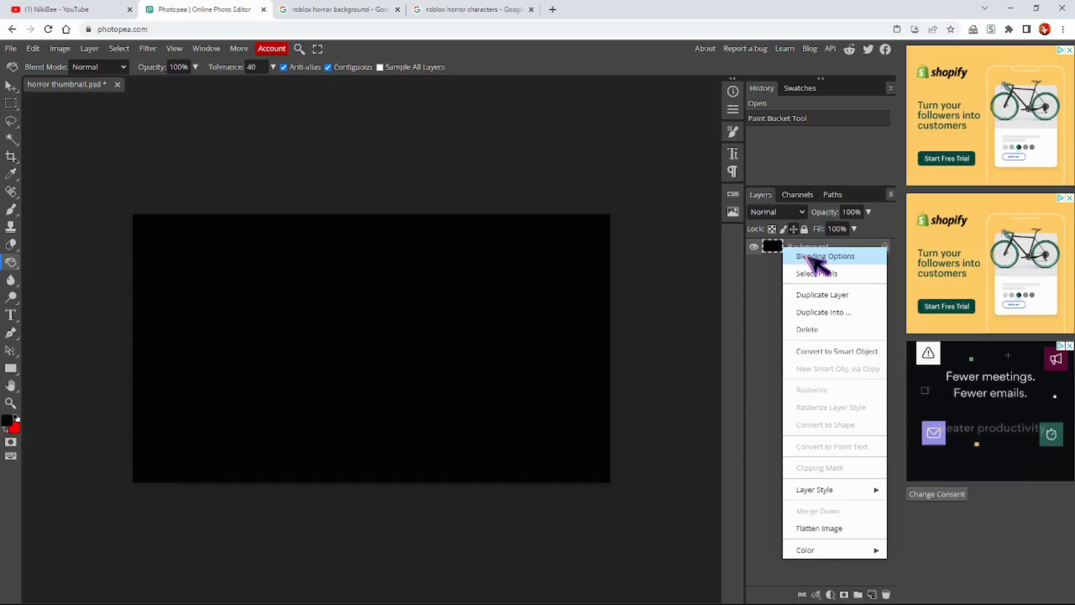
pyautogui.click(810, 256)
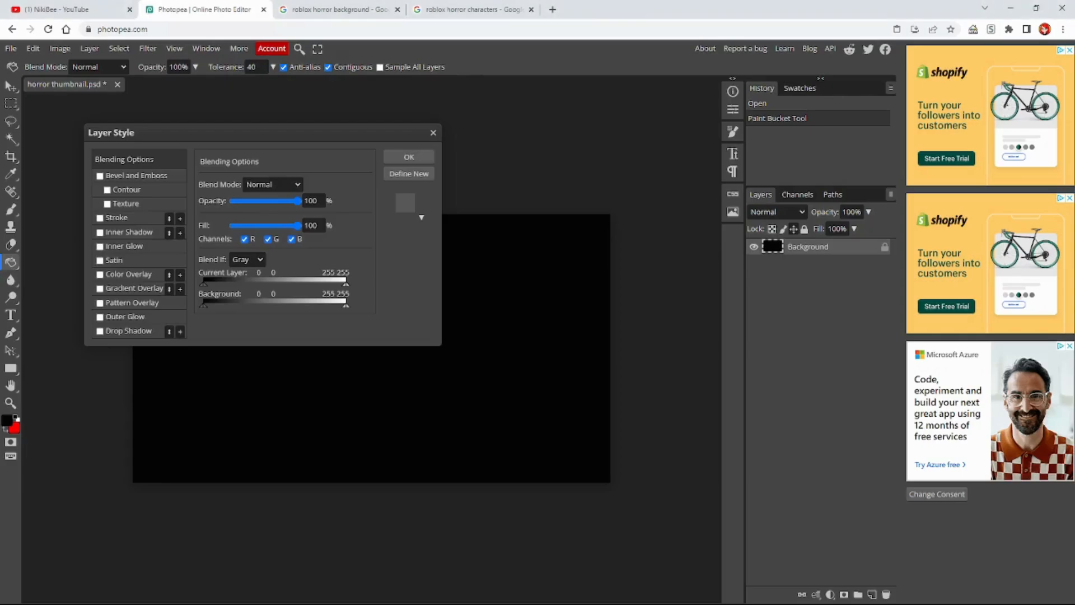
pyautogui.click(112, 219)
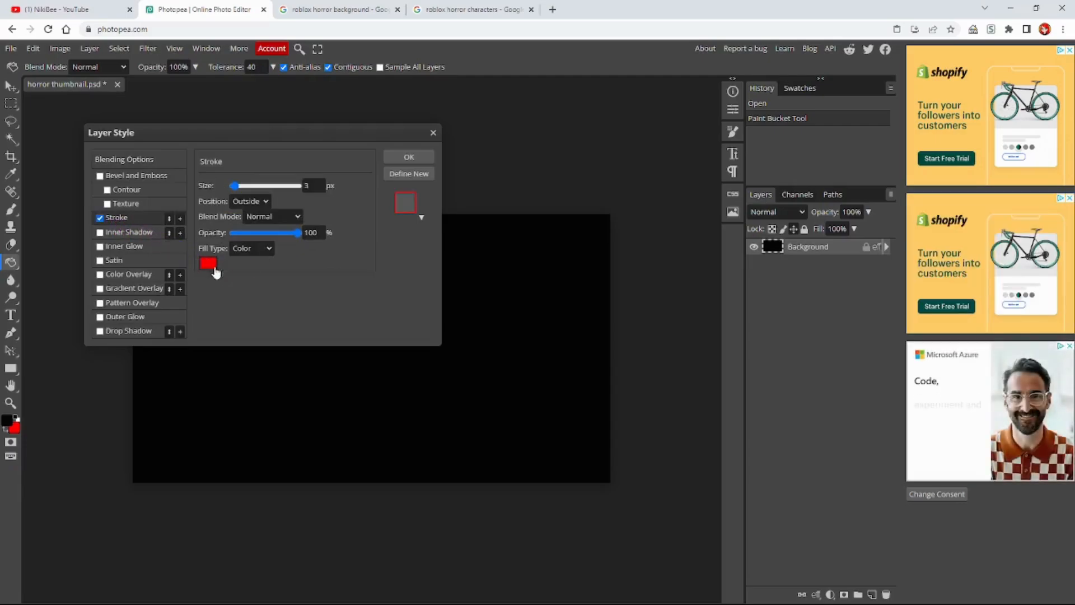
pyautogui.click(312, 185)
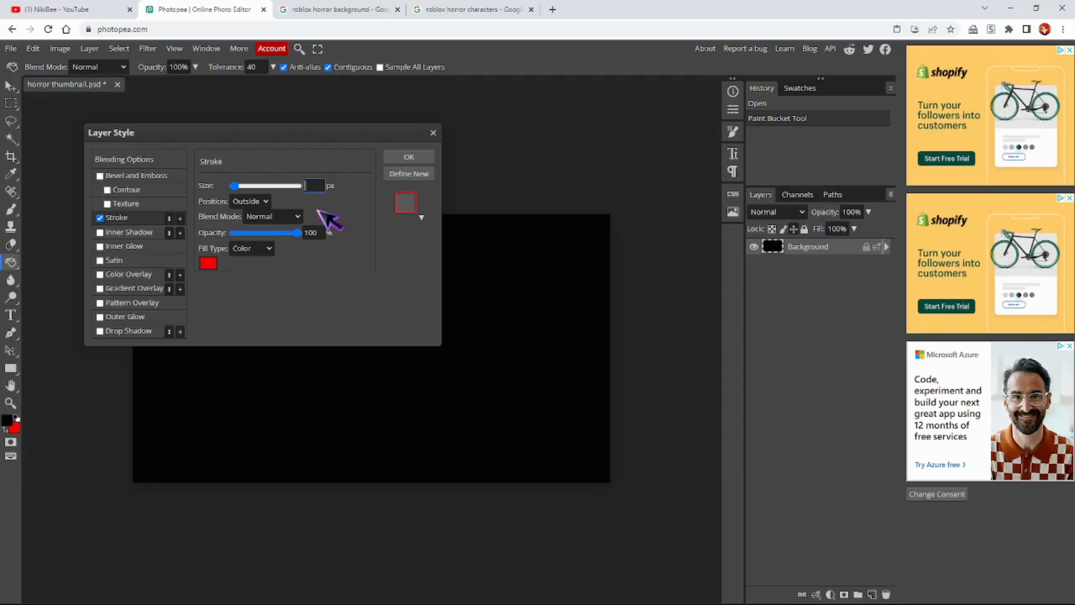
pyautogui.write('1')
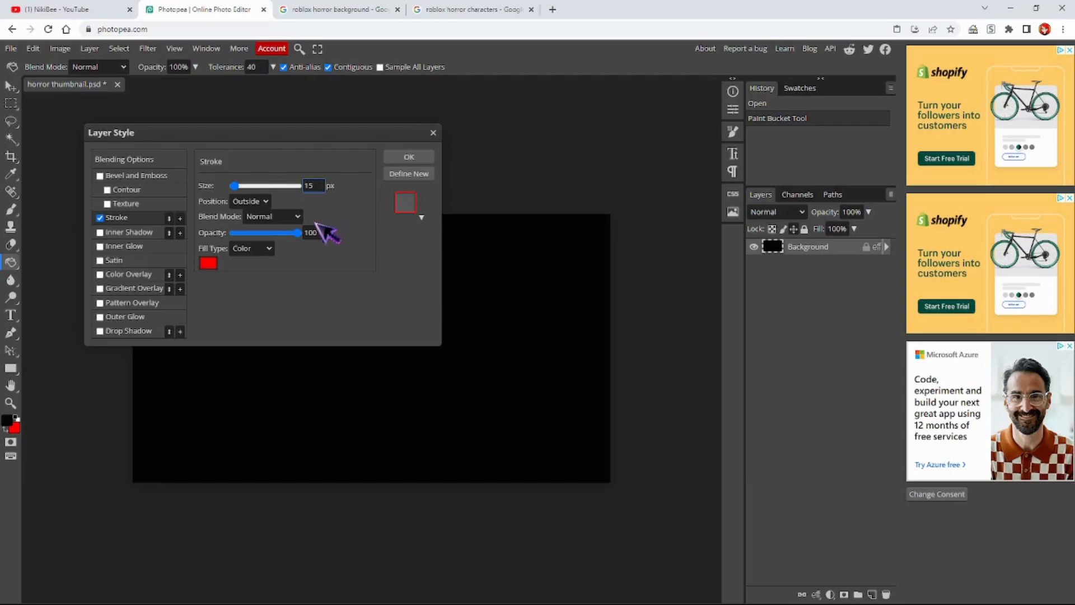
pyautogui.write('5')
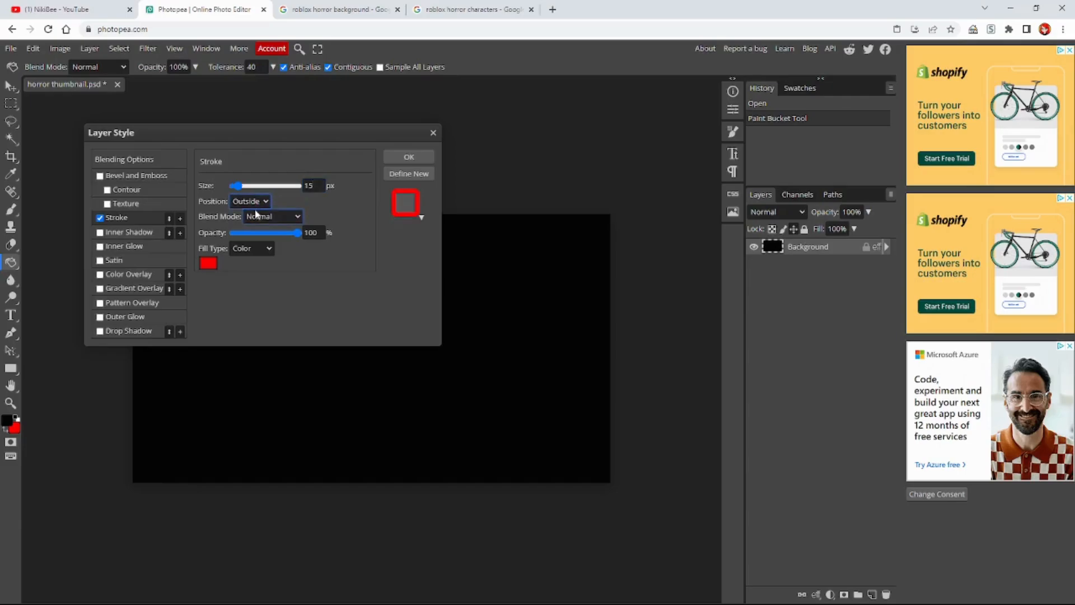
pyautogui.click(261, 212)
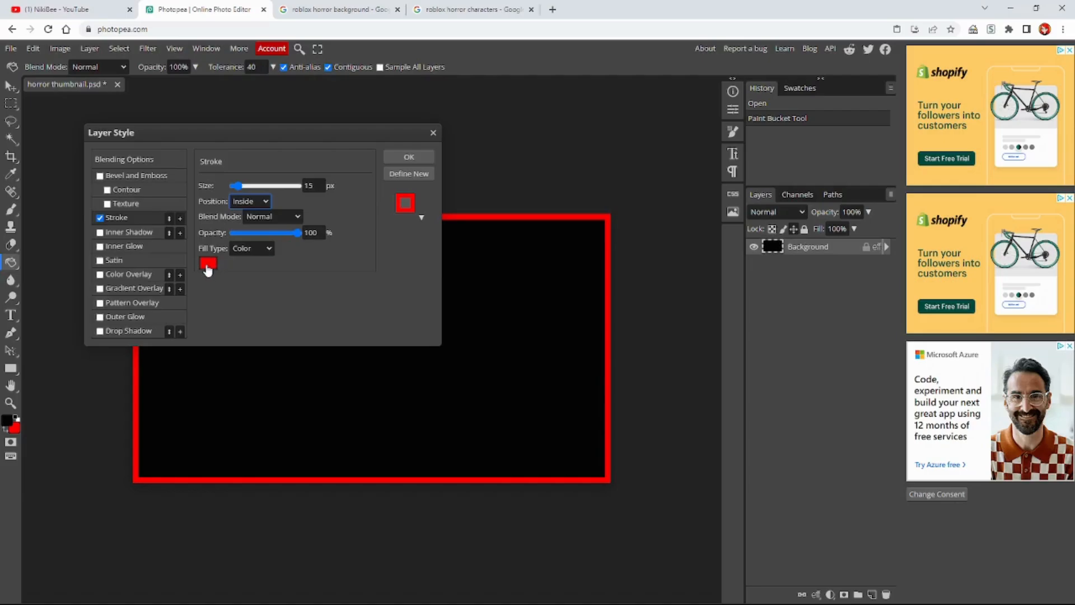
pyautogui.click(207, 263)
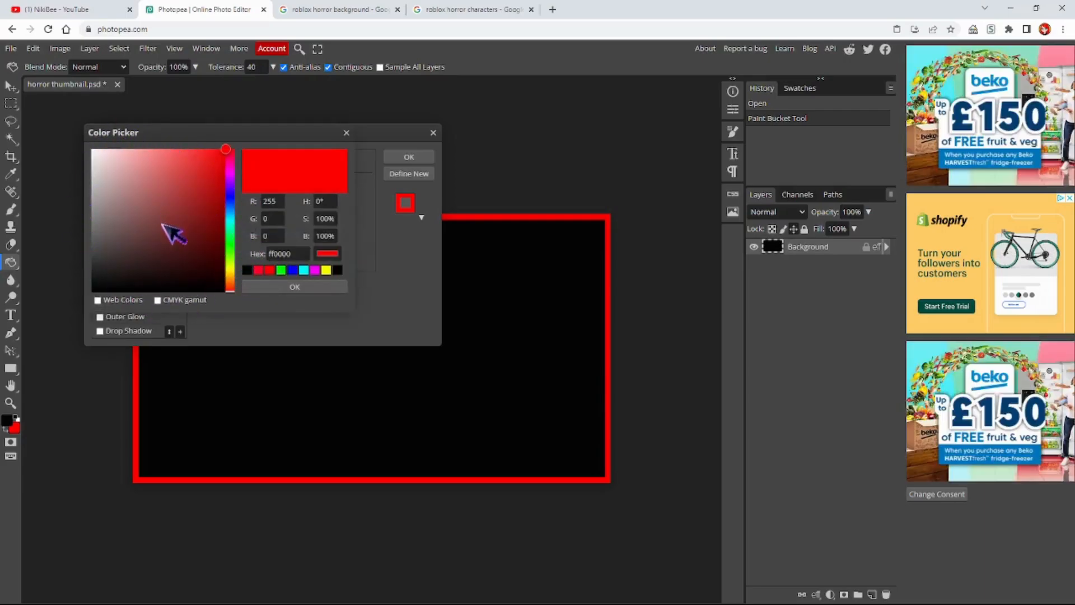
pyautogui.click(274, 287)
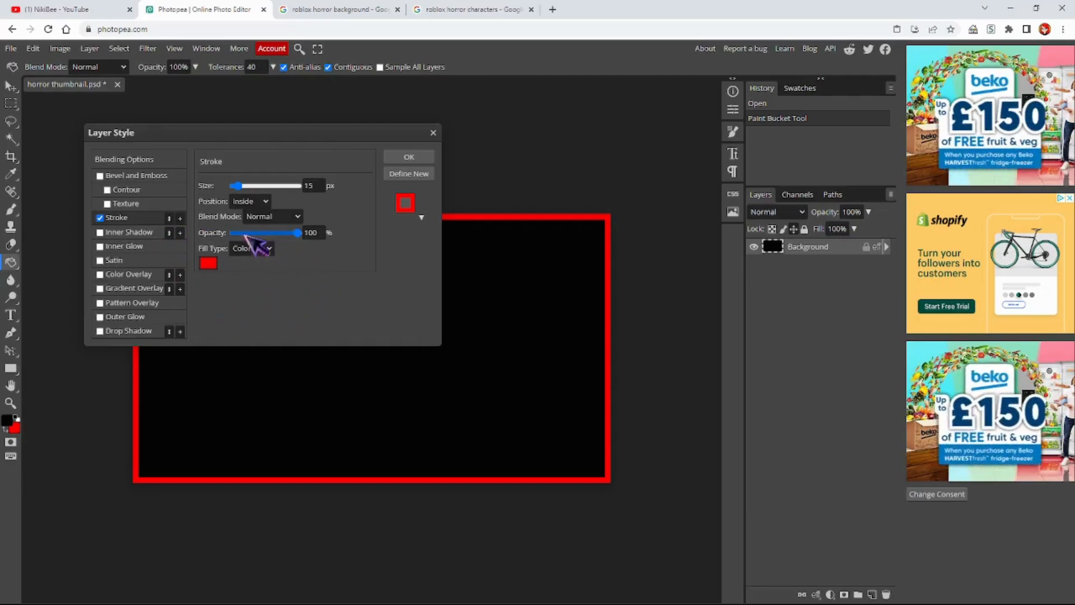
pyautogui.click(410, 157)
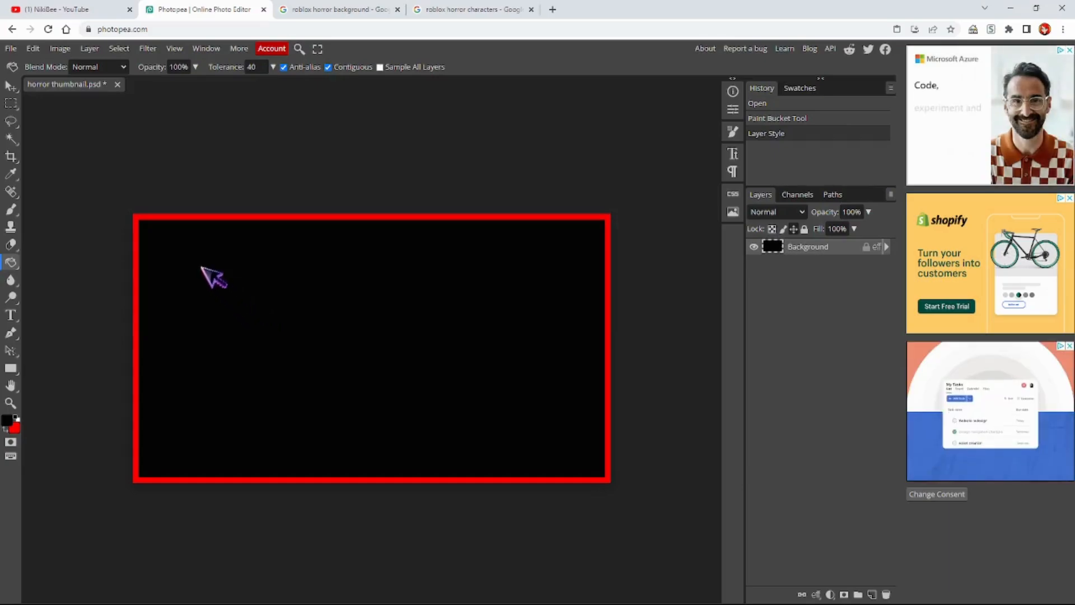
pyautogui.rightClick(815, 250)
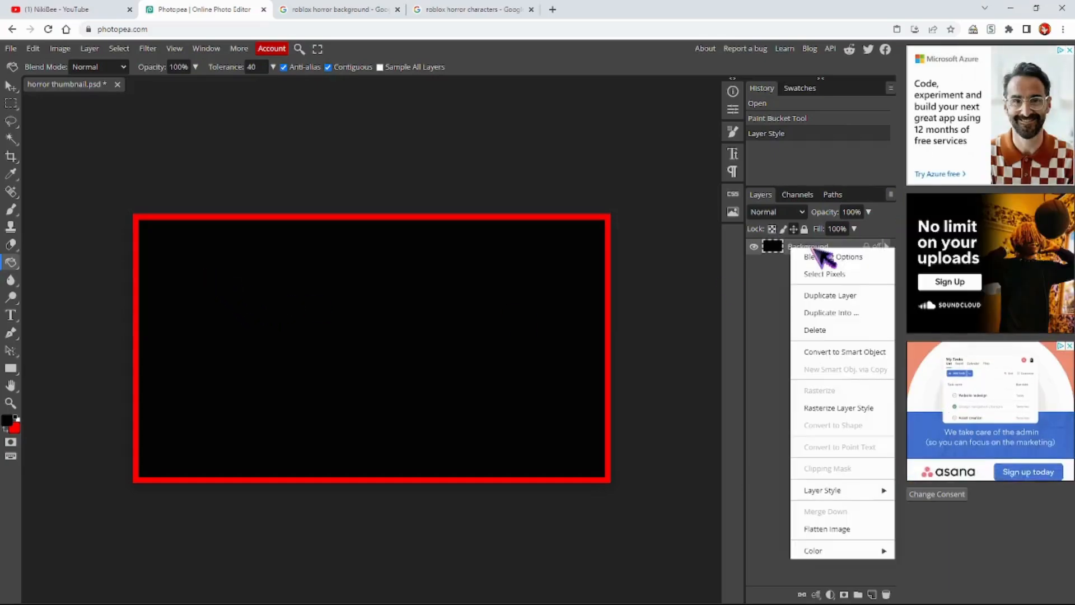
pyautogui.click(834, 408)
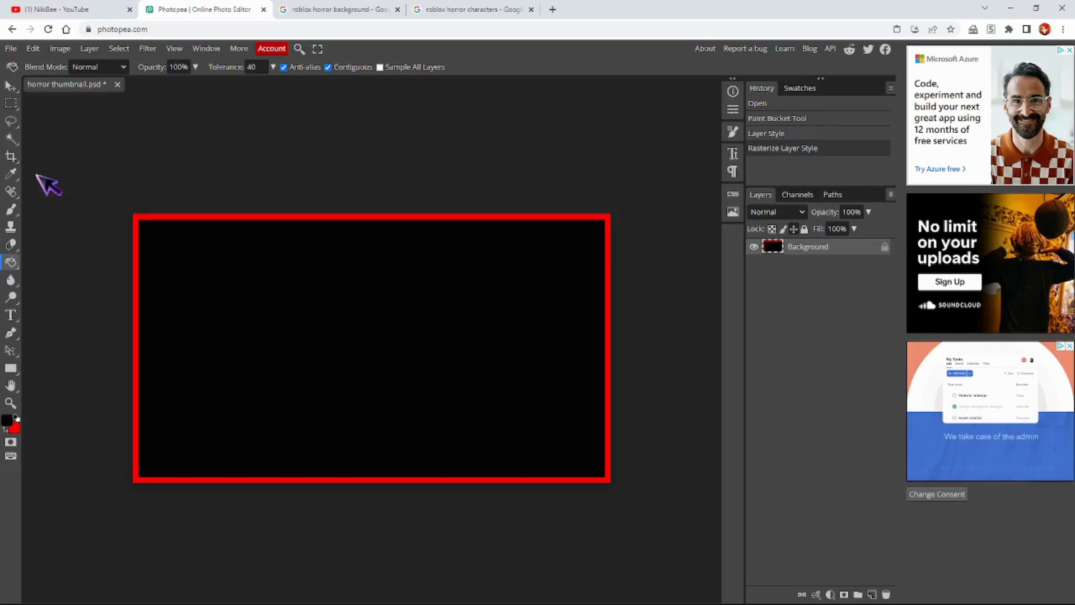
# Select the red border around the canvas with the Magic Wand and copy it
pyautogui.click(12, 139)
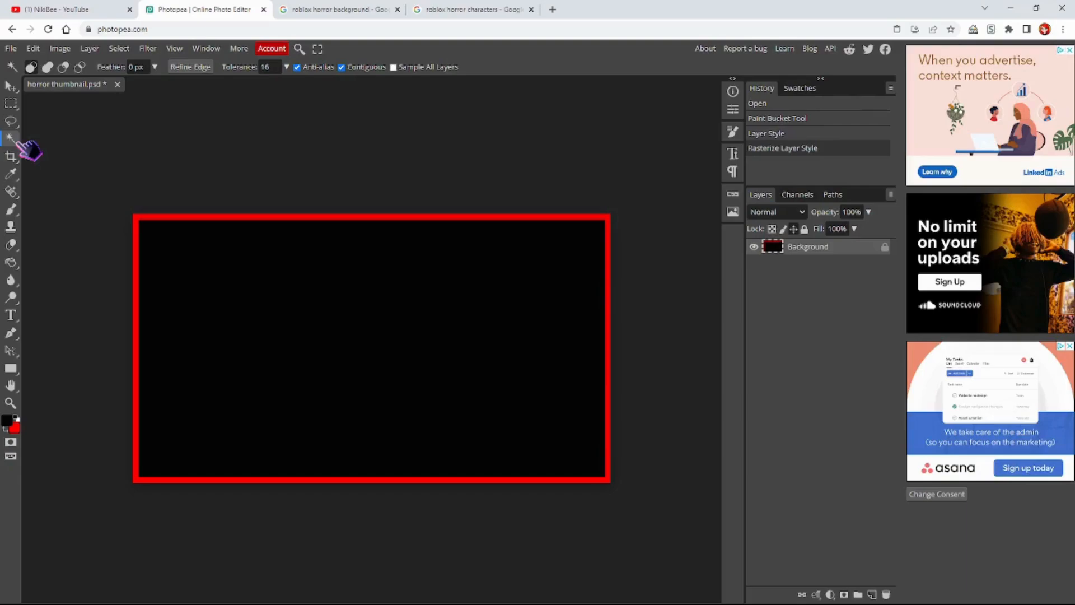
pyautogui.click(197, 214)
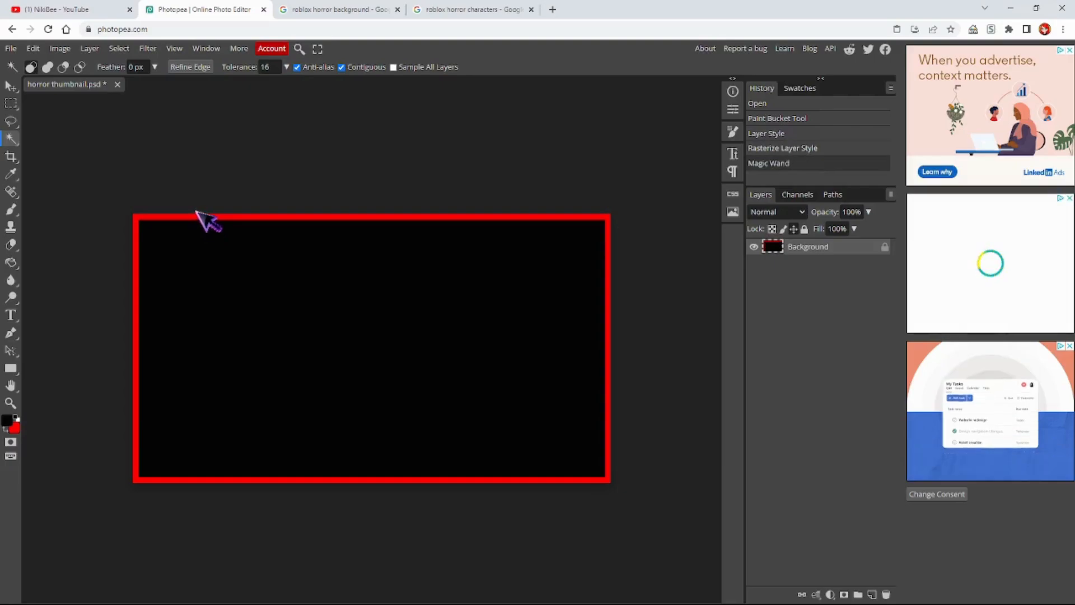
pyautogui.click(197, 214)
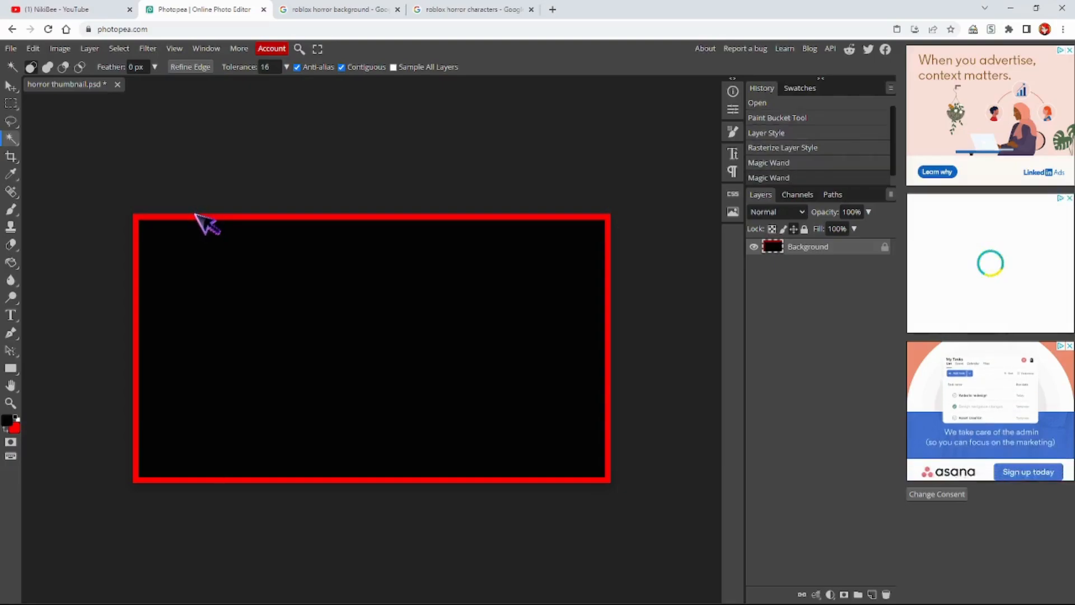
pyautogui.click(197, 214)
pyautogui.hotkey('ctrl', 'c')
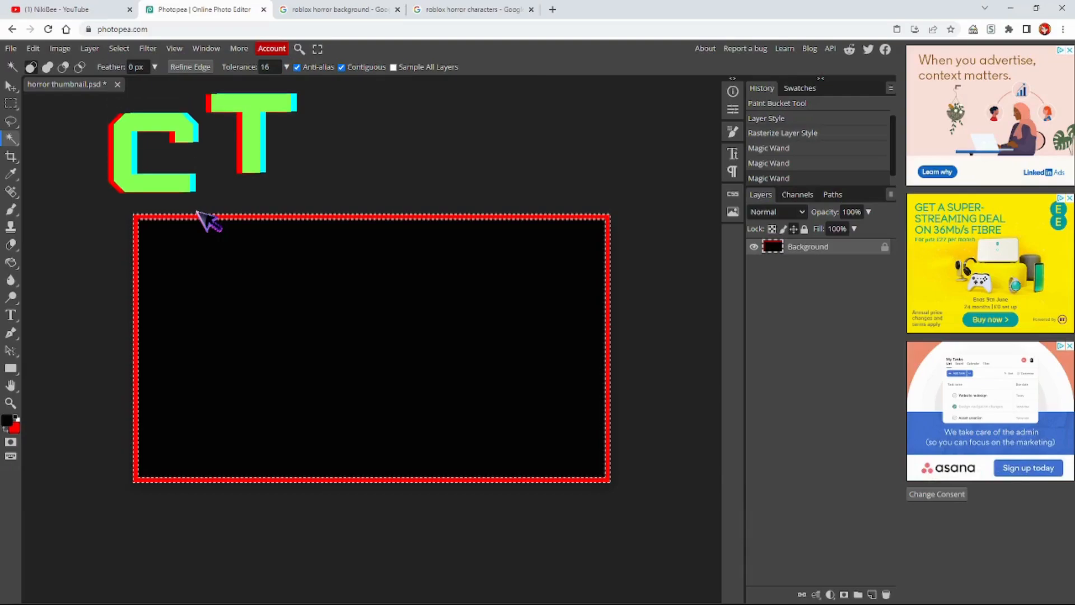
# Paste the copied red border as a new layer and delete the Background layer
pyautogui.hotkey('ctrl', 'v')
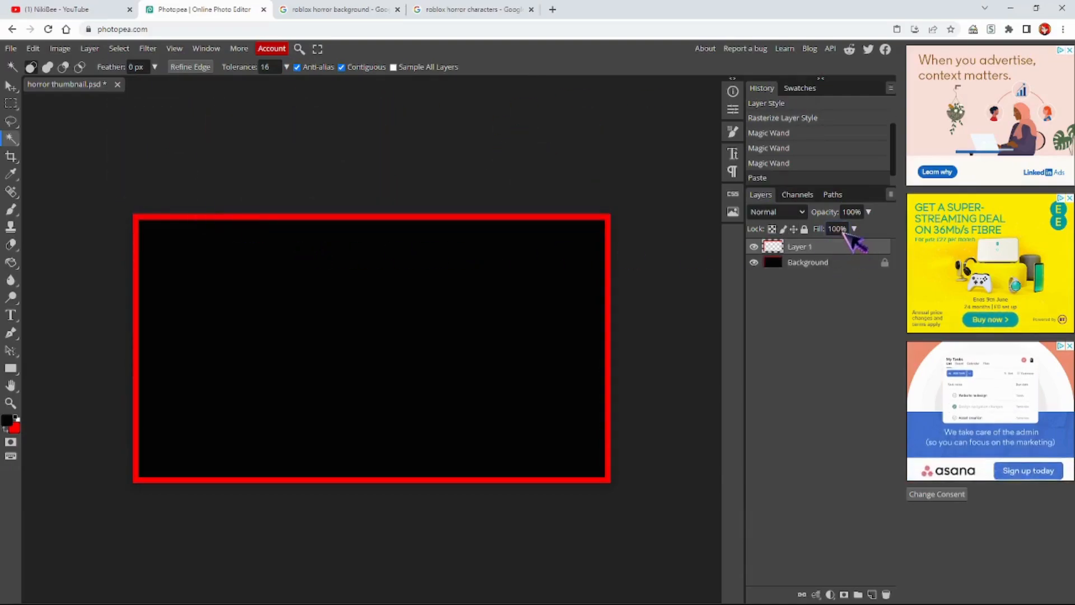
pyautogui.click(812, 261)
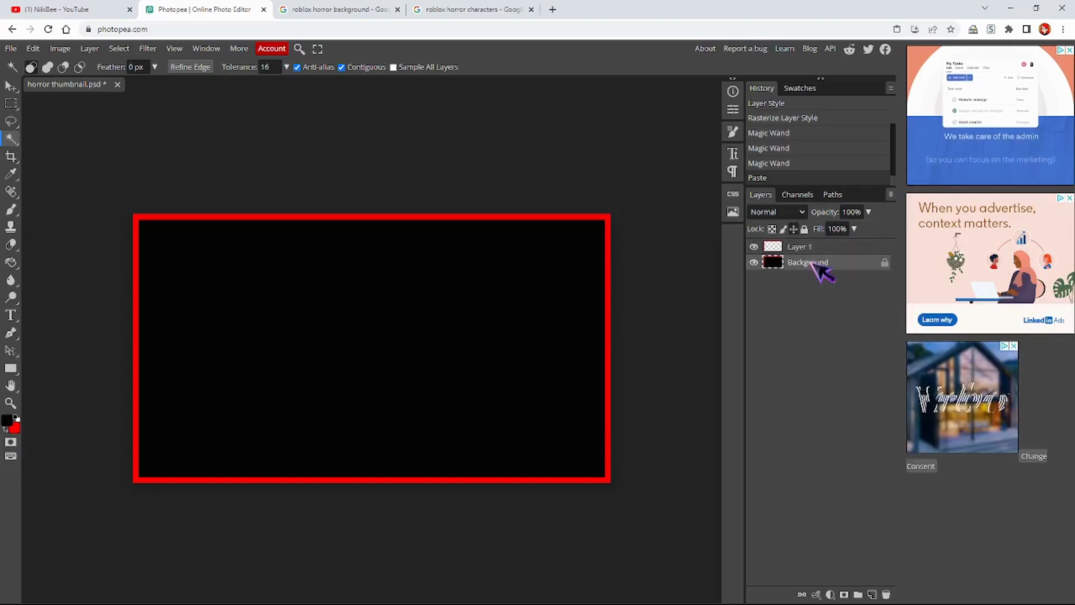
pyautogui.press('Delete')
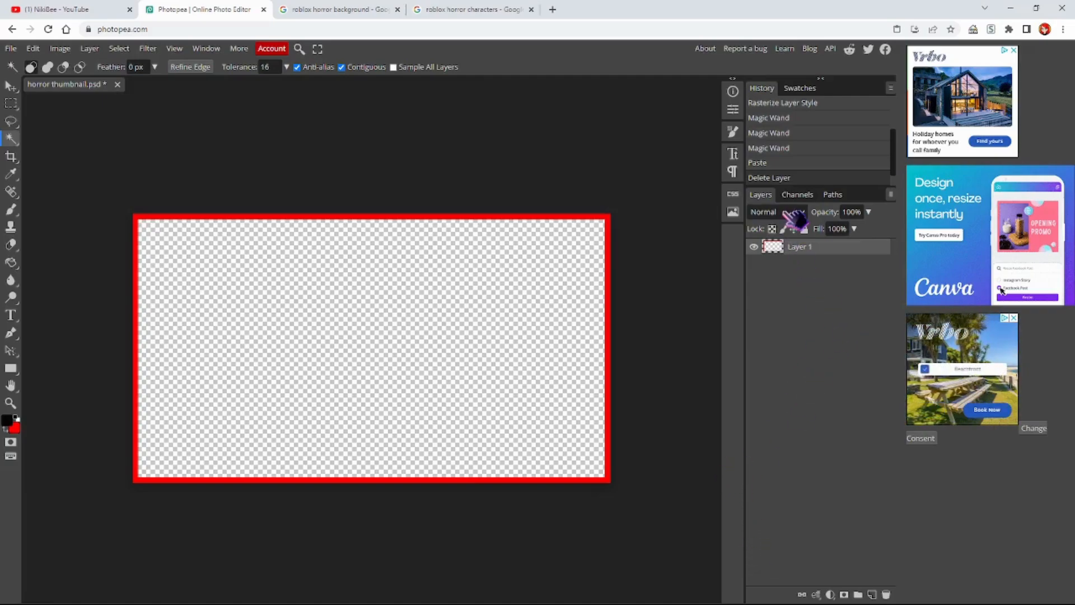
# Add a 10 px white ffffff stroke positioned Outside to the red border layer, Layer 1
pyautogui.rightClick(791, 251)
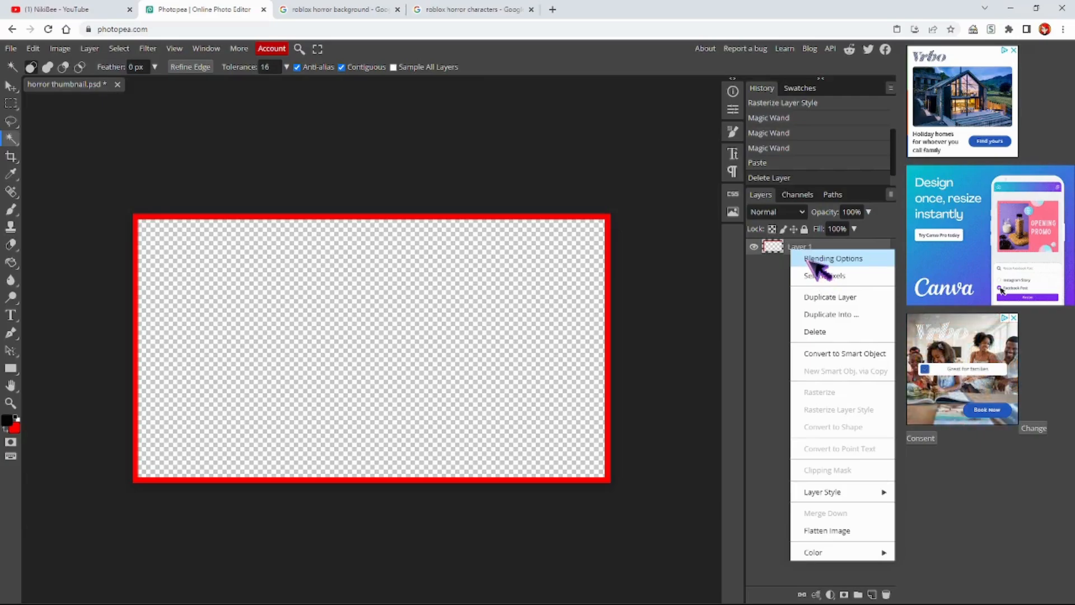
pyautogui.click(817, 258)
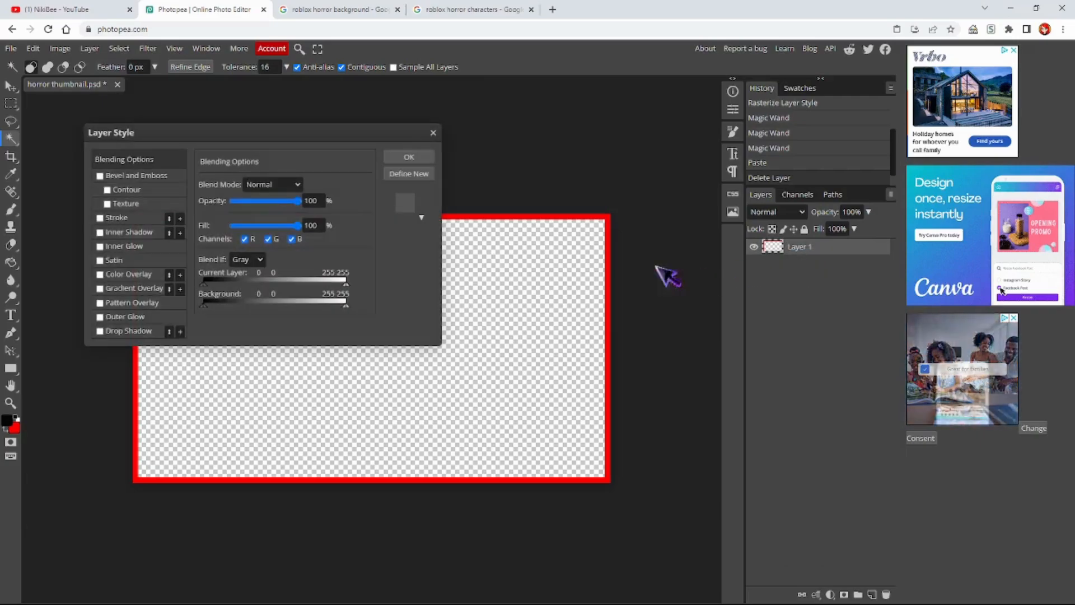
pyautogui.click(119, 218)
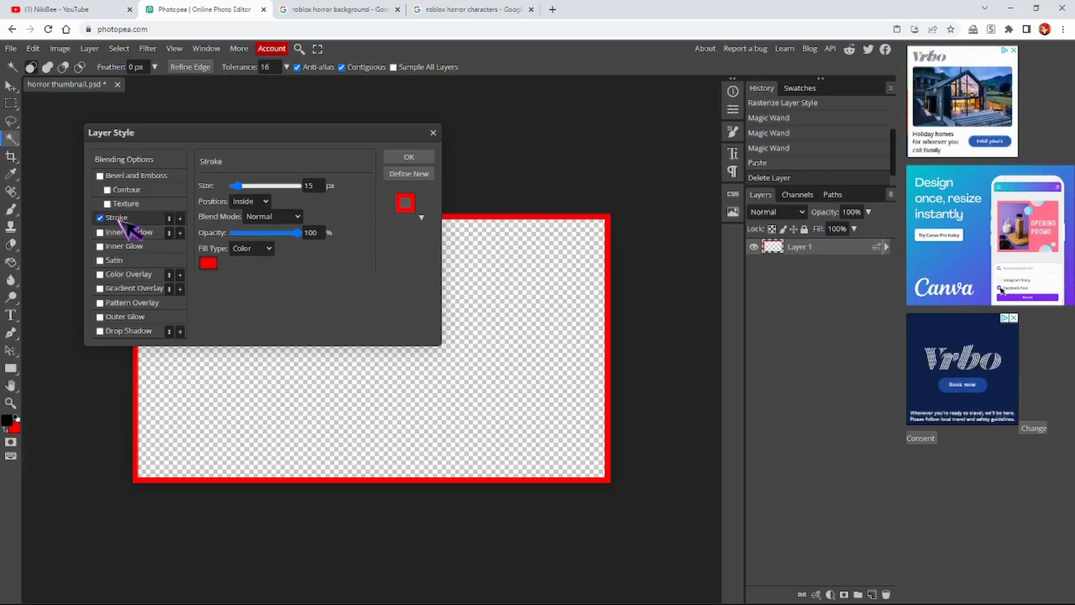
pyautogui.click(209, 264)
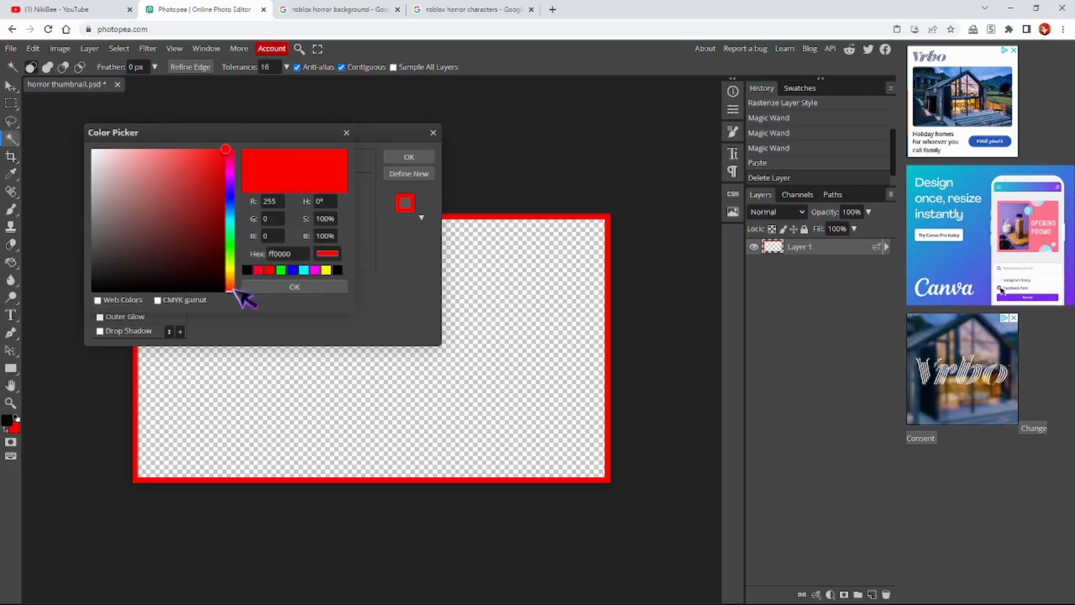
pyautogui.click(93, 150)
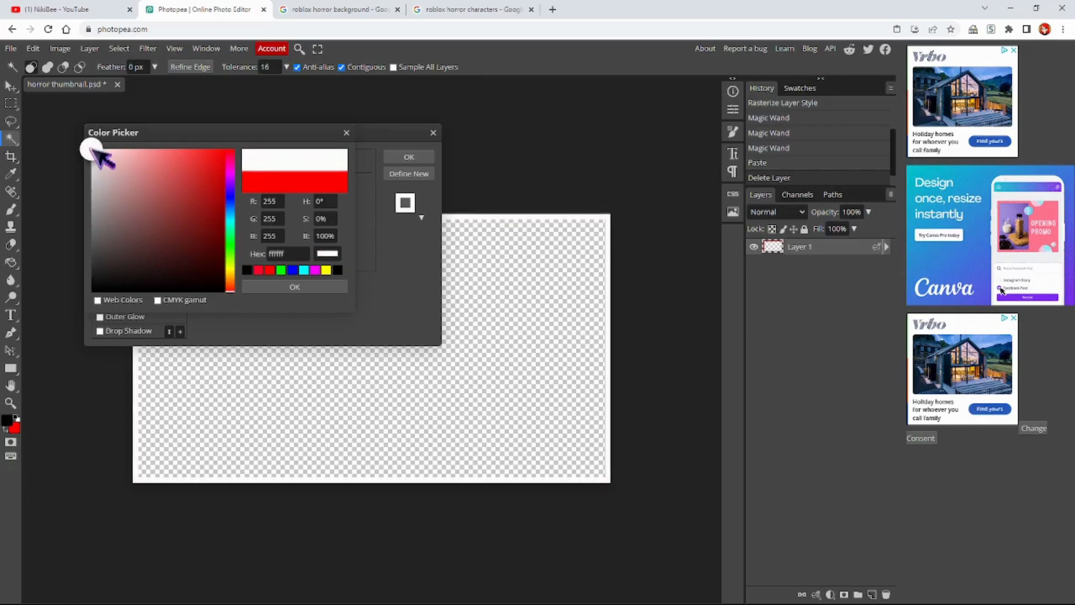
pyautogui.click(251, 286)
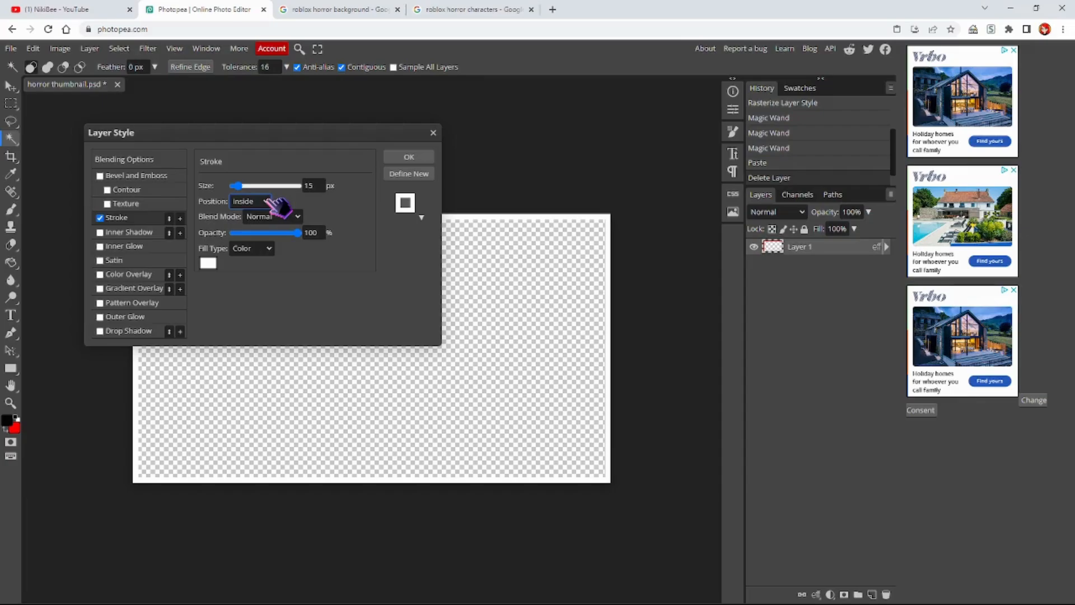
pyautogui.click(261, 238)
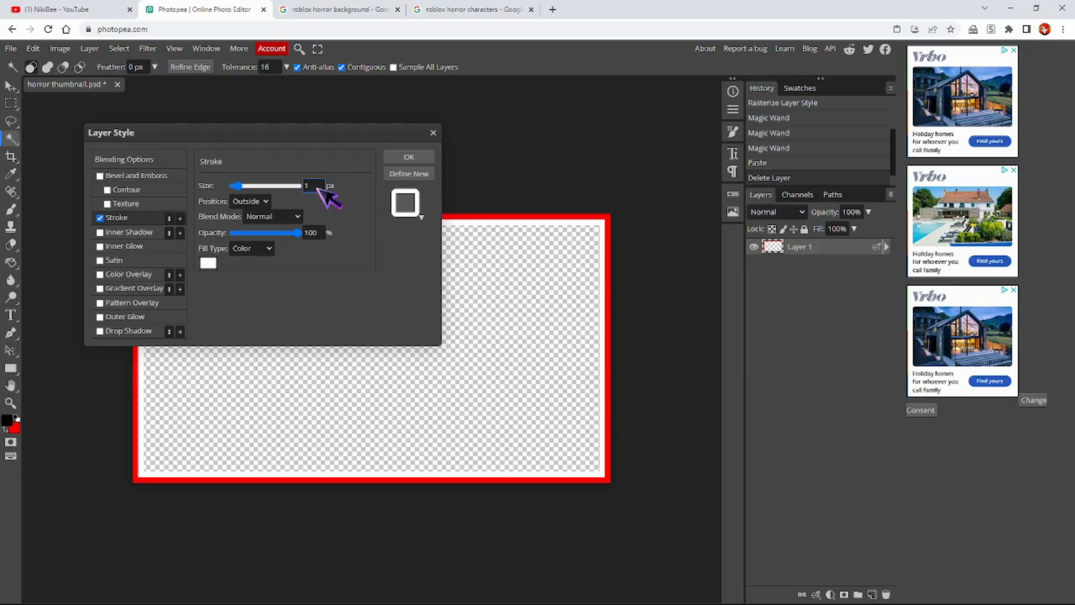
pyautogui.write('0')
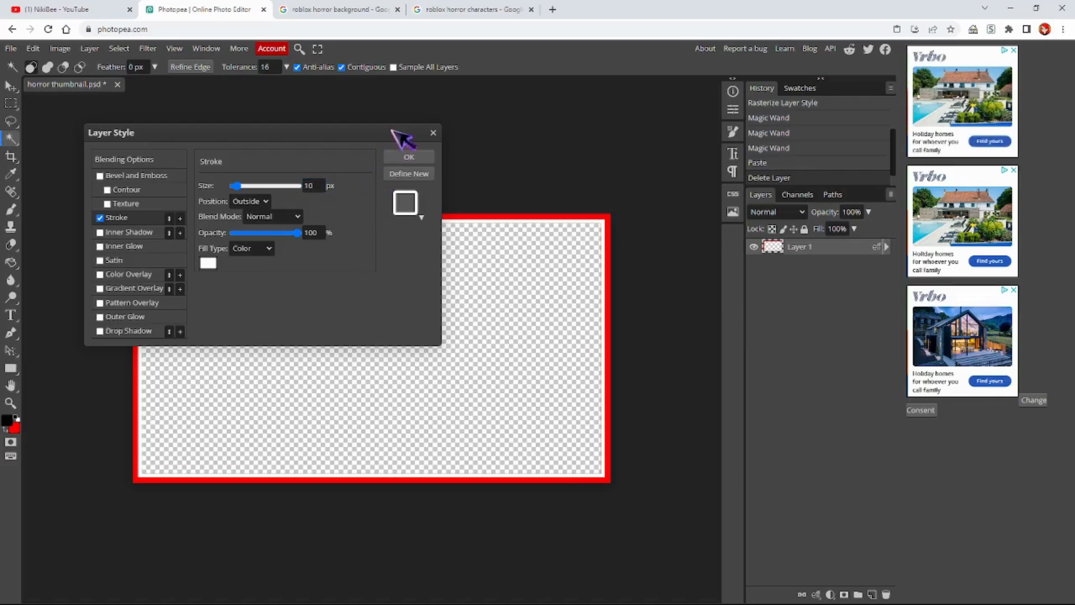
pyautogui.click(416, 159)
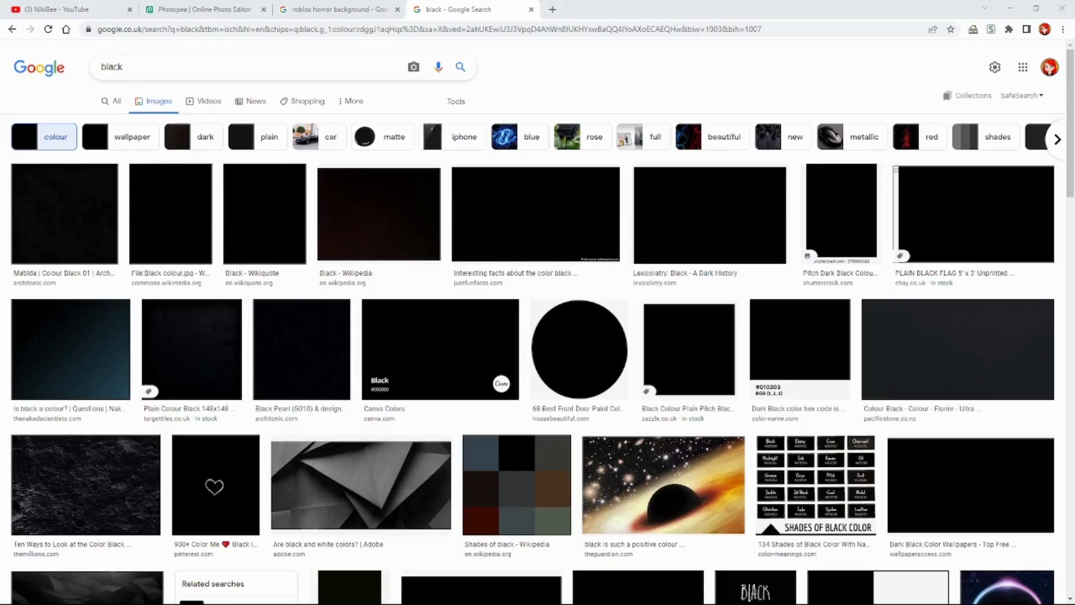
# Pick a plain black picture from the Google image results and show the black background layer beneath the border
pyautogui.click(301, 349)
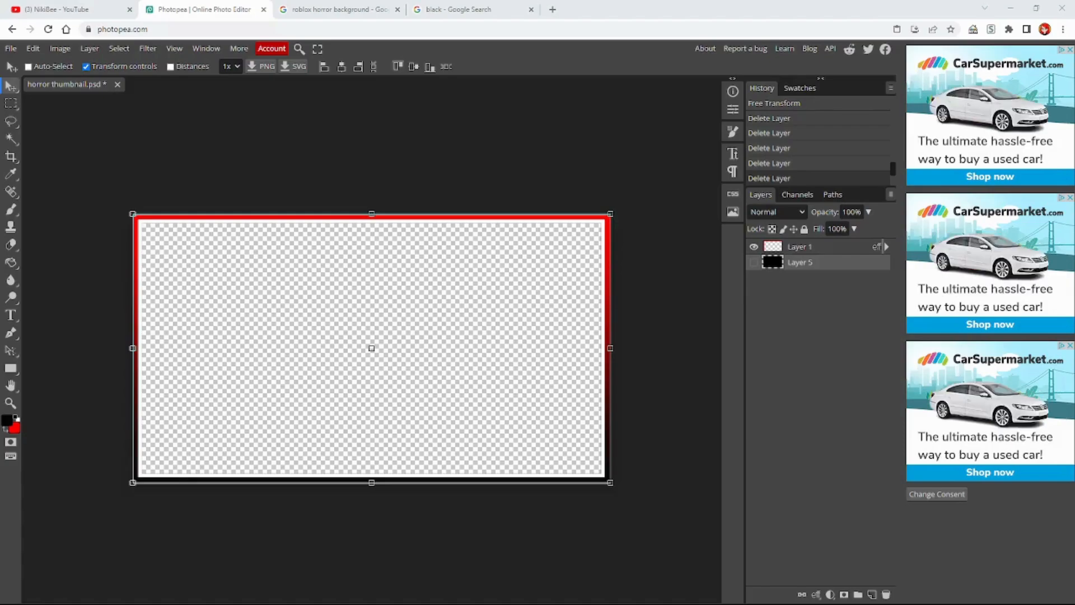
pyautogui.click(754, 262)
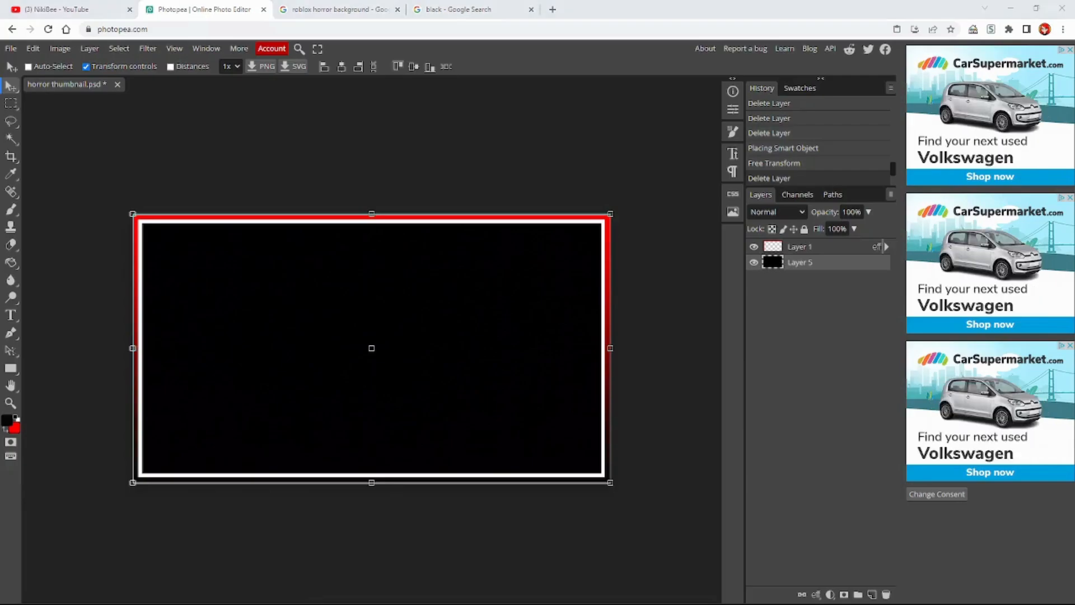
# Place the "scared covered in blood" character image between the border and black layers, and move it to the right side of the canvas
pyautogui.moveTo(537, 358); pyautogui.dragTo(412, 408)
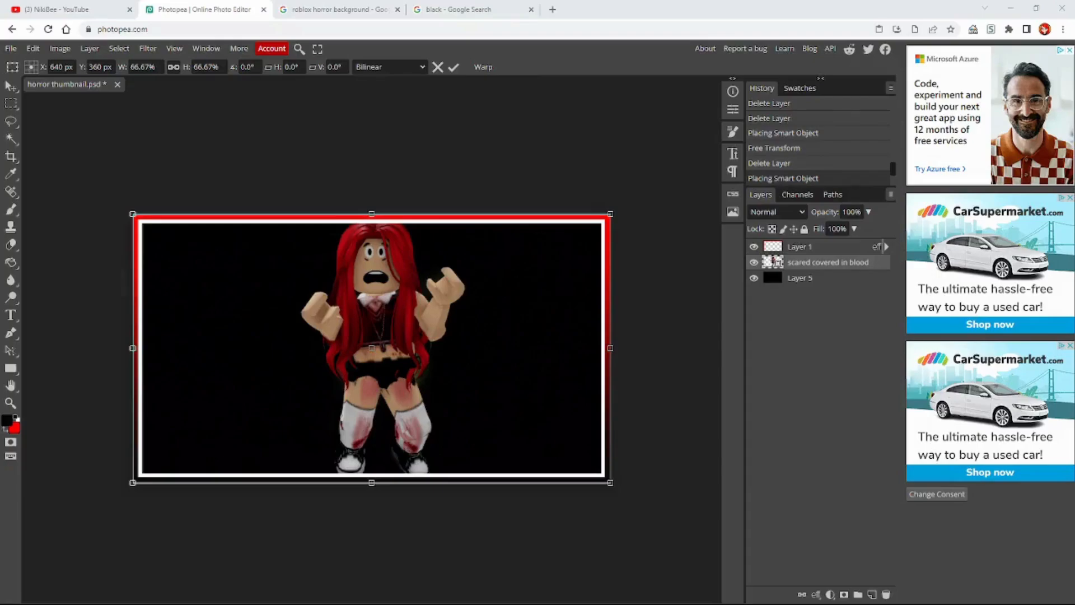
pyautogui.click(10, 85)
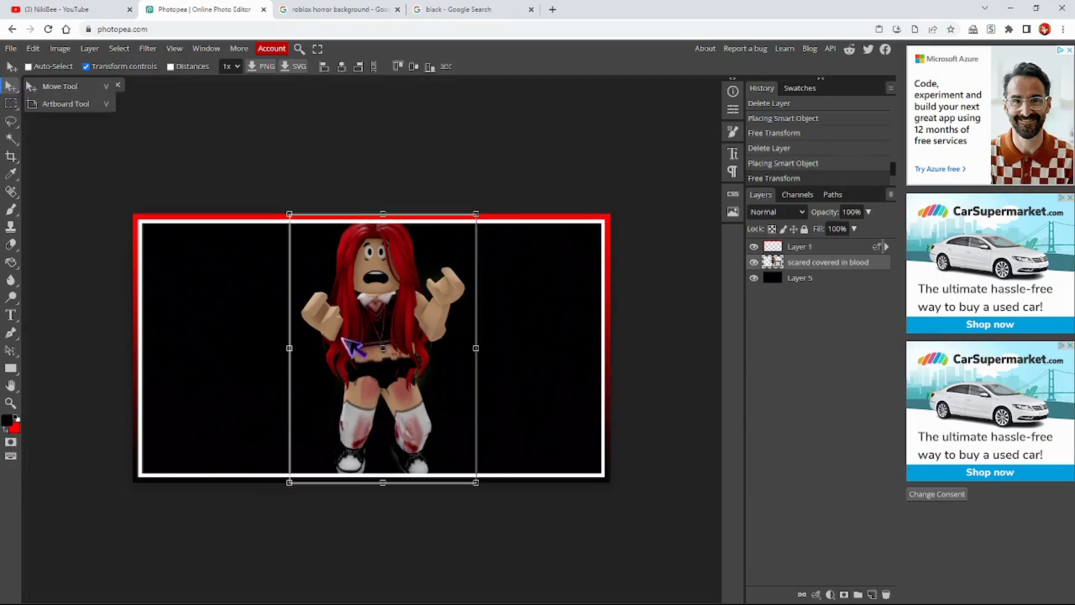
pyautogui.moveTo(342, 339); pyautogui.dragTo(515, 369)
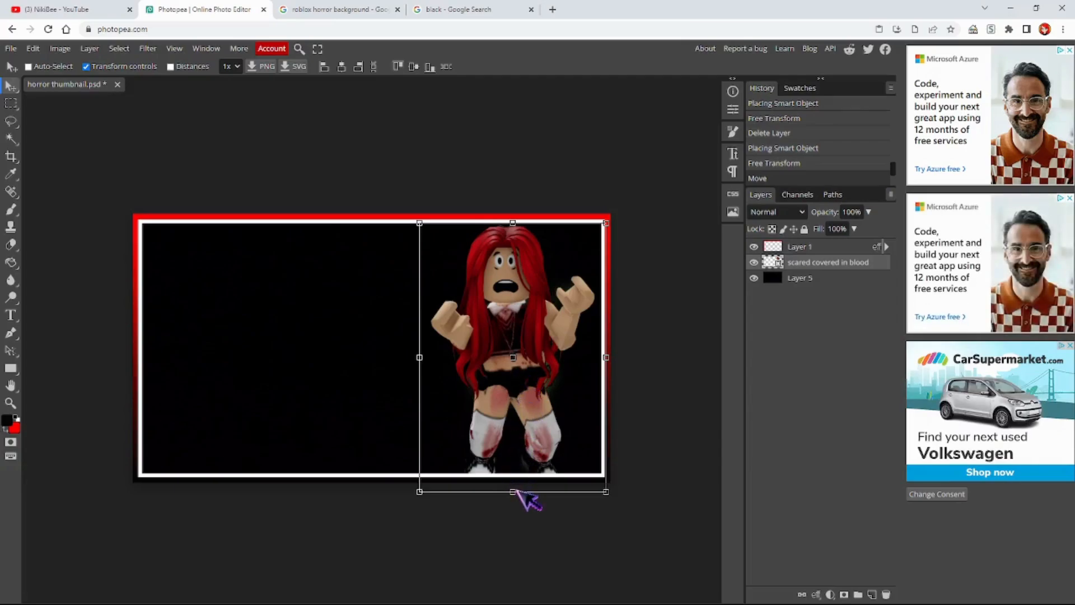
# Scale the character up to about 85%, reposition it inside the right part of the border, and rasterize its layer
pyautogui.moveTo(513, 491); pyautogui.dragTo(519, 528)
pyautogui.moveTo(504, 371); pyautogui.dragTo(512, 392)
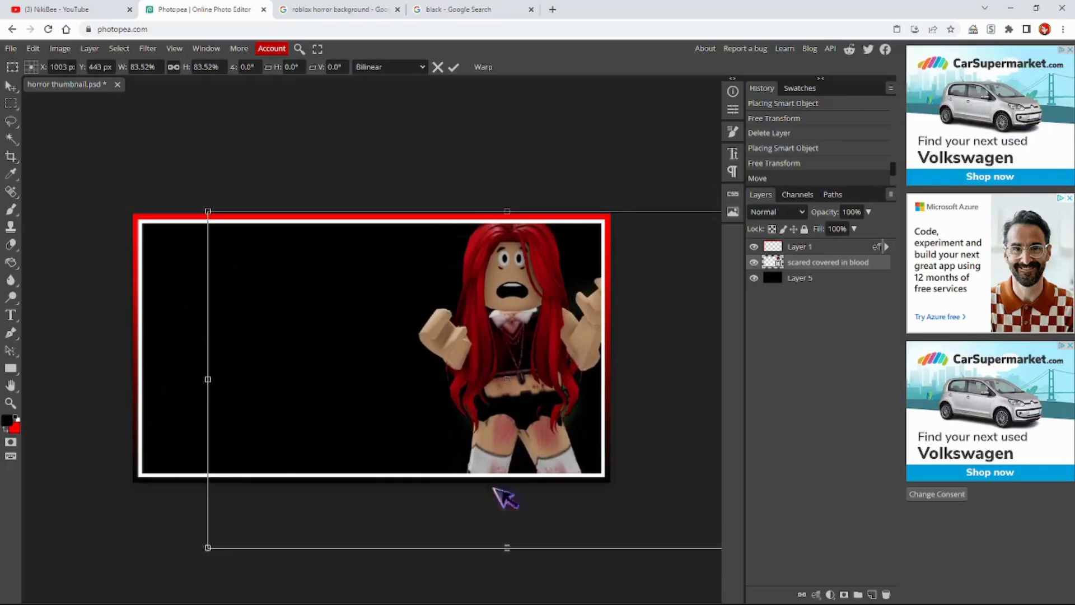
pyautogui.moveTo(506, 546); pyautogui.dragTo(502, 551)
pyautogui.moveTo(511, 386)
pyautogui.mouseDown()
pyautogui.moveTo(509, 398)
pyautogui.moveTo(498, 392)
pyautogui.mouseUp()
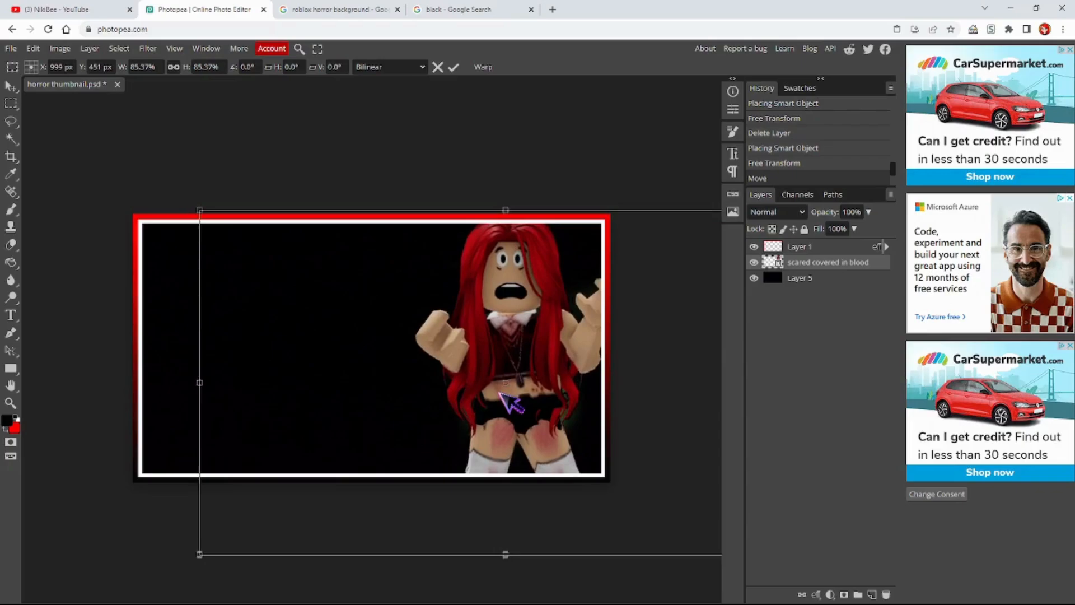
pyautogui.rightClick(804, 264)
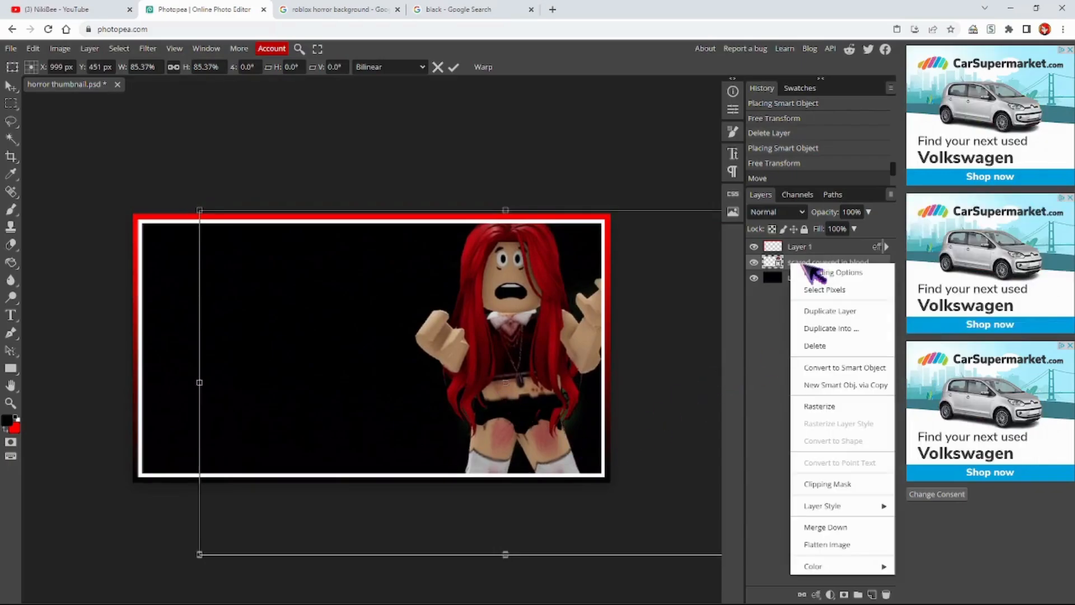
pyautogui.click(840, 407)
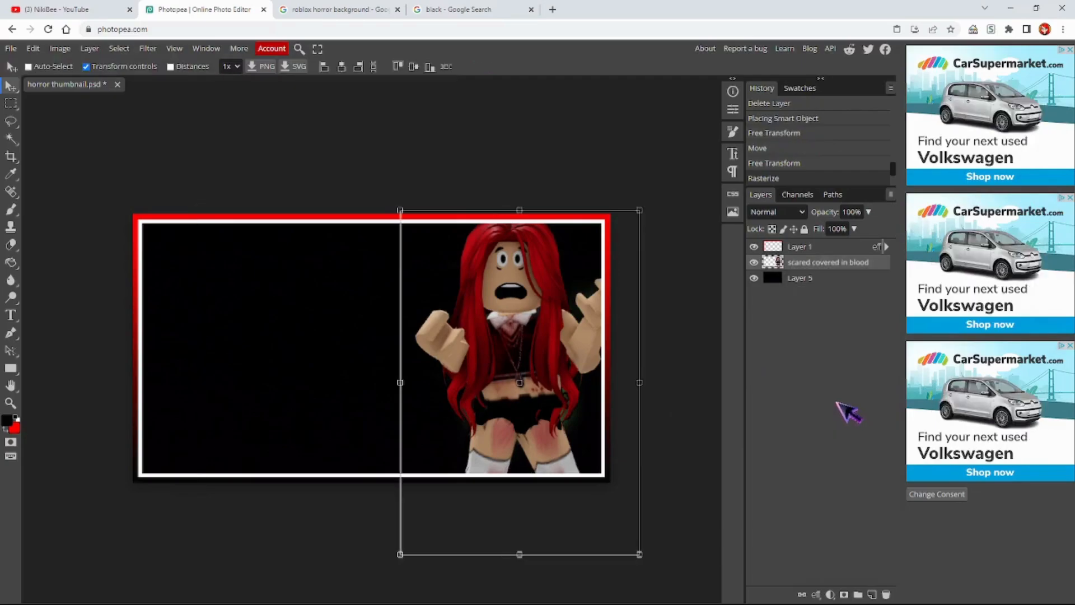
# Add an Outside stroke in near-white fefefe to the "scared covered in blood" layer
pyautogui.rightClick(799, 268)
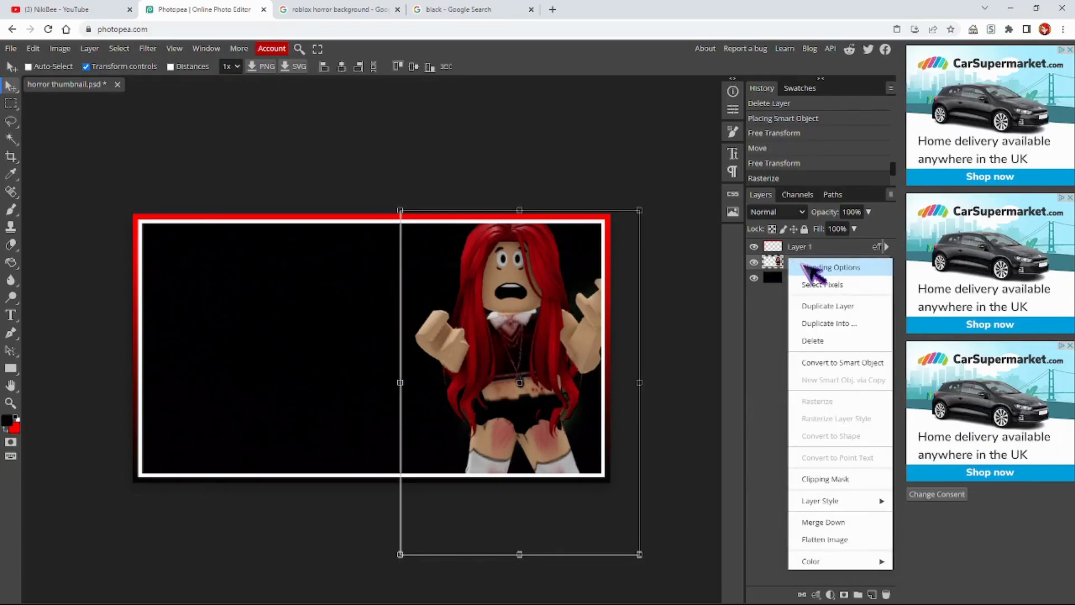
pyautogui.click(811, 269)
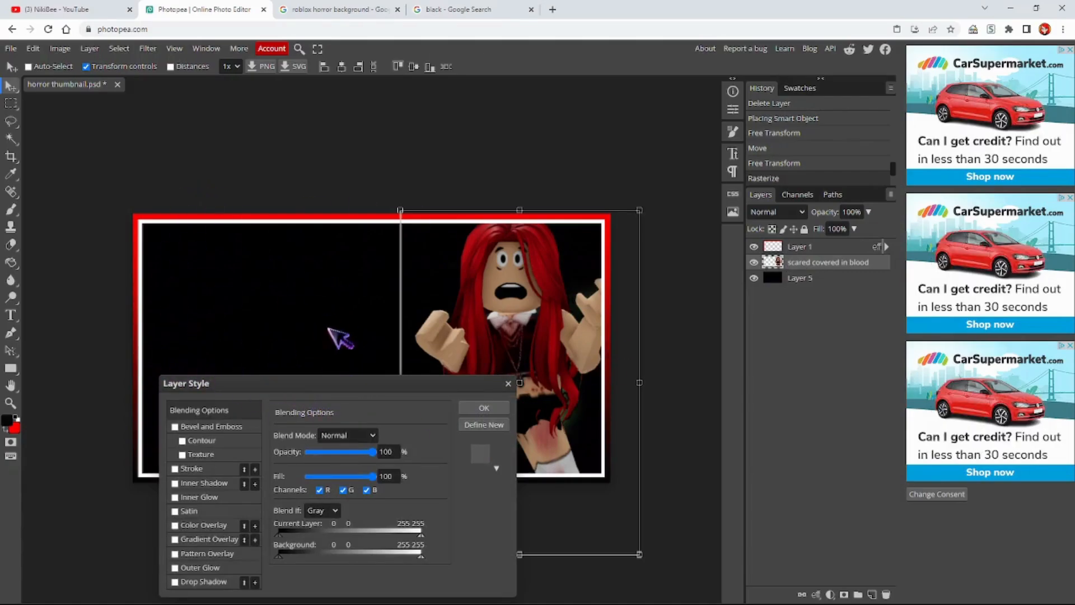
pyautogui.moveTo(330, 388); pyautogui.dragTo(197, 192)
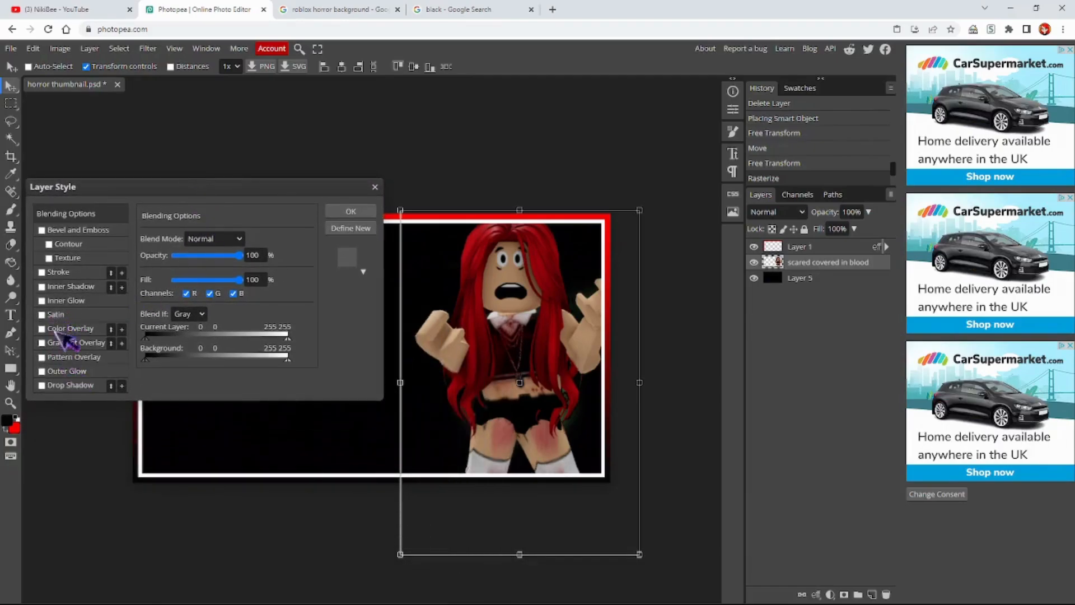
pyautogui.click(55, 272)
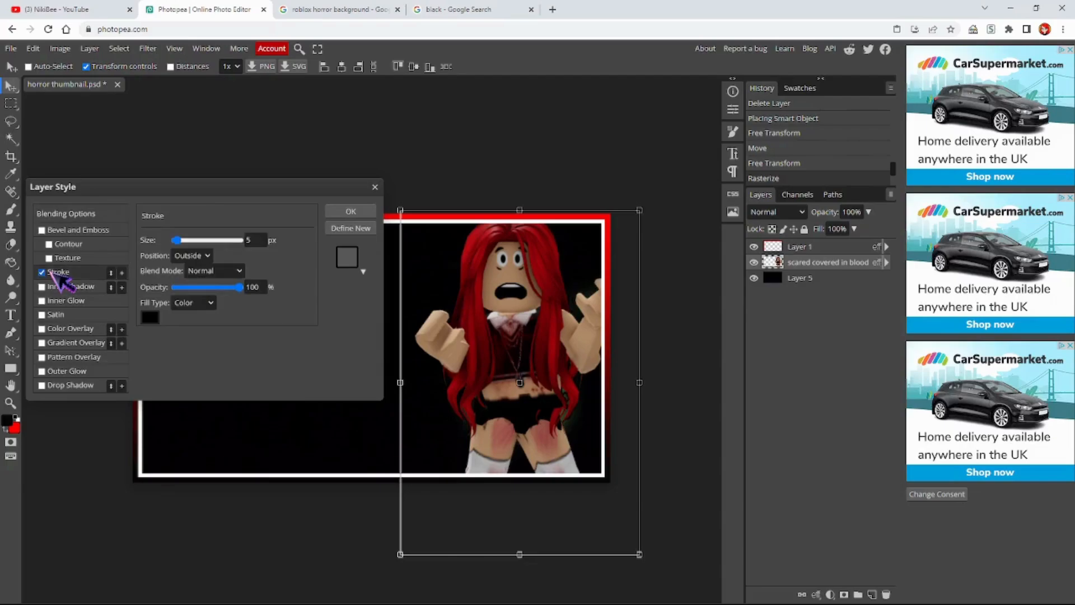
pyautogui.click(150, 318)
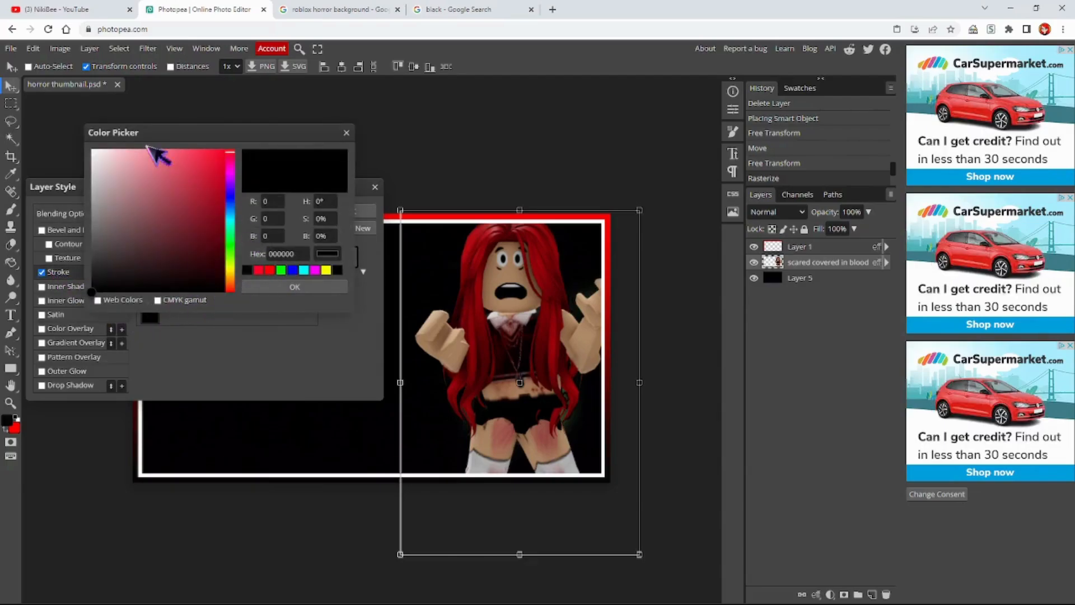
pyautogui.click(96, 152)
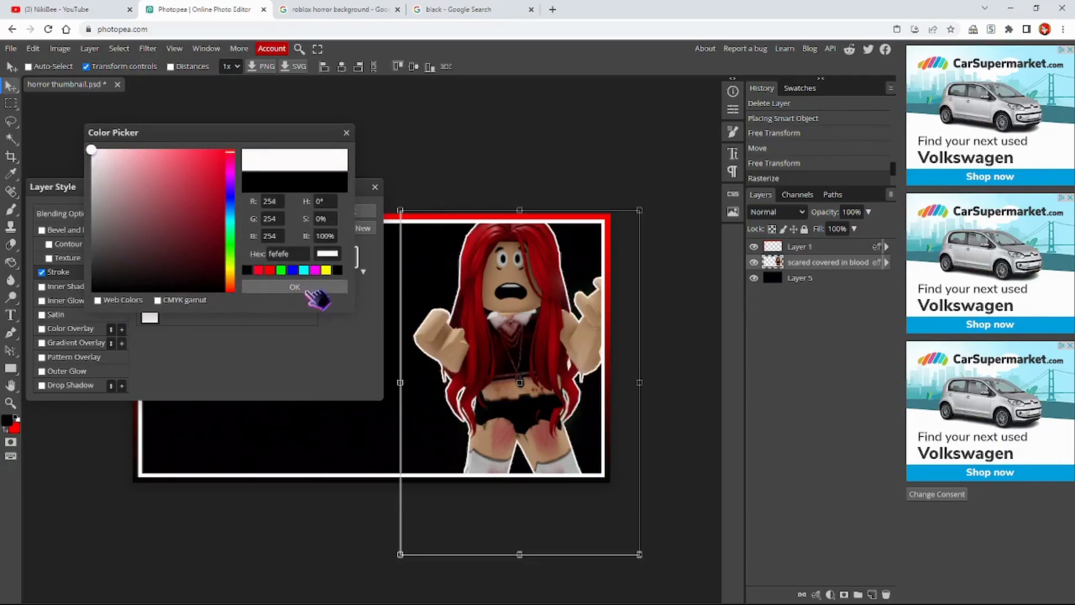
pyautogui.click(304, 285)
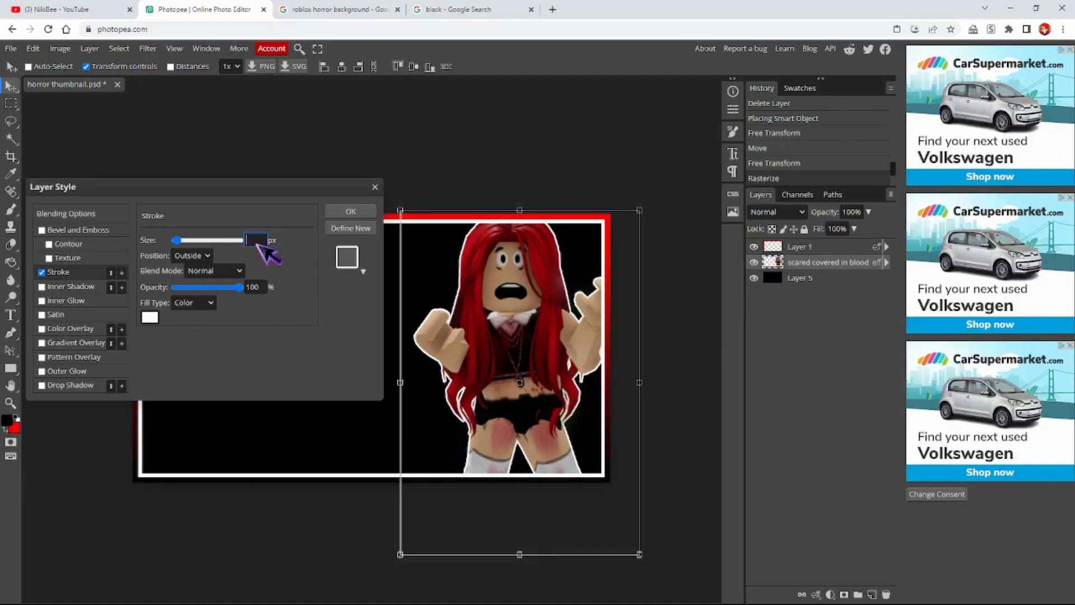
# Try a 4 px stroke size on the character, and set the size to 5 px
pyautogui.click(306, 317)
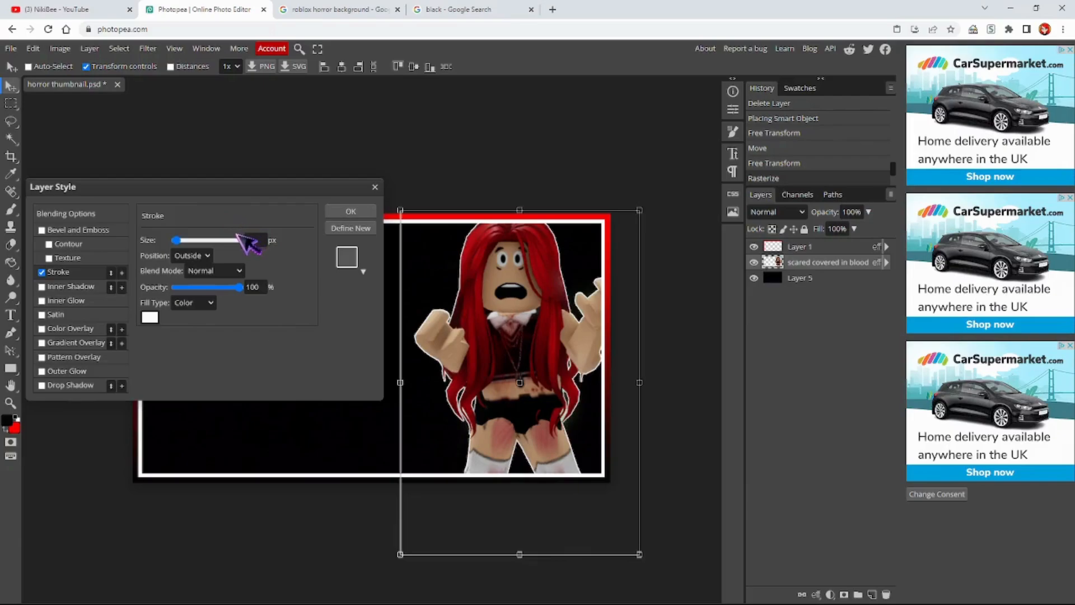
pyautogui.click(253, 240)
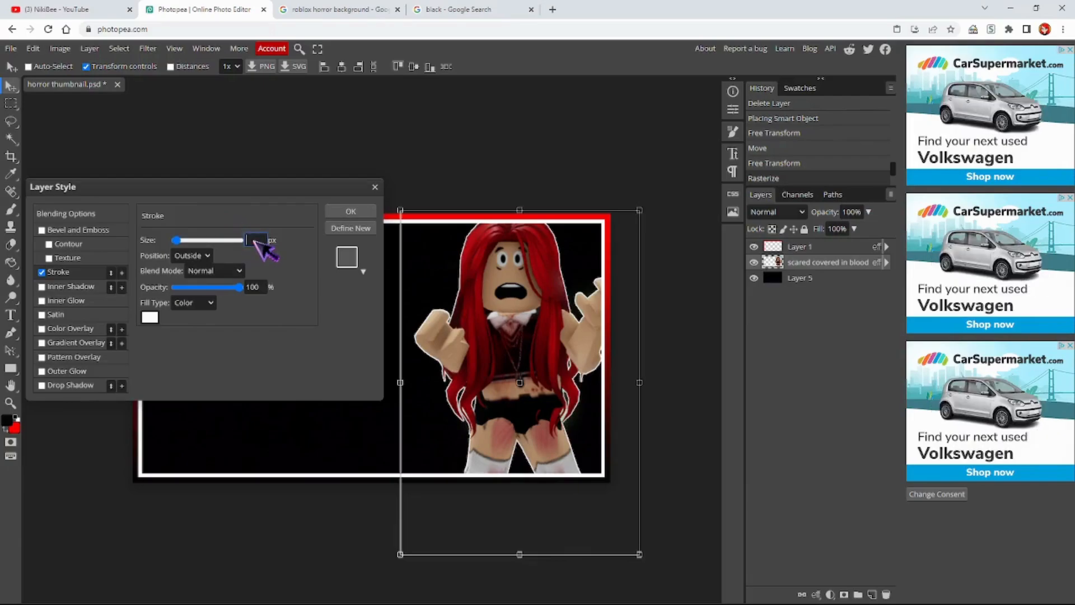
pyautogui.click(296, 355)
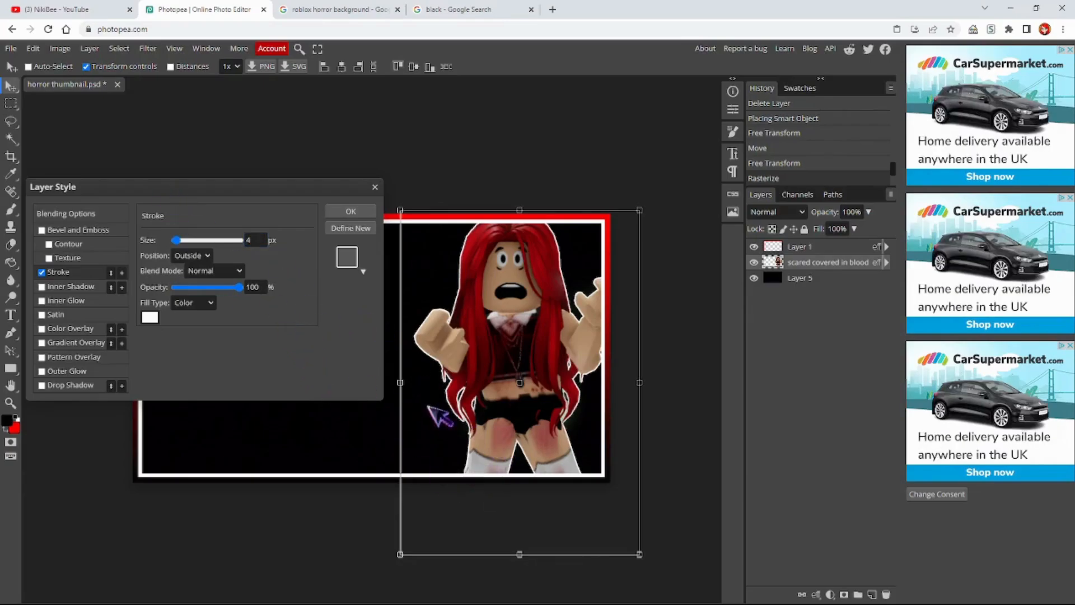
pyautogui.click(259, 240)
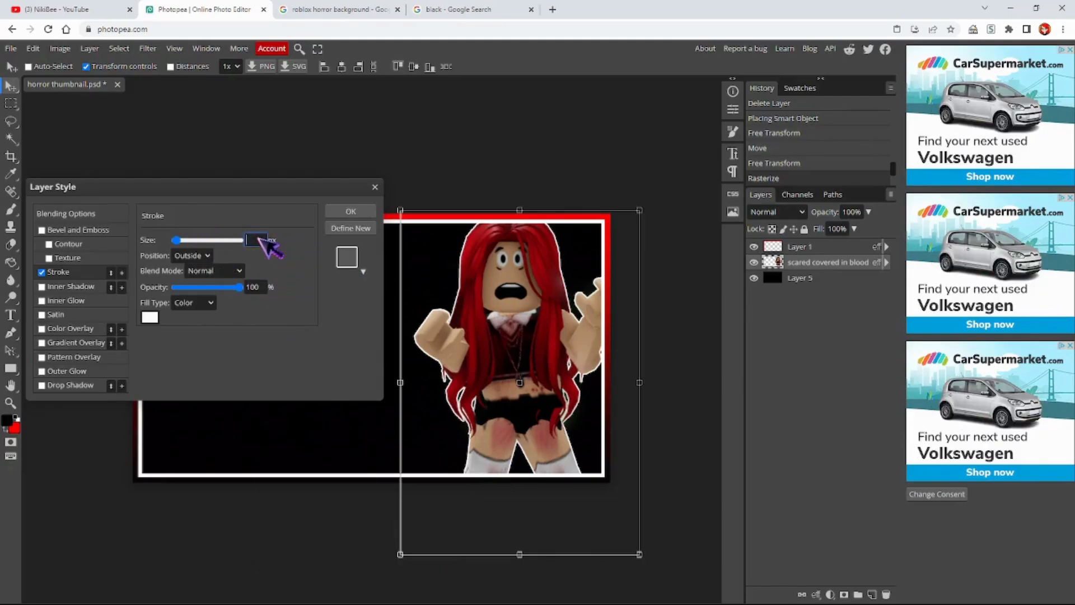
pyautogui.write('5')
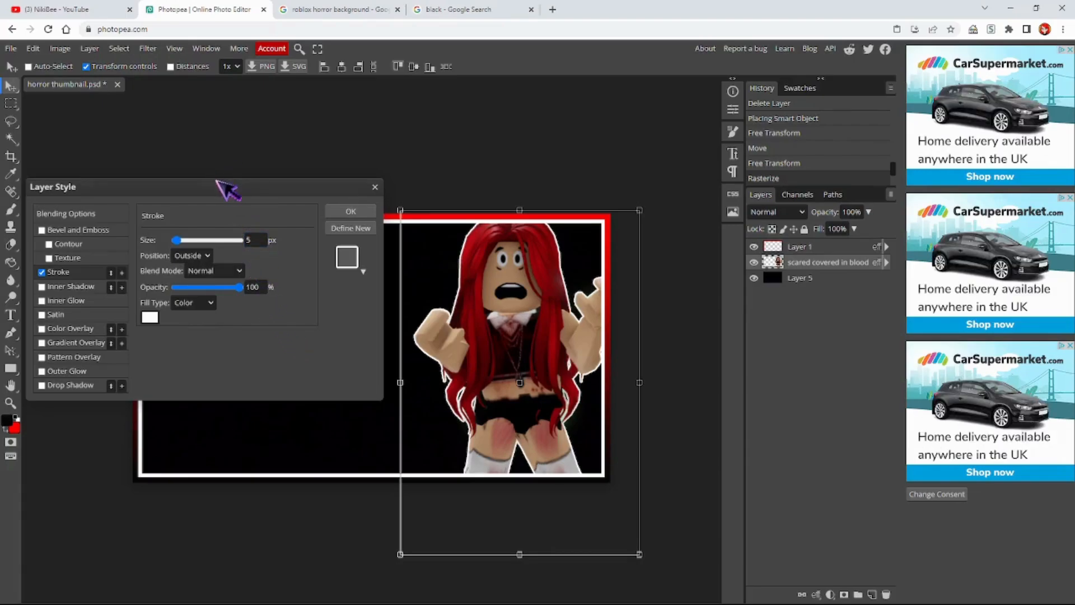
# Try a Multiply Drop Shadow at 100% opacity on the character, and check it by temporarily hiding the black background layer
pyautogui.click(42, 385)
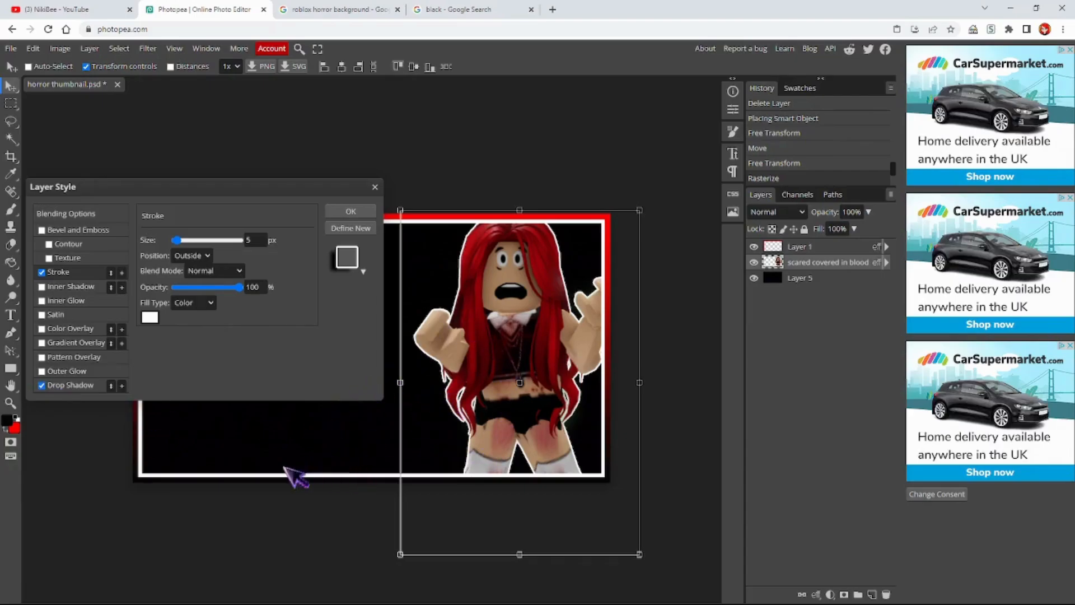
pyautogui.click(70, 386)
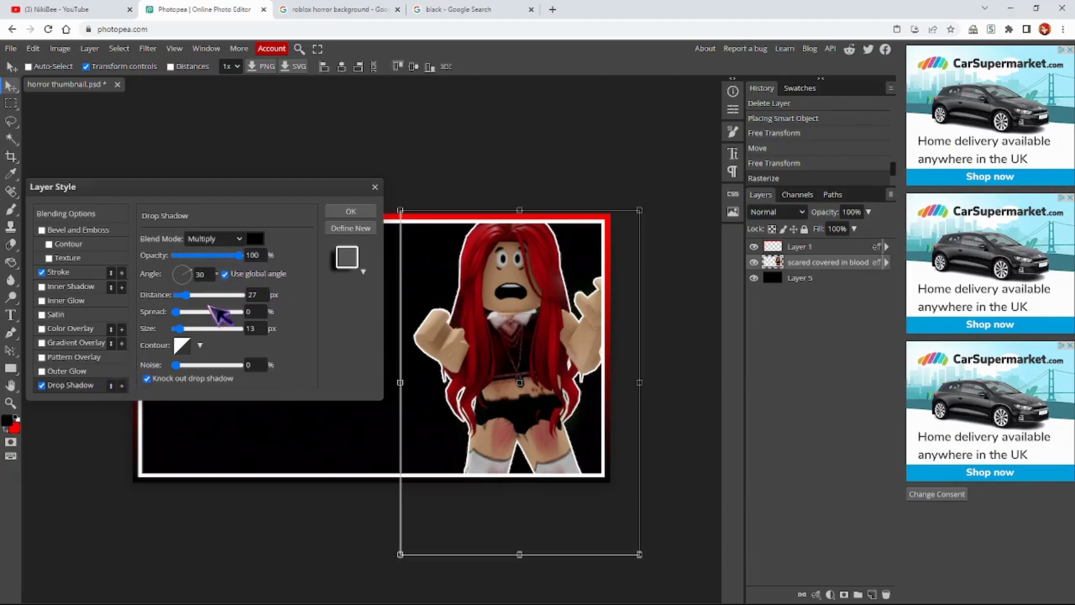
pyautogui.moveTo(239, 255)
pyautogui.mouseDown()
pyautogui.moveTo(215, 260)
pyautogui.moveTo(242, 258)
pyautogui.mouseUp()
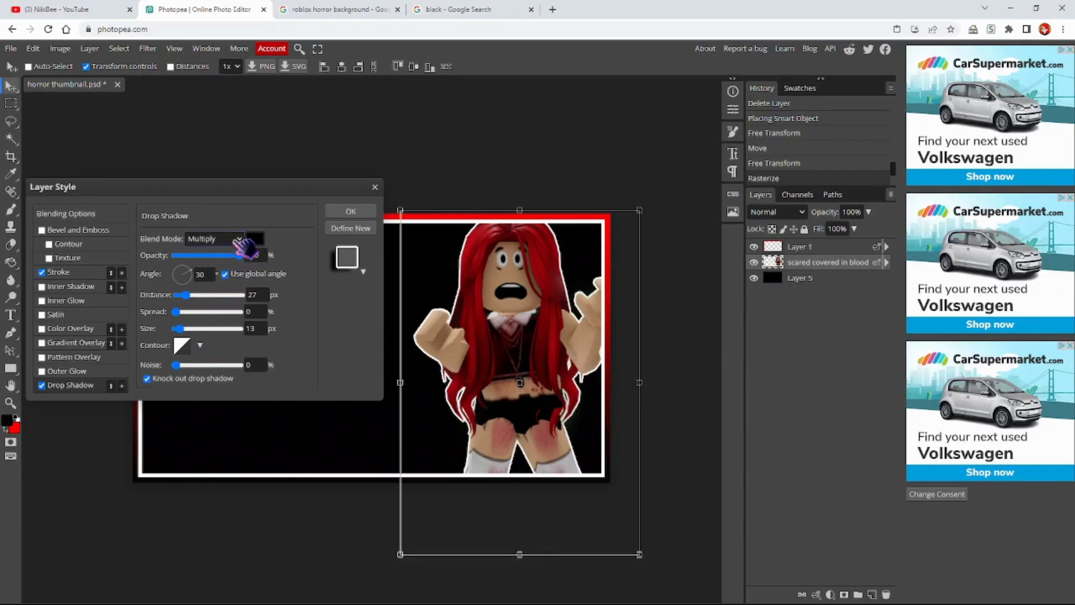
pyautogui.moveTo(244, 257); pyautogui.dragTo(397, 280)
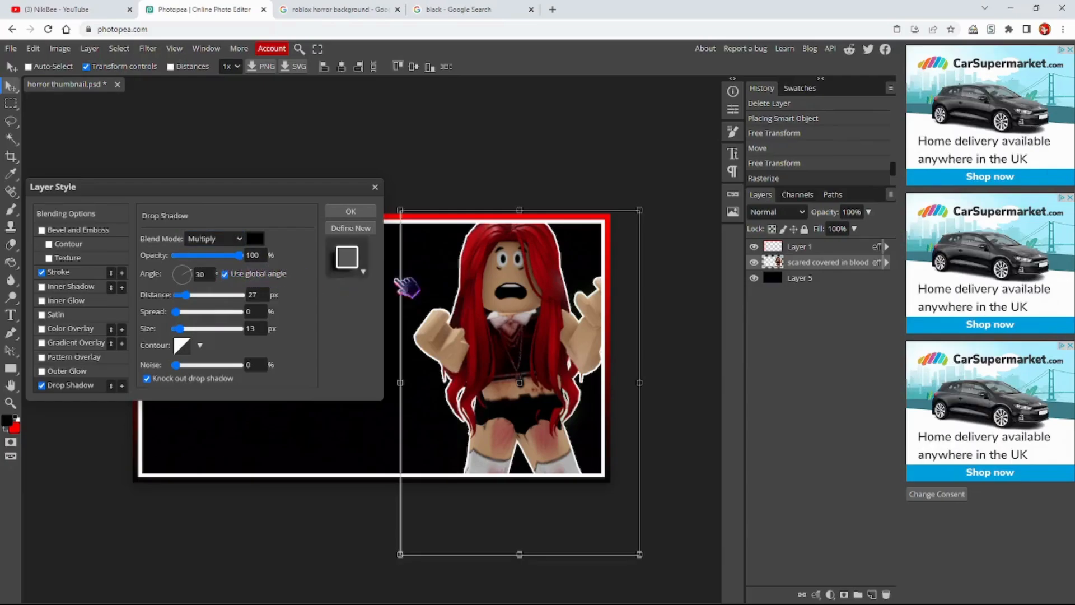
pyautogui.click(754, 278)
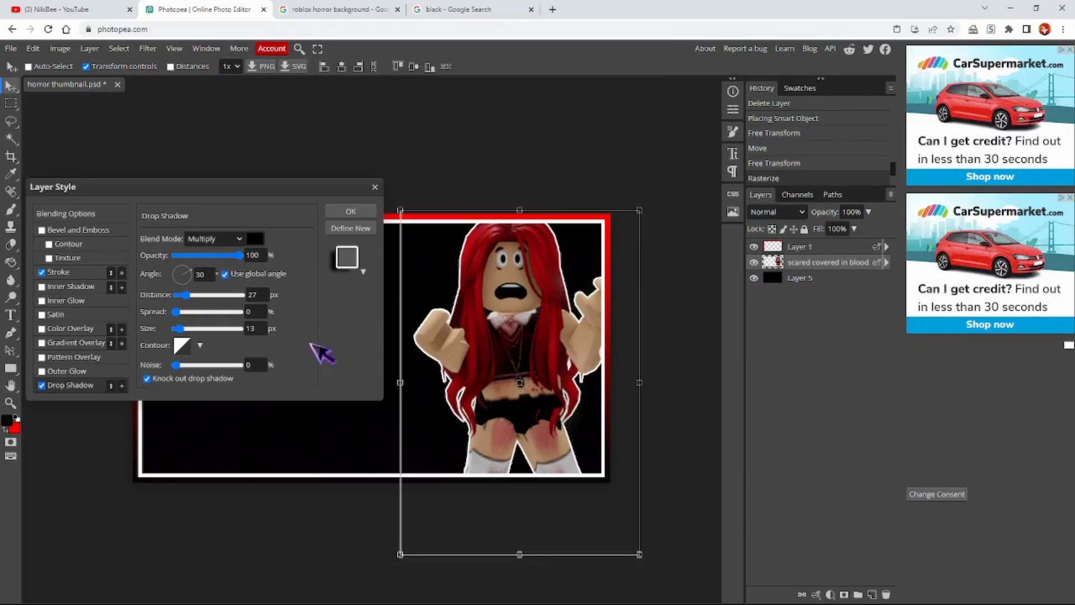
pyautogui.click(351, 211)
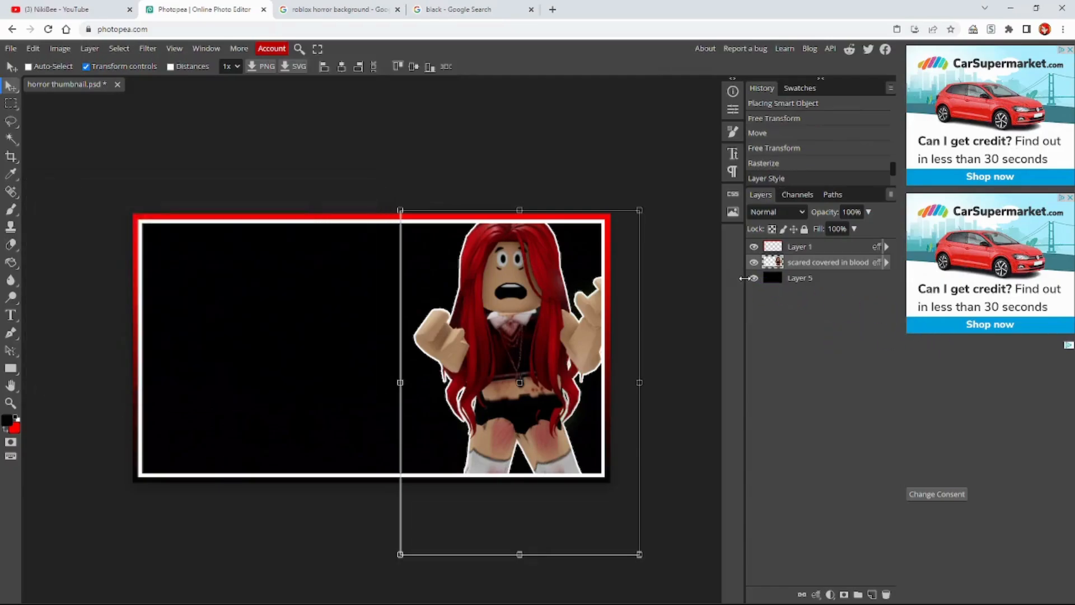
pyautogui.click(754, 278)
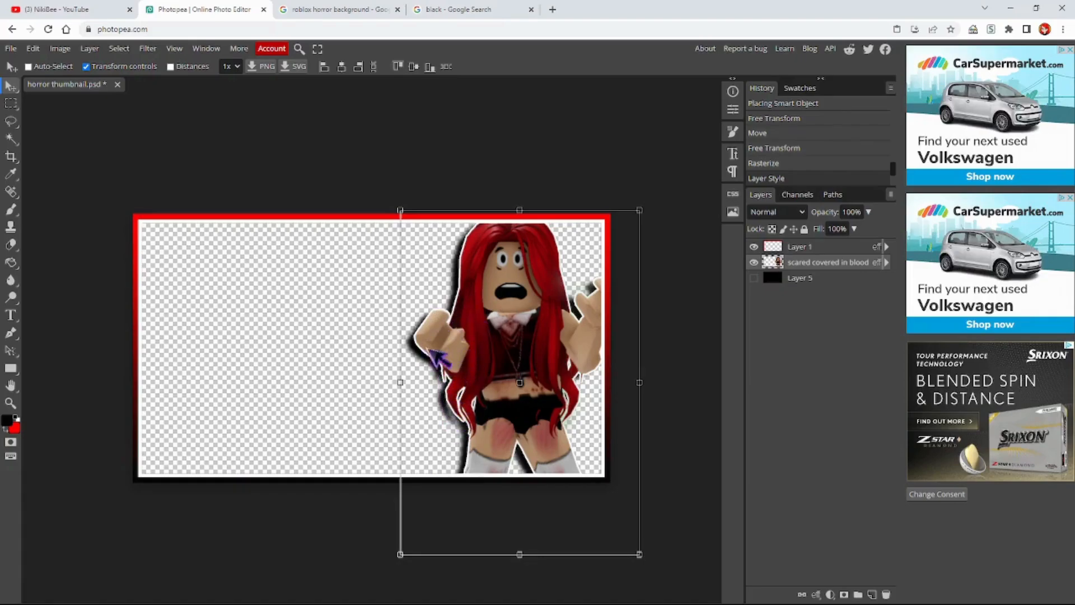
pyautogui.click(756, 277)
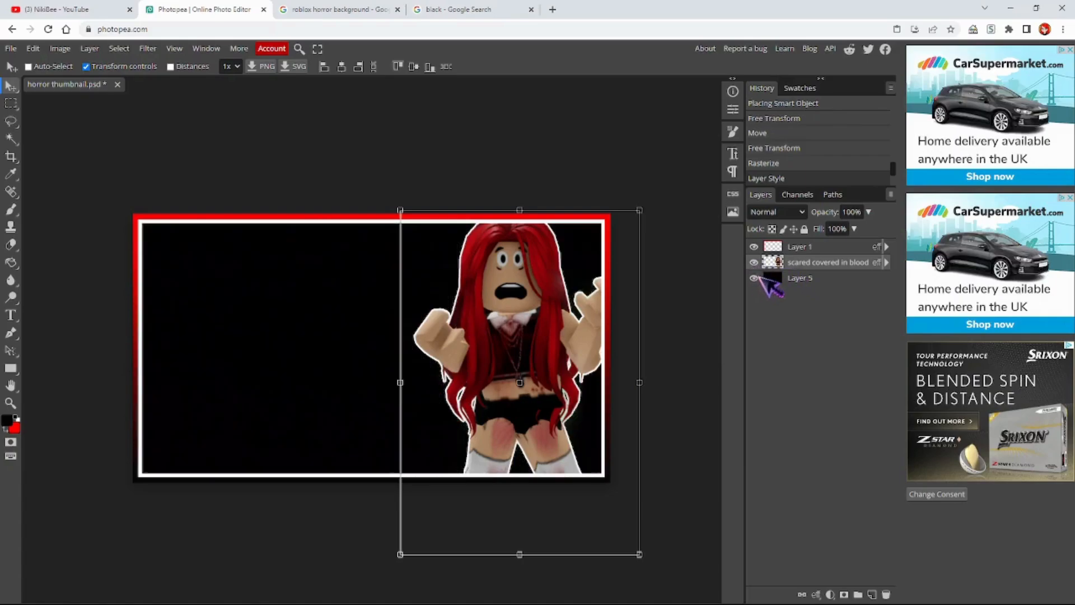
# Replace the drop shadow on the "scared covered in blood" layer with an Outer Glow in red d71733
pyautogui.click(792, 278)
pyautogui.rightClick(789, 263)
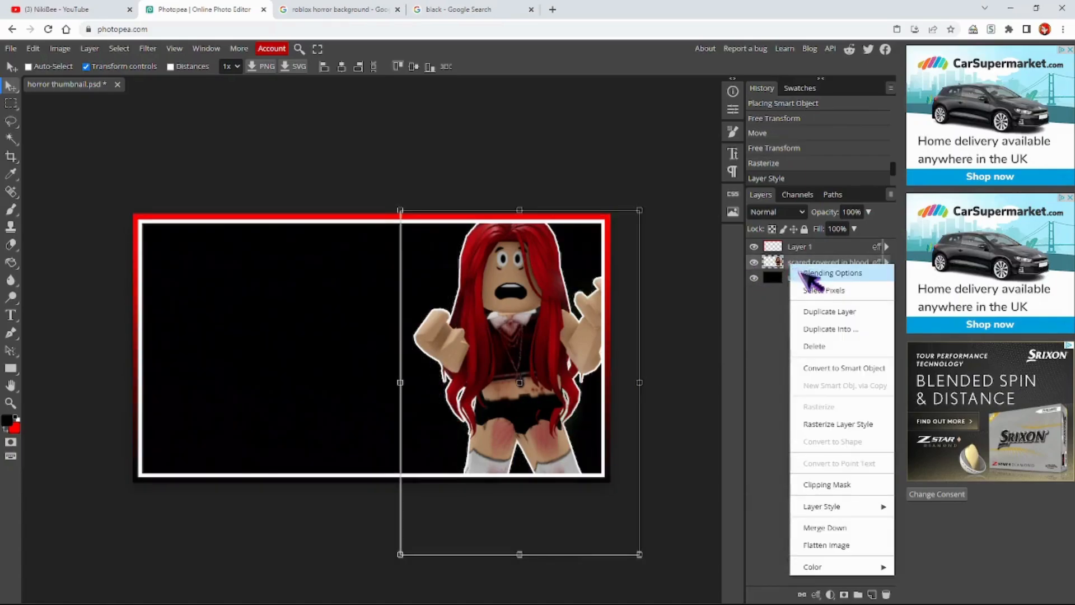
pyautogui.click(795, 274)
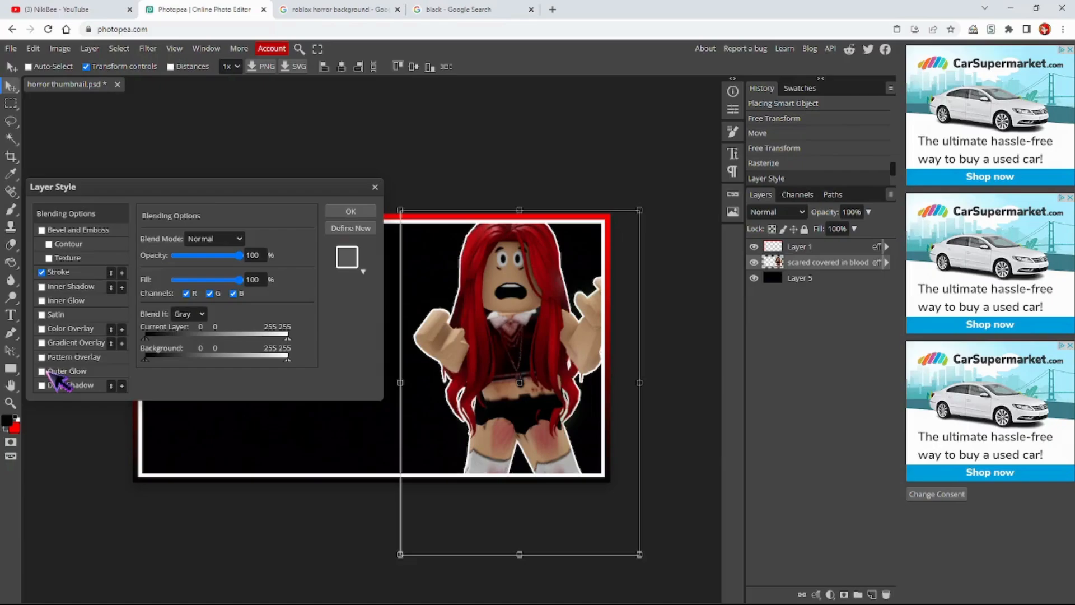
pyautogui.click(52, 371)
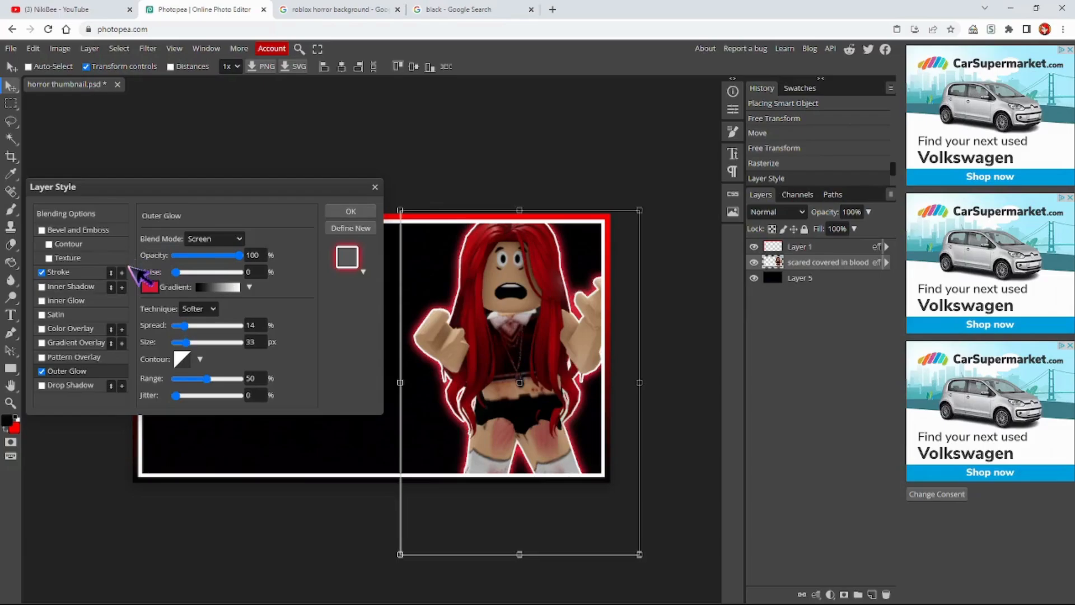
pyautogui.click(149, 289)
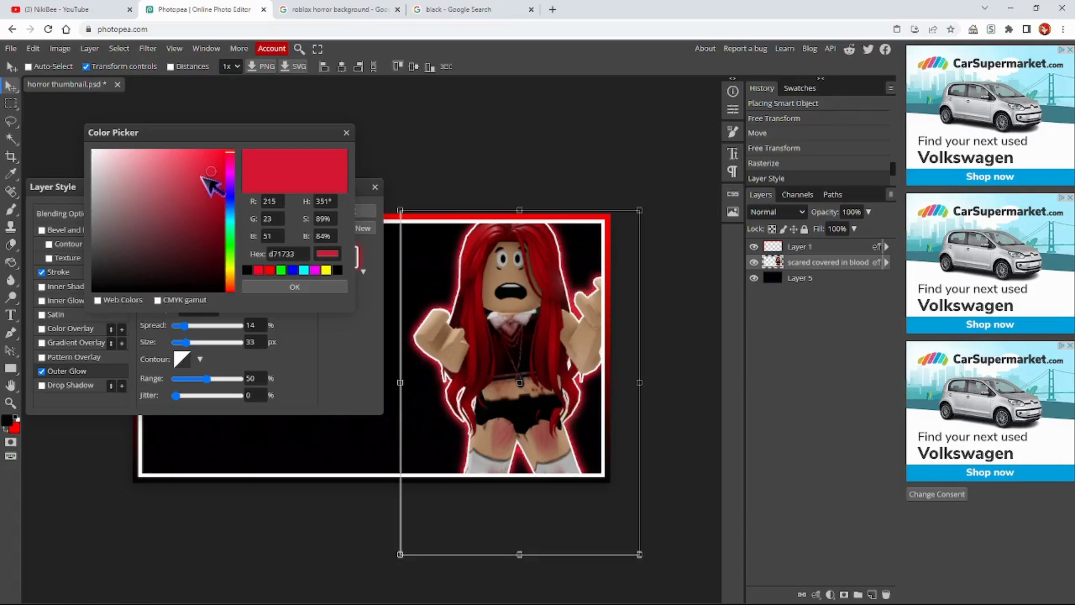
pyautogui.click(295, 289)
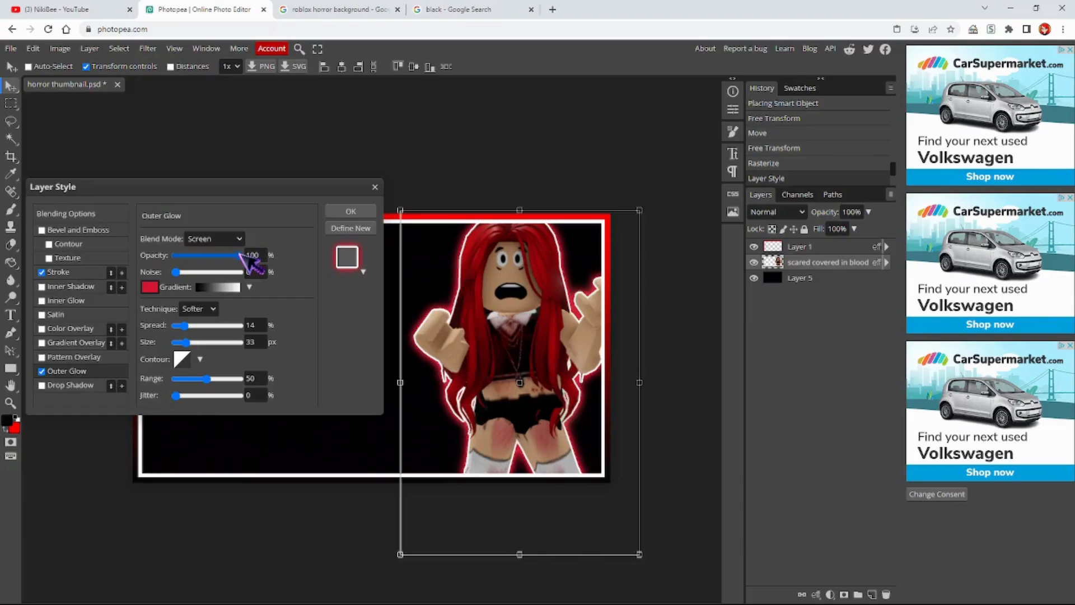
# Adjust the character's outer glow to 100% opacity, 15% spread and 33 px size, and apply the layer style
pyautogui.moveTo(241, 254)
pyautogui.mouseDown()
pyautogui.moveTo(188, 256)
pyautogui.moveTo(250, 268)
pyautogui.mouseUp()
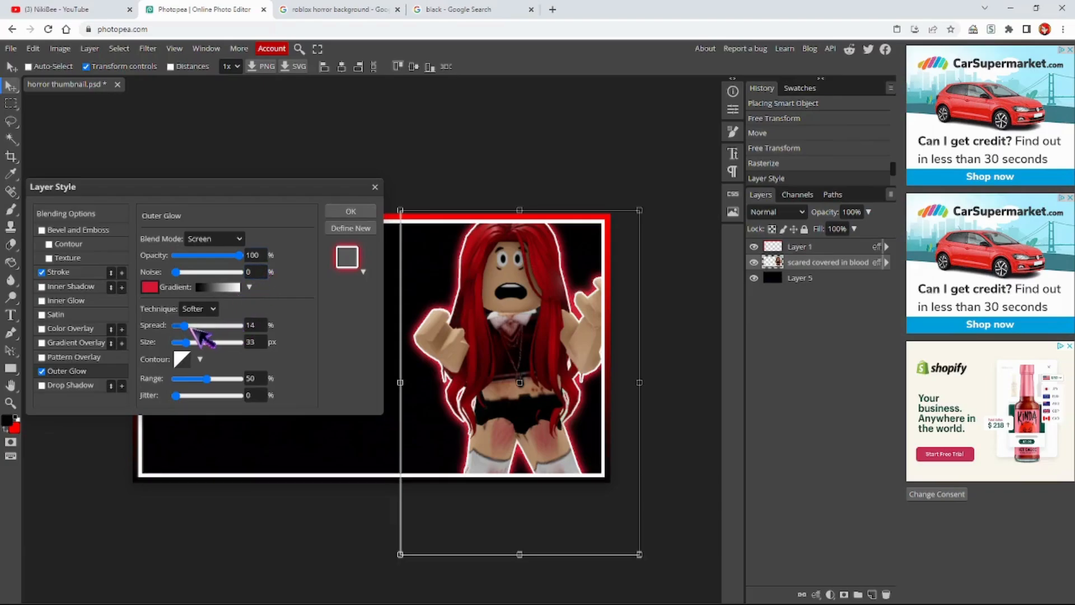
pyautogui.moveTo(188, 327)
pyautogui.mouseDown()
pyautogui.moveTo(238, 329)
pyautogui.moveTo(192, 332)
pyautogui.mouseUp()
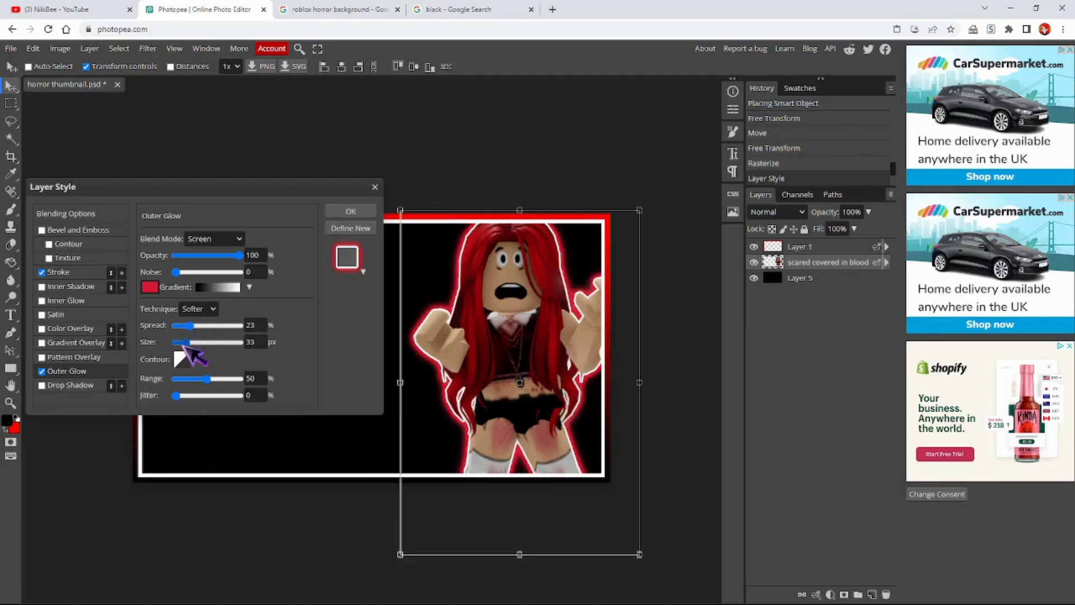
pyautogui.moveTo(187, 342)
pyautogui.mouseDown()
pyautogui.moveTo(217, 343)
pyautogui.moveTo(188, 346)
pyautogui.mouseUp()
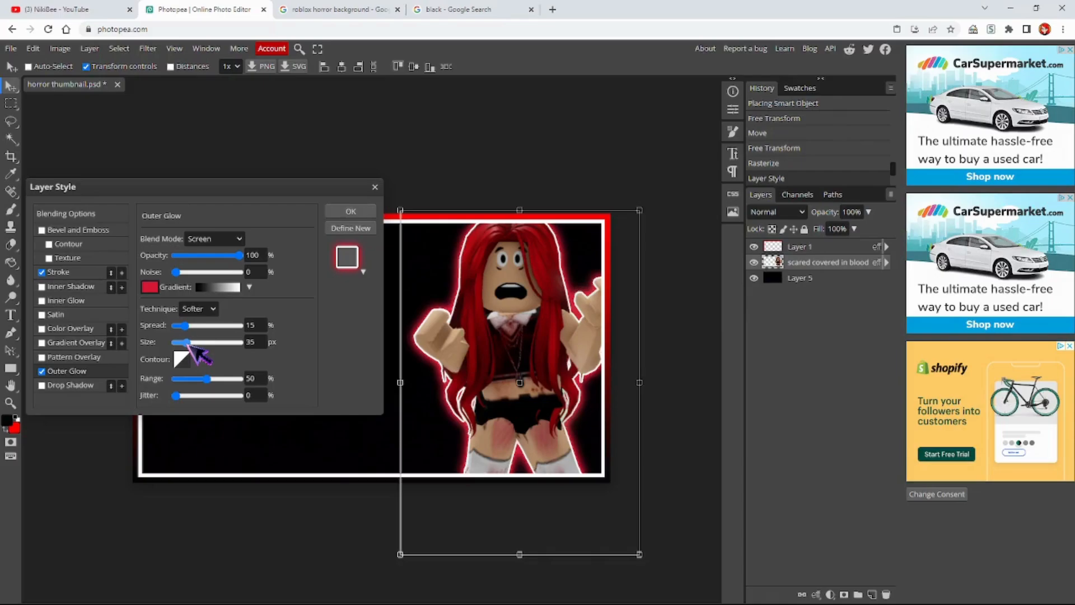
pyautogui.moveTo(189, 343); pyautogui.dragTo(187, 342)
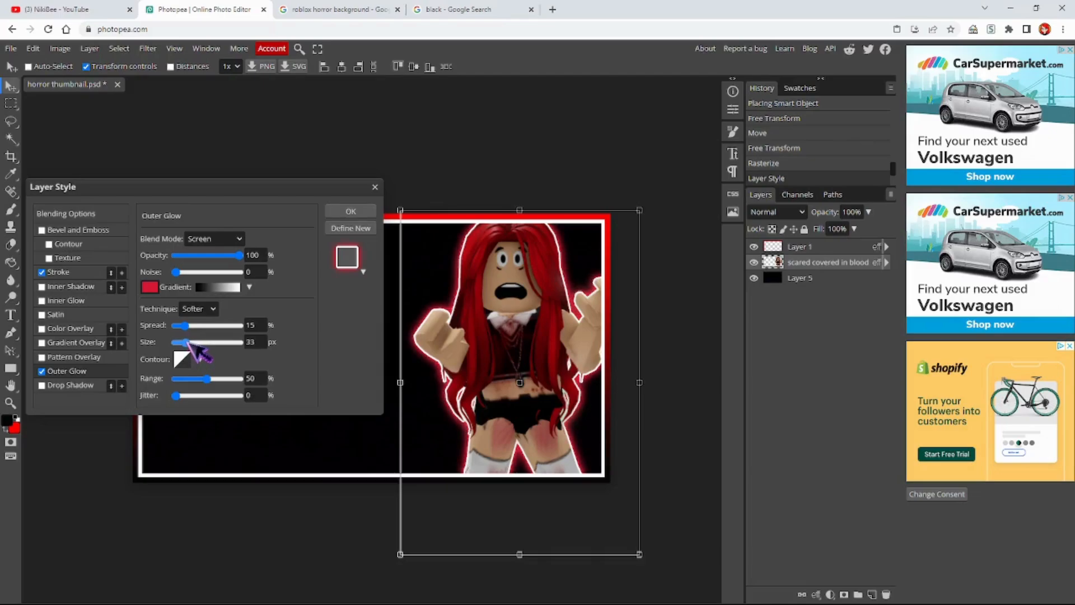
pyautogui.click(344, 215)
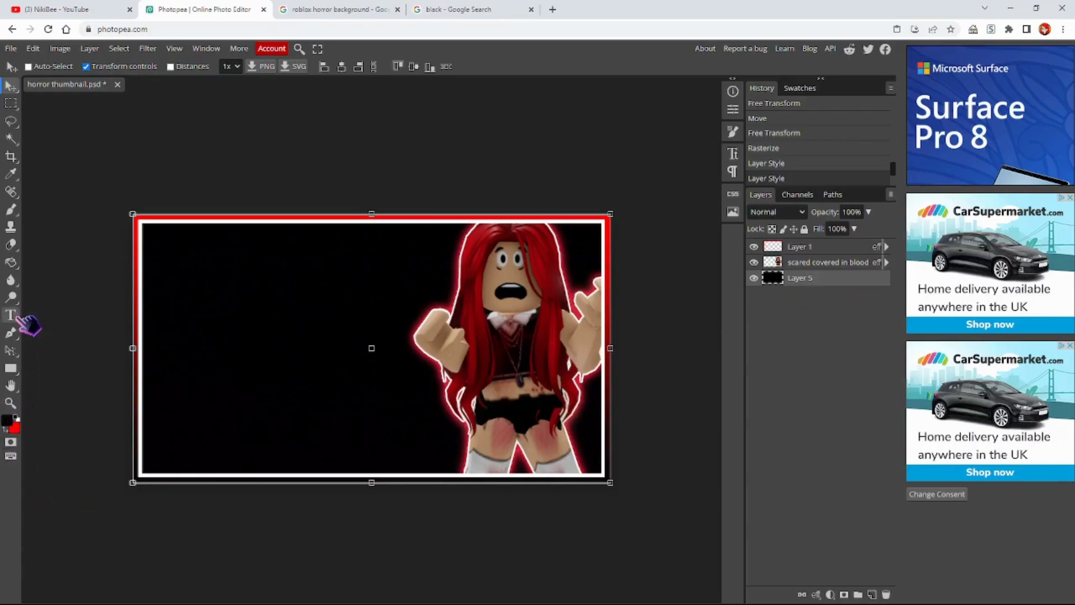
# Set up the Type tool with the Luckiest Guy font at 42 px in near-white fcfcfc
pyautogui.click(20, 318)
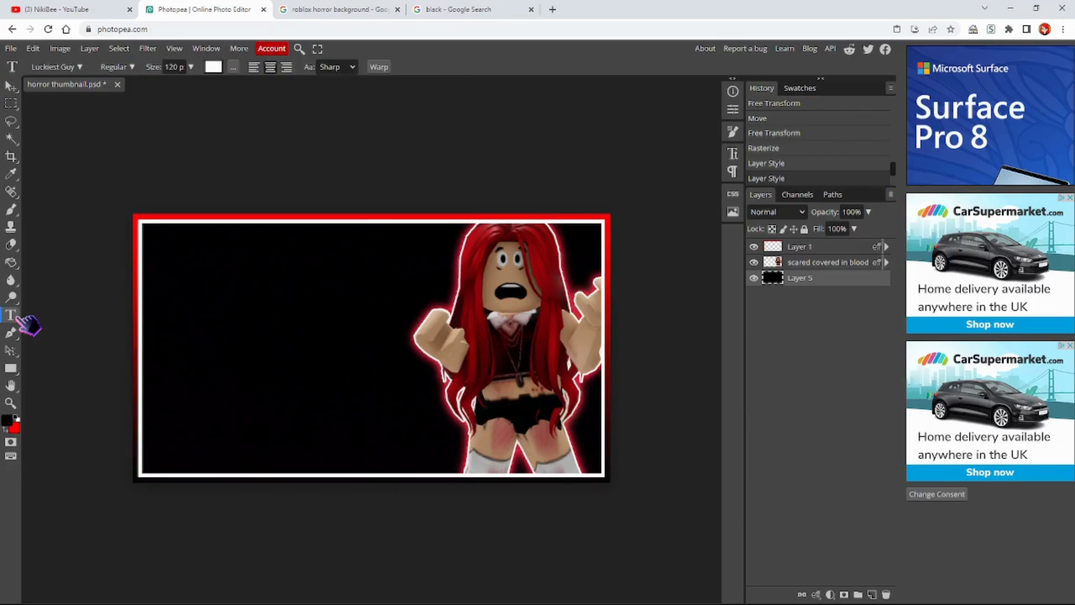
pyautogui.click(79, 68)
pyautogui.click(85, 157)
pyautogui.press('BackSpace')
pyautogui.press('BackSpace')
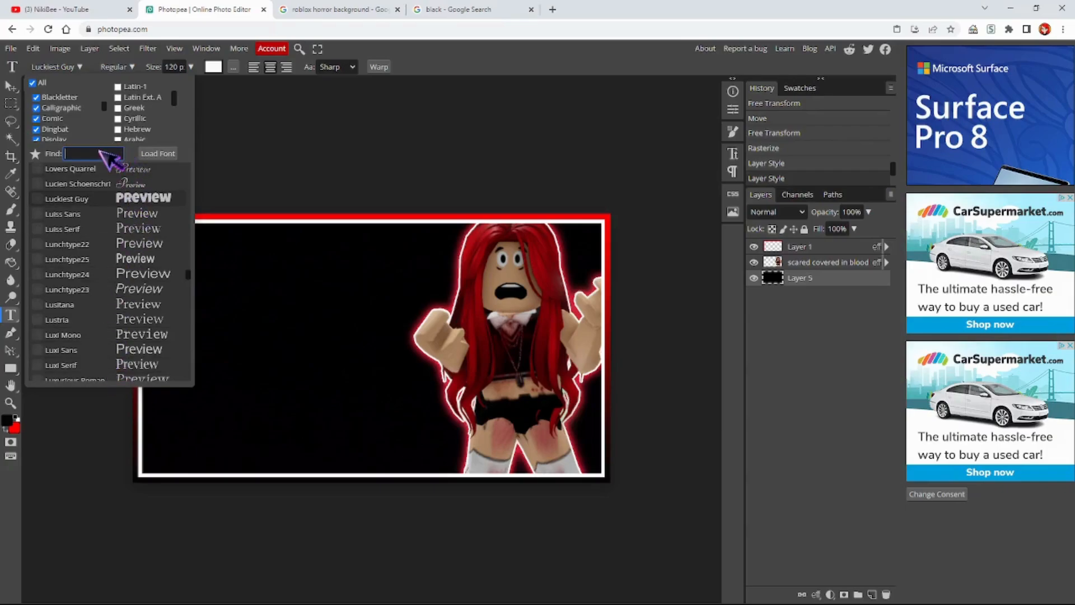
pyautogui.click(94, 203)
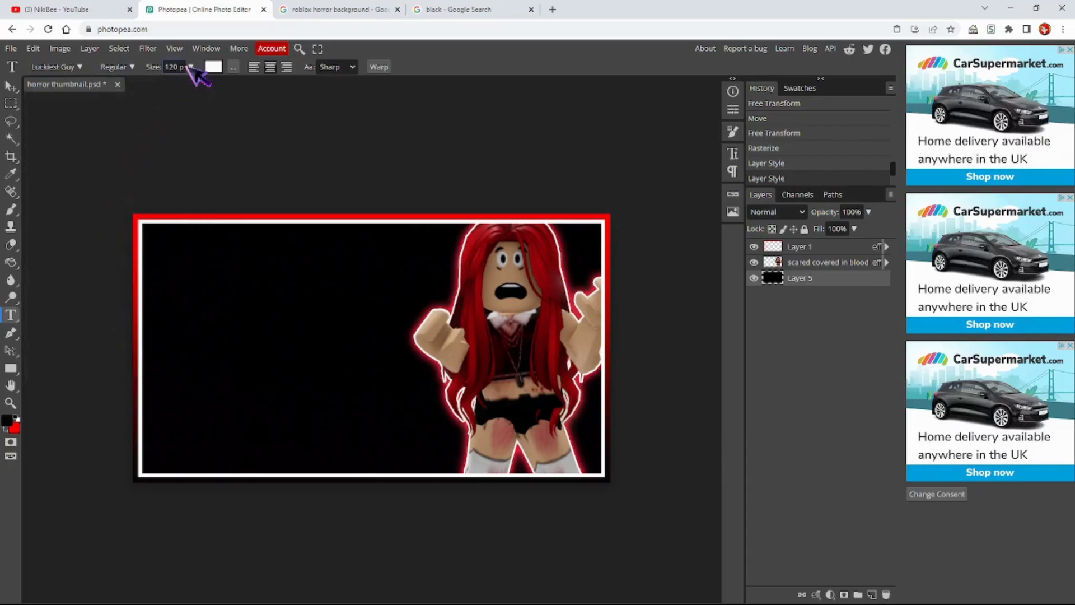
pyautogui.click(191, 67)
pyautogui.moveTo(189, 84); pyautogui.dragTo(176, 88)
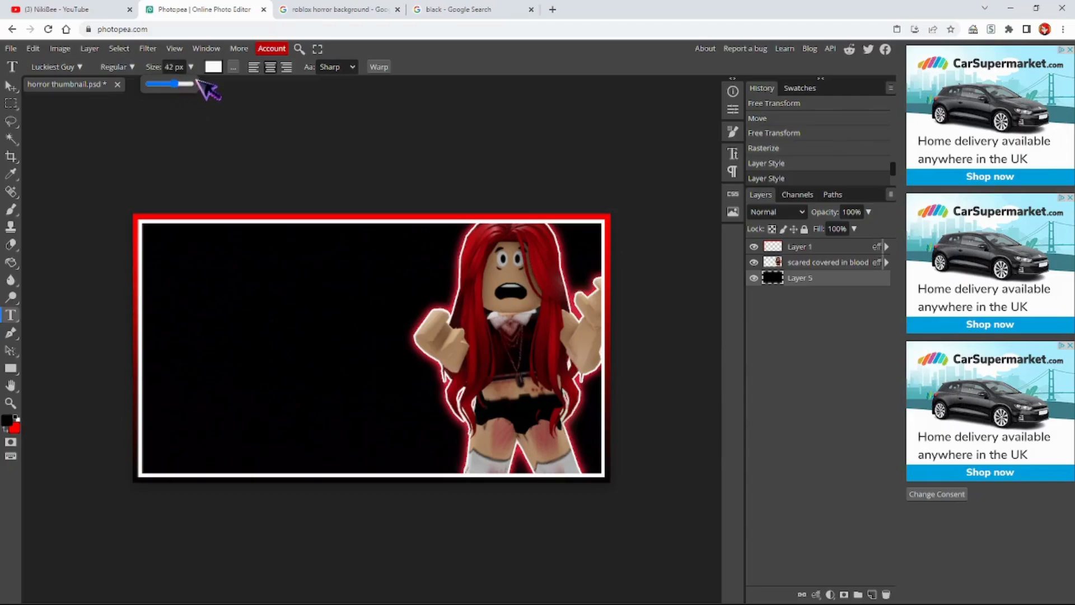
pyautogui.click(212, 68)
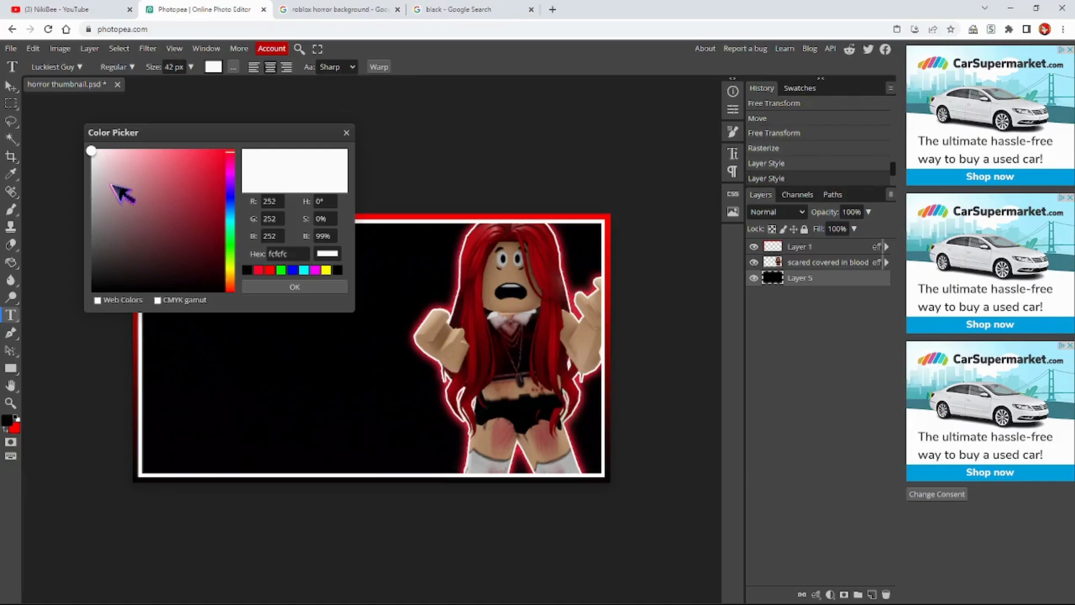
pyautogui.click(291, 286)
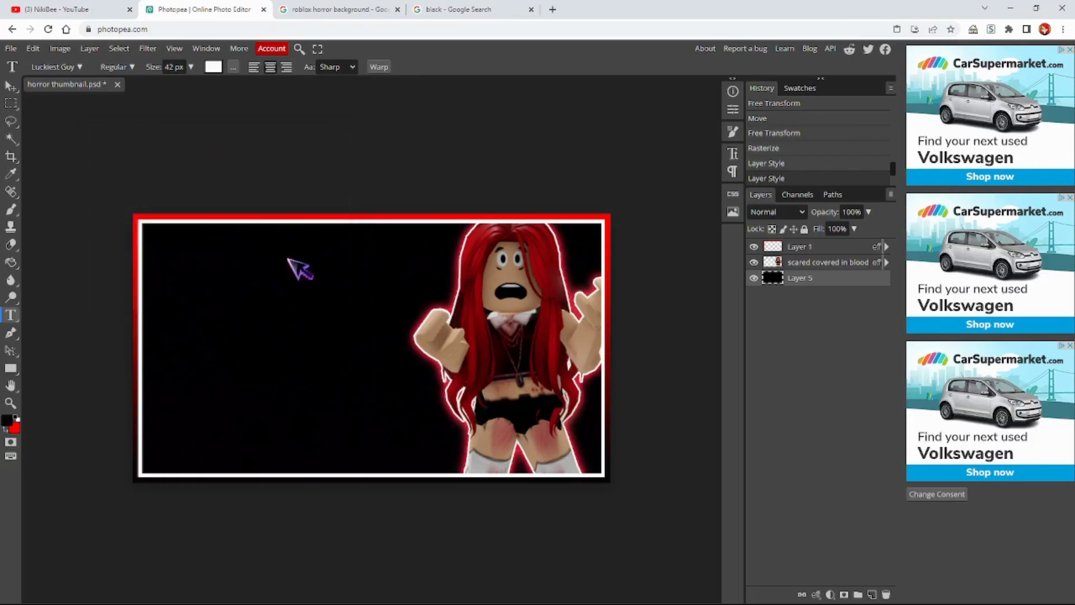
# Add the text "HORROR STREAM" on the black area beside the character
pyautogui.click(250, 317)
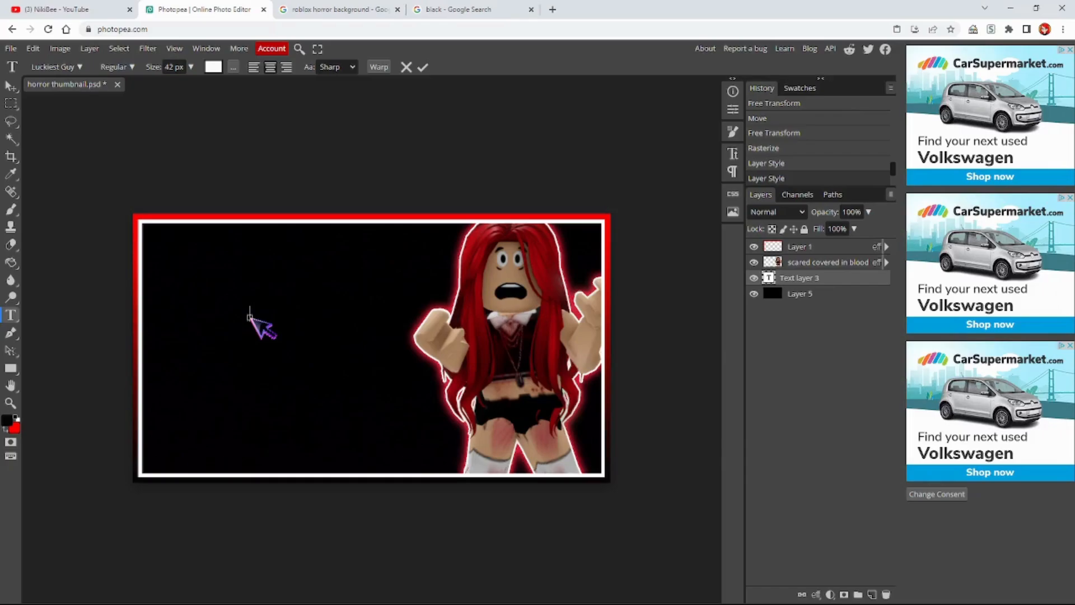
pyautogui.write('HORRO')
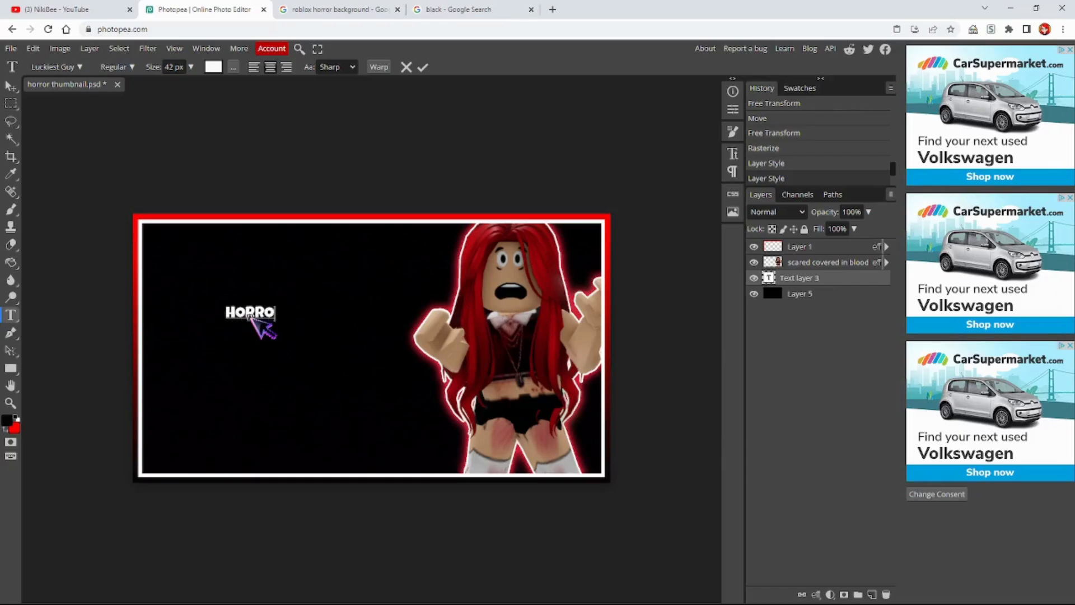
pyautogui.write('R STREAM')
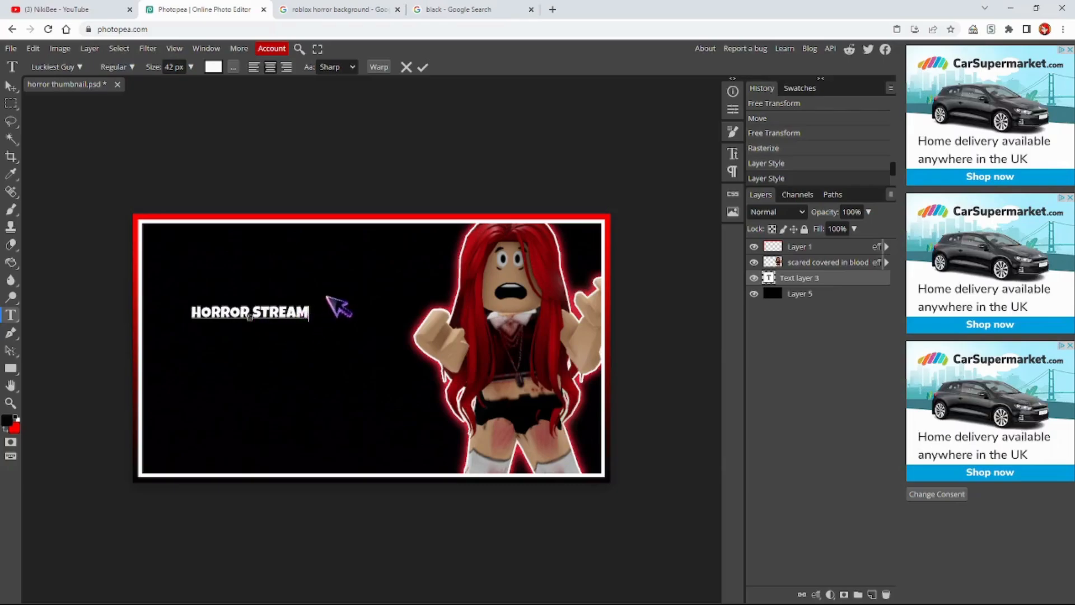
# Enlarge the "HORROR STREAM" text to 115 px and move it into the upper-left corner inside the border
pyautogui.moveTo(310, 312); pyautogui.dragTo(192, 313)
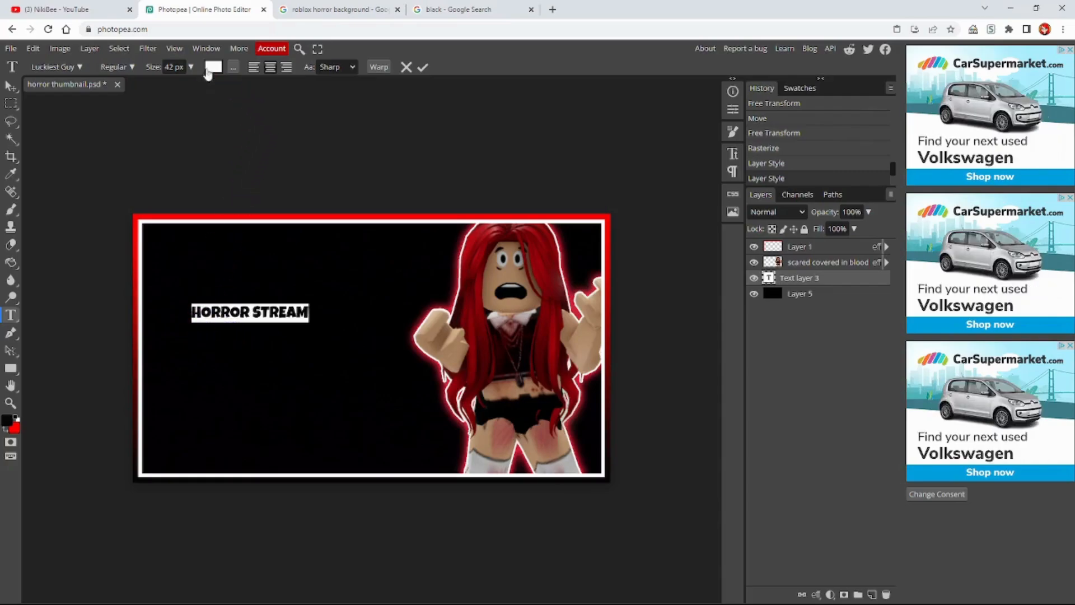
pyautogui.click(194, 68)
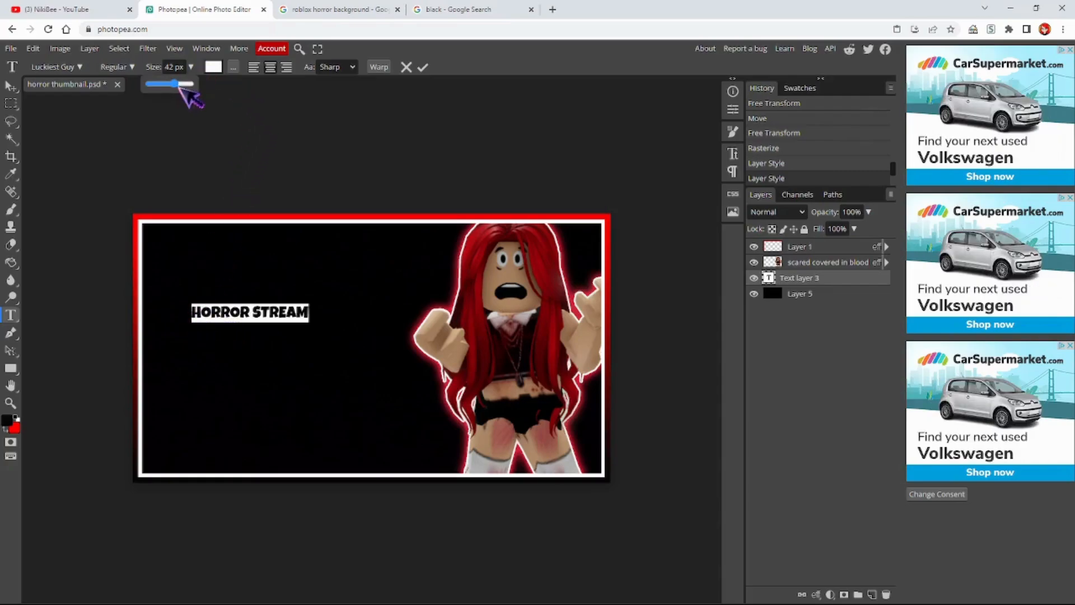
pyautogui.moveTo(187, 89); pyautogui.dragTo(191, 85)
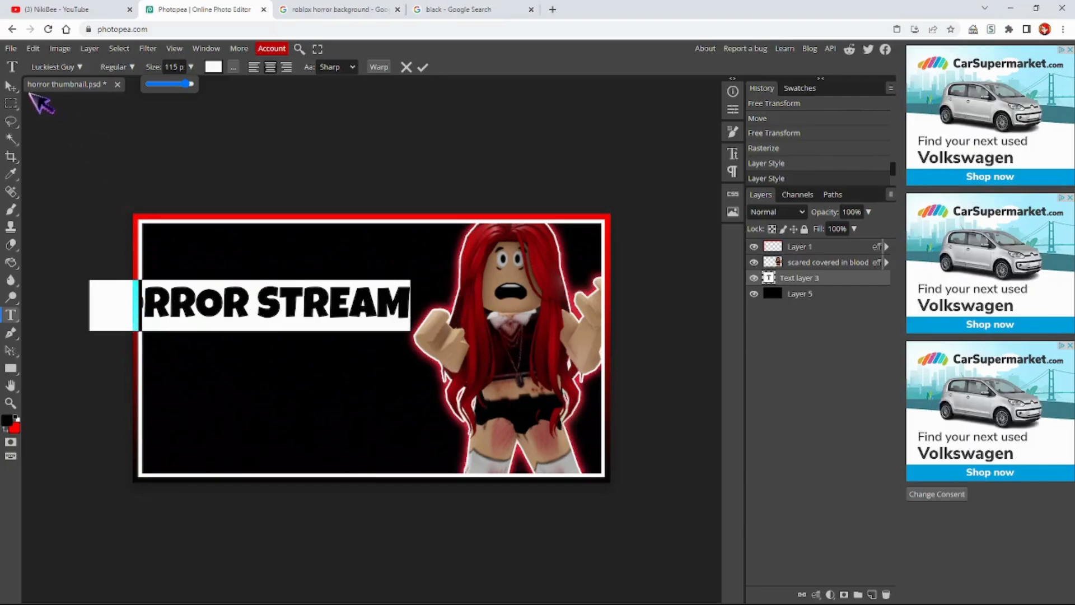
pyautogui.click(11, 85)
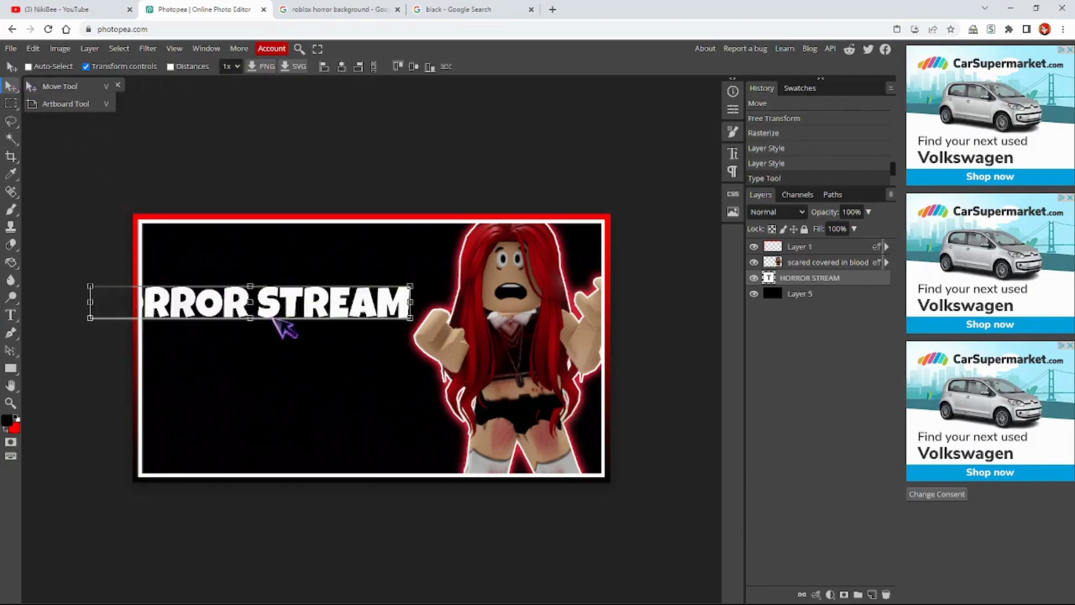
pyautogui.moveTo(280, 301); pyautogui.dragTo(337, 246)
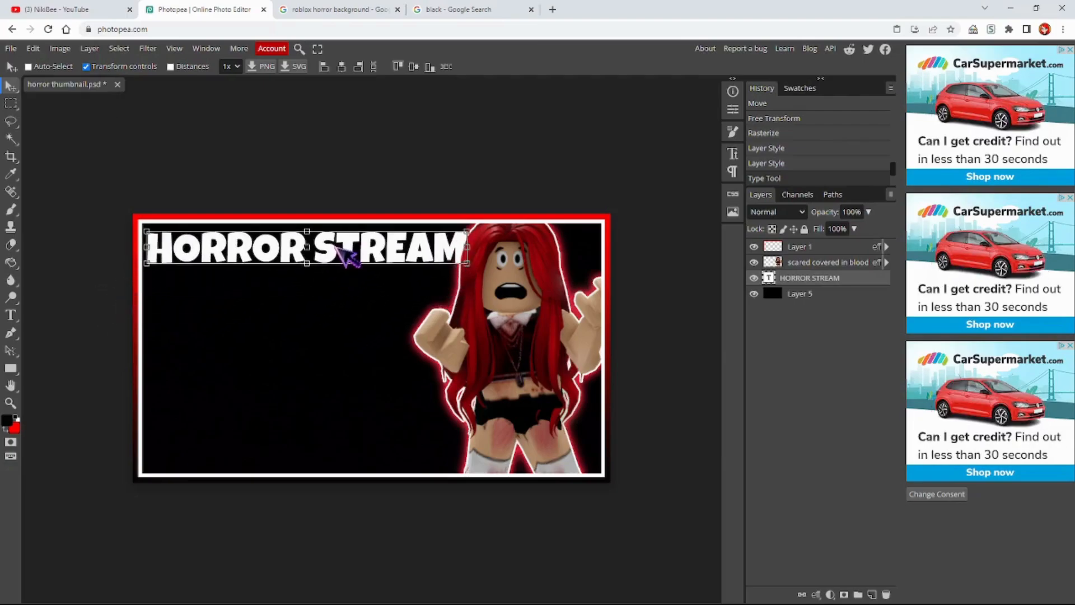
# Try the "HORROR STREAM" layer beneath the black background, and place it between the border and character layers
pyautogui.click(806, 294)
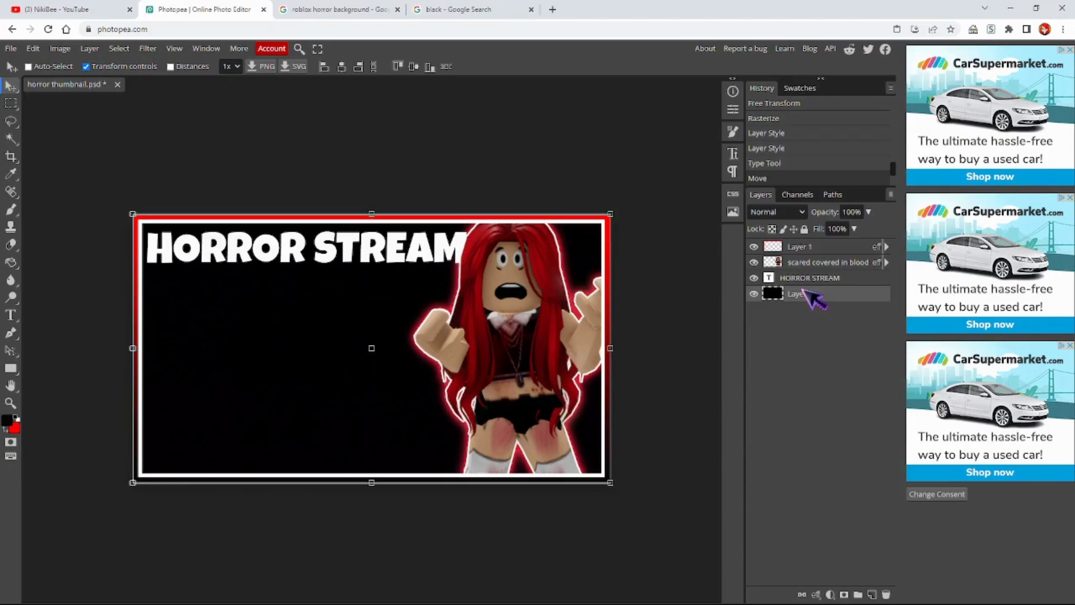
pyautogui.moveTo(798, 282); pyautogui.dragTo(801, 313)
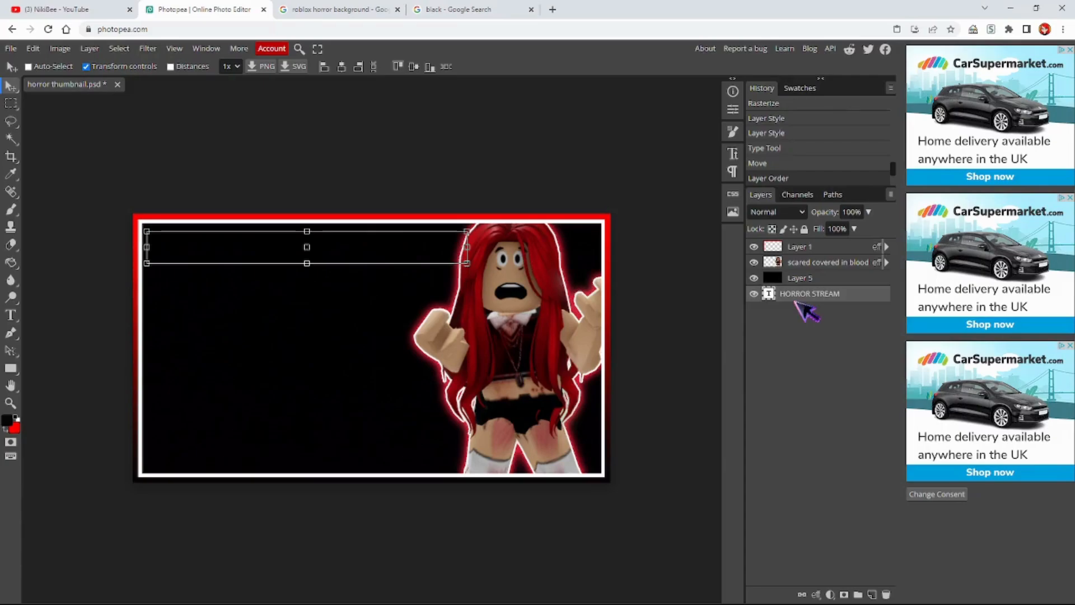
pyautogui.moveTo(806, 297); pyautogui.dragTo(791, 257)
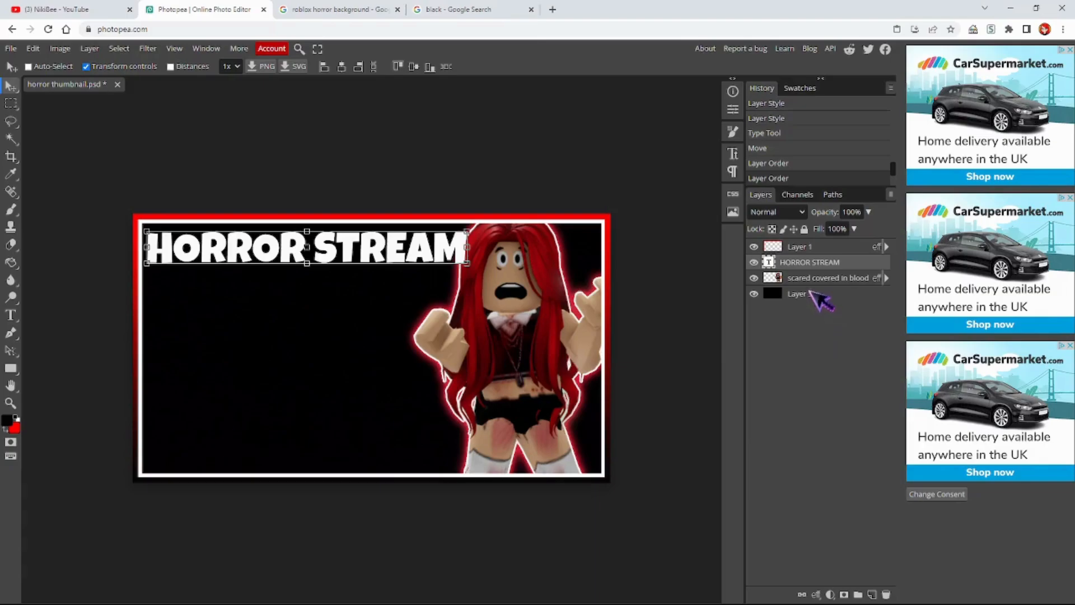
# Place the "HORROR STREAM" layer directly beneath the character layer and add a 5 px outside stroke in red fe0327
pyautogui.moveTo(815, 280); pyautogui.dragTo(809, 264)
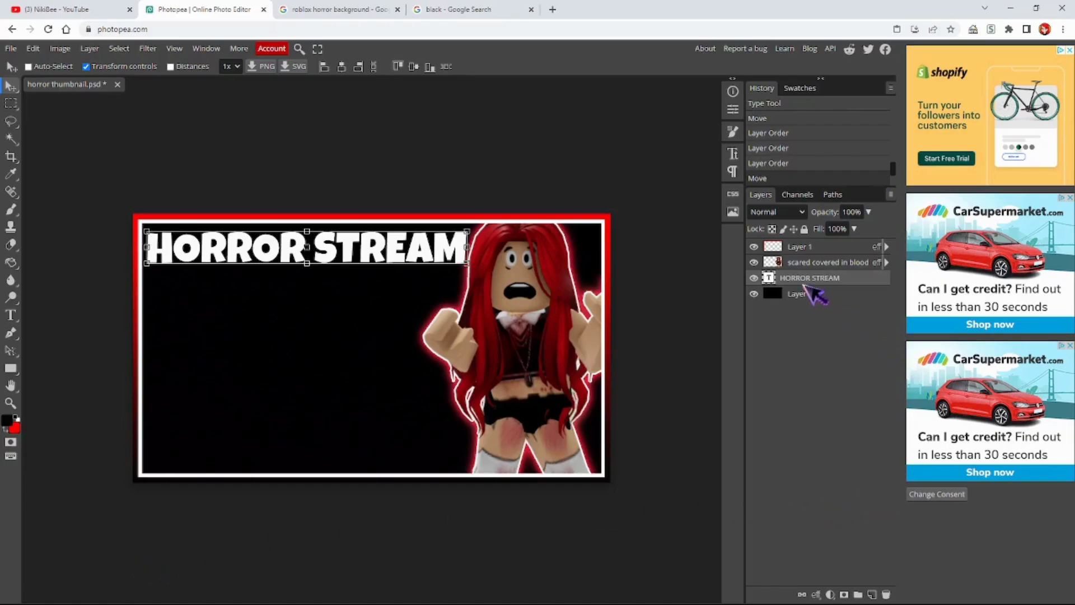
pyautogui.rightClick(796, 277)
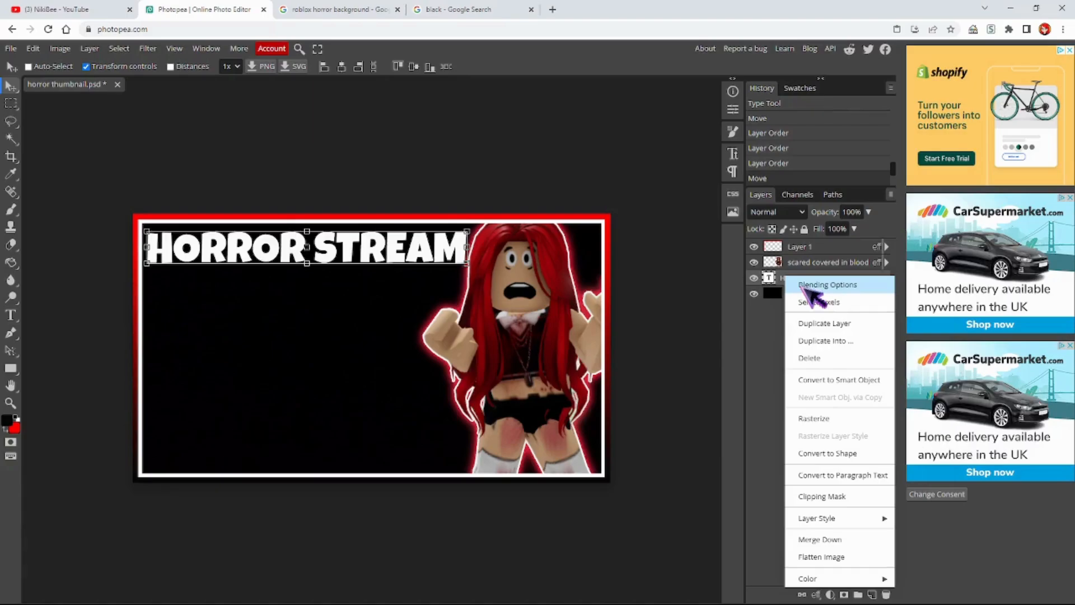
pyautogui.click(808, 285)
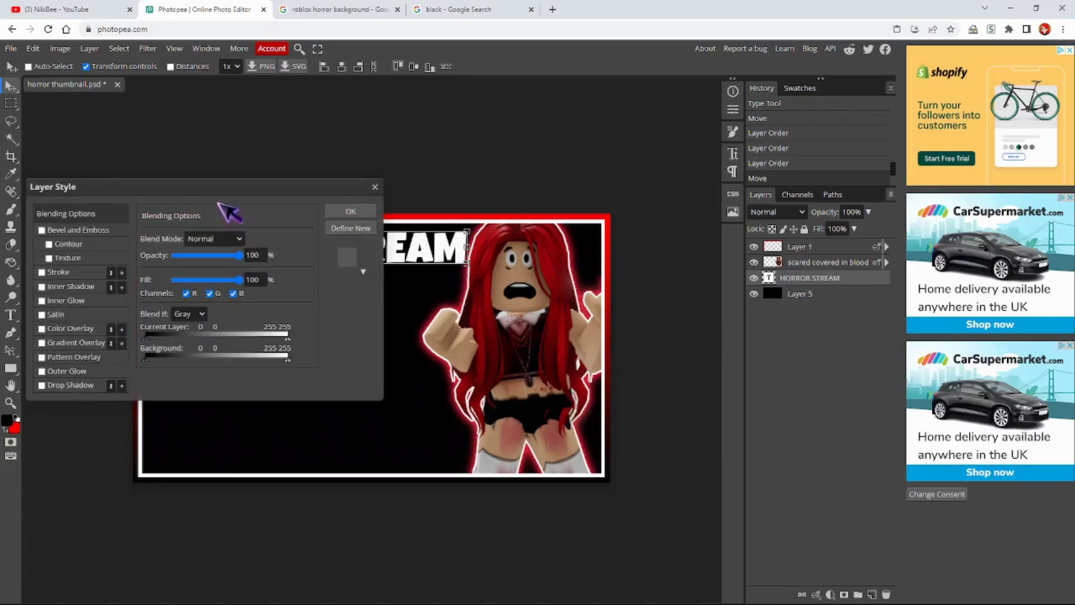
pyautogui.moveTo(197, 183); pyautogui.dragTo(689, 246)
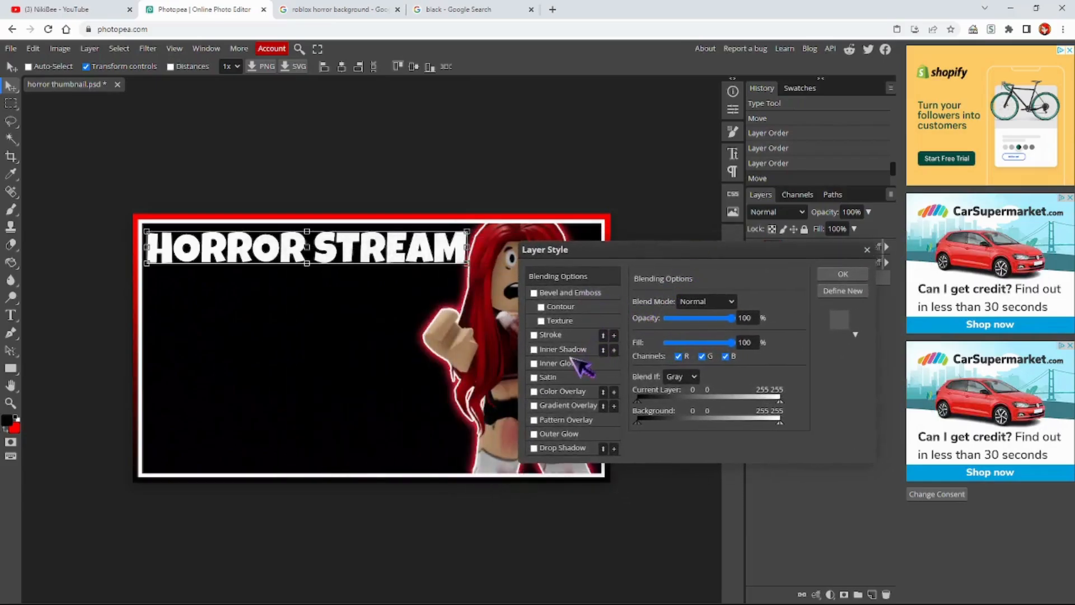
pyautogui.click(548, 334)
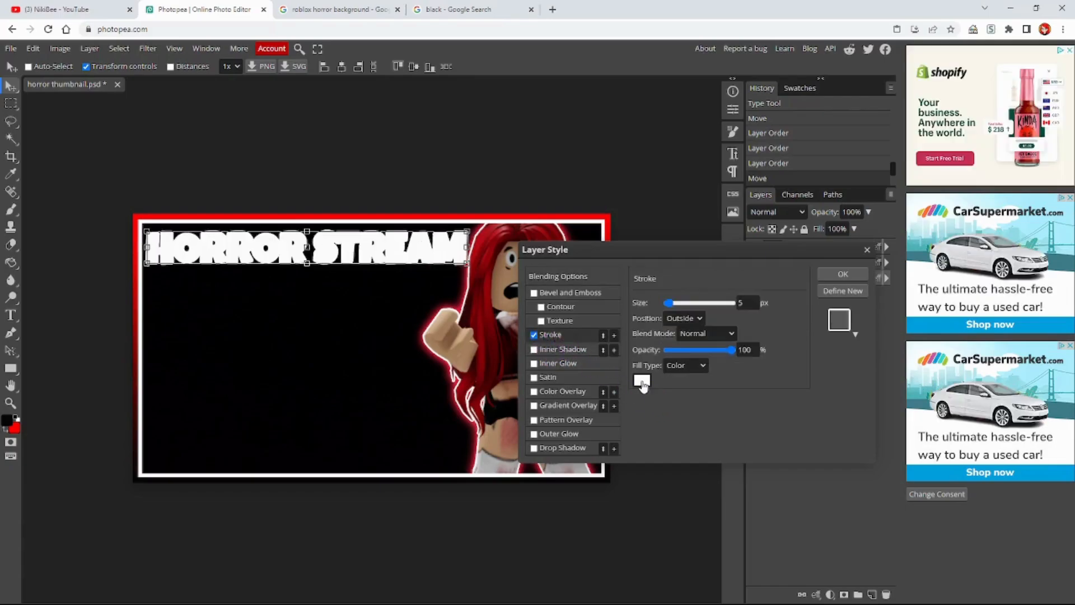
pyautogui.click(642, 382)
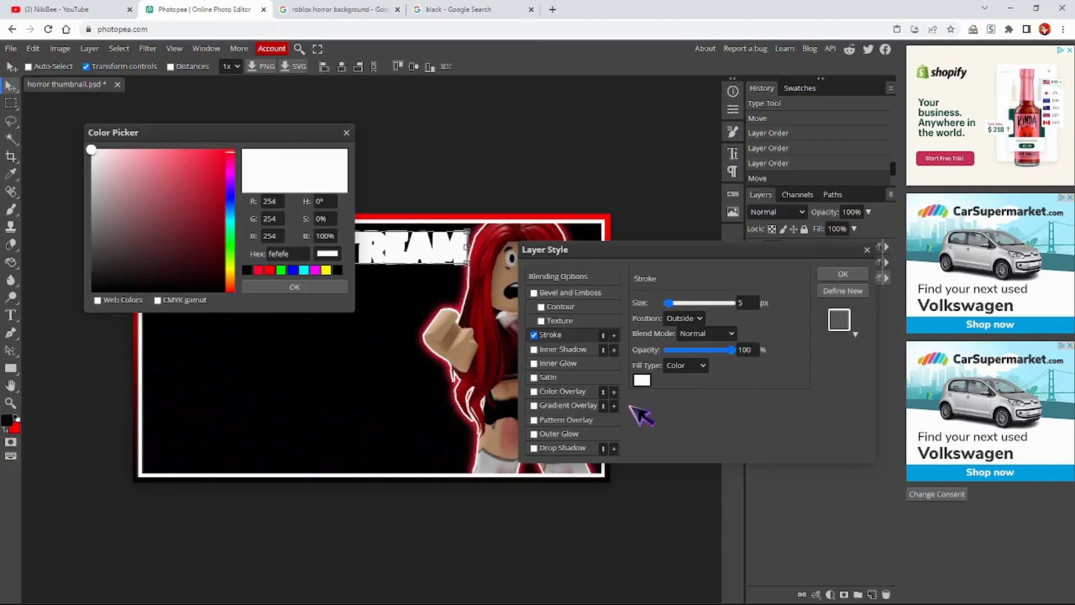
pyautogui.click(271, 270)
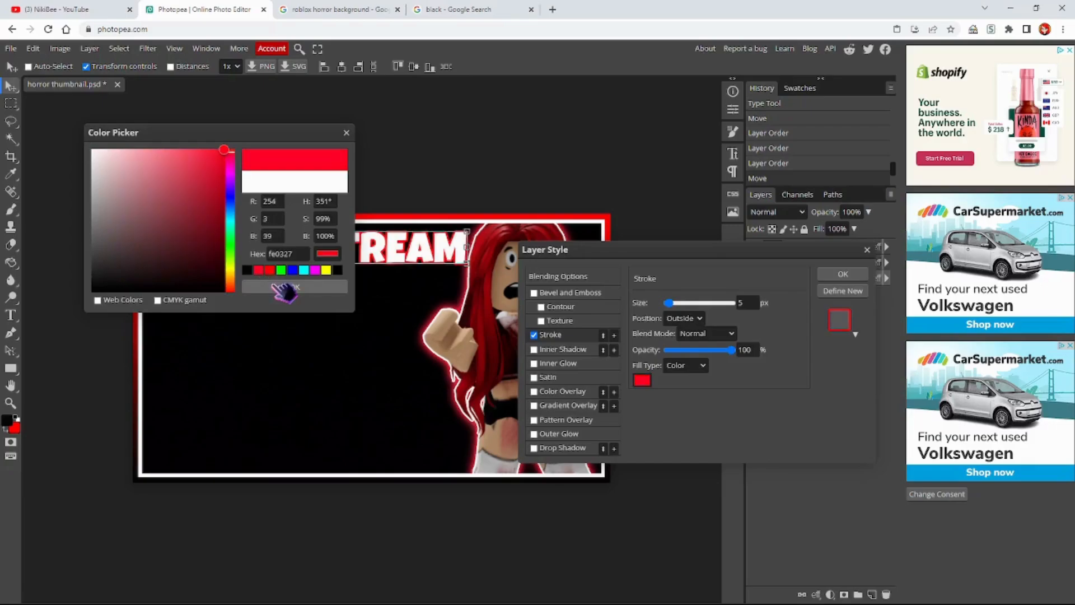
pyautogui.click(287, 287)
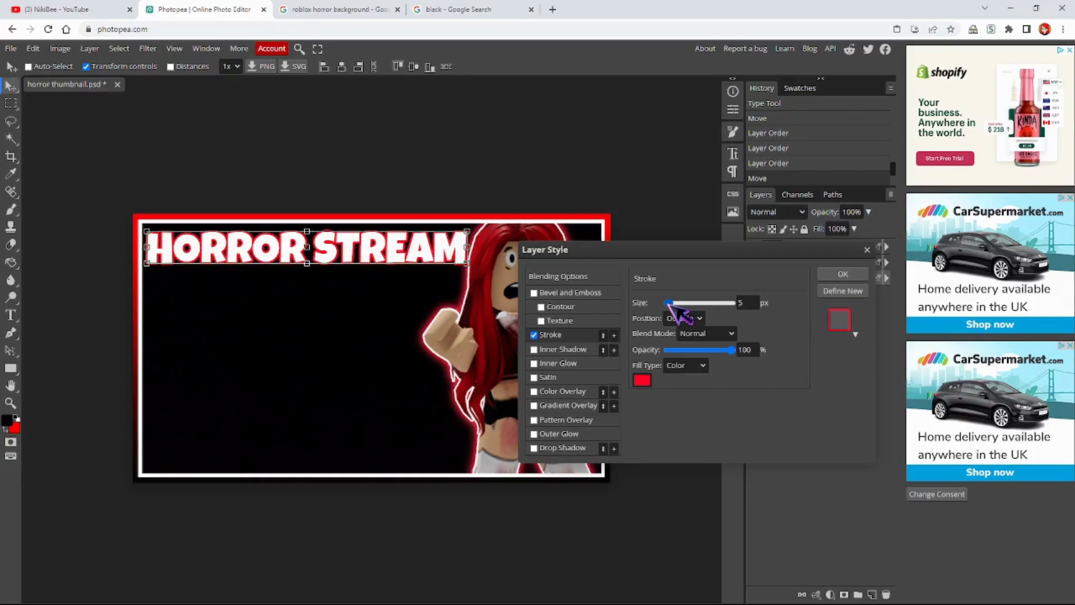
# Try black for the title's stroke, and change it to the softer red e7223e
pyautogui.click(740, 303)
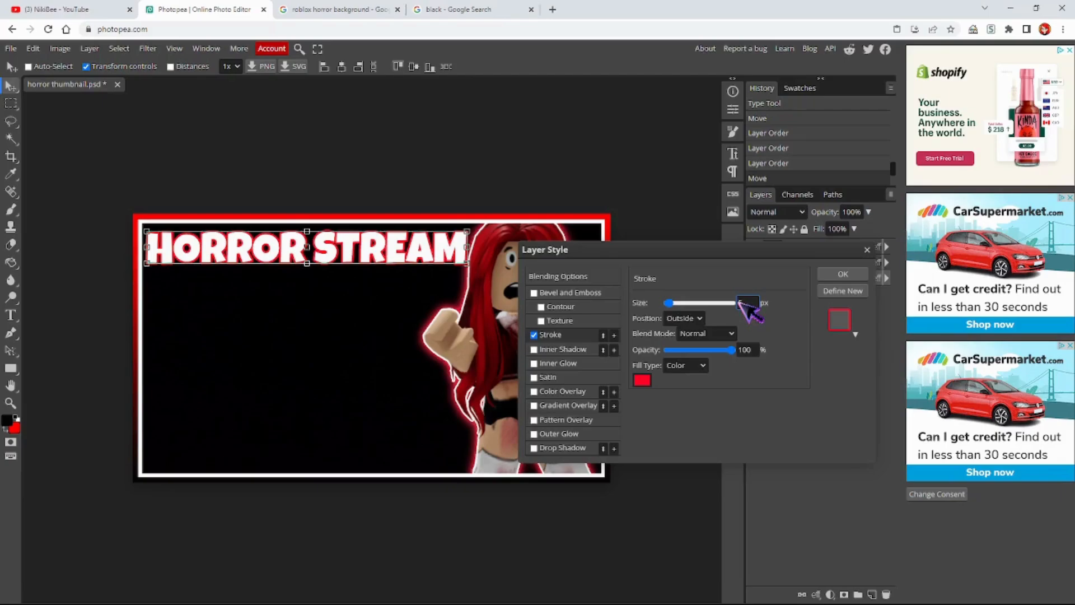
pyautogui.click(642, 381)
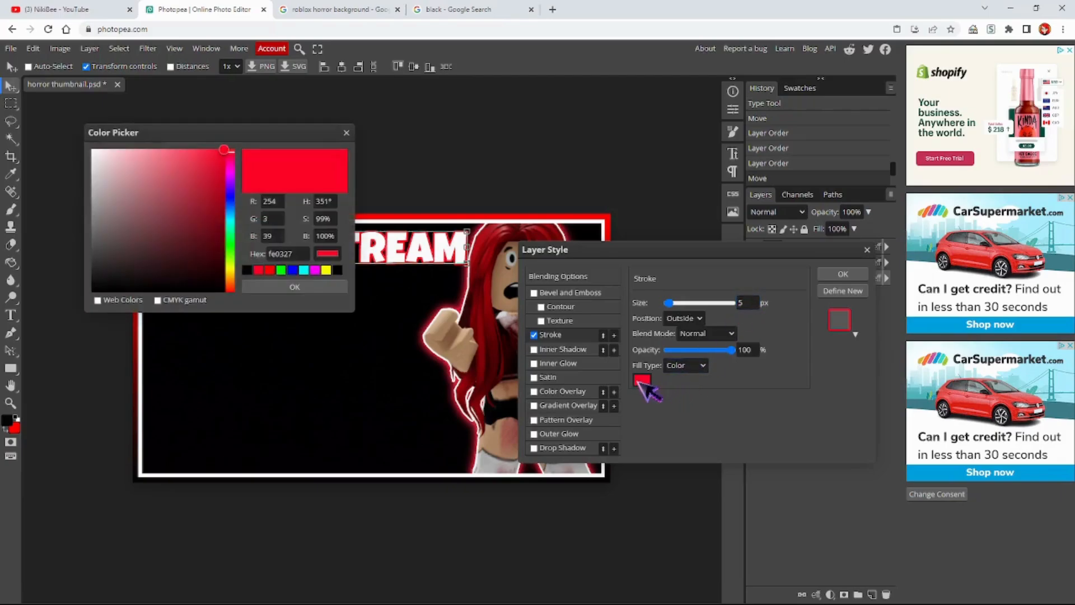
pyautogui.click(337, 270)
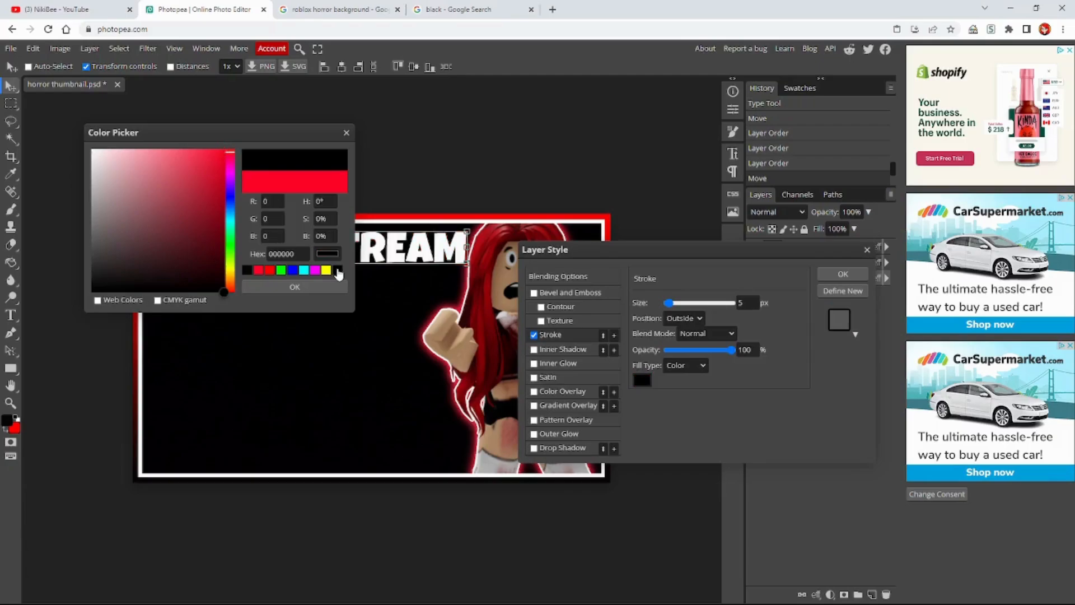
pyautogui.click(259, 272)
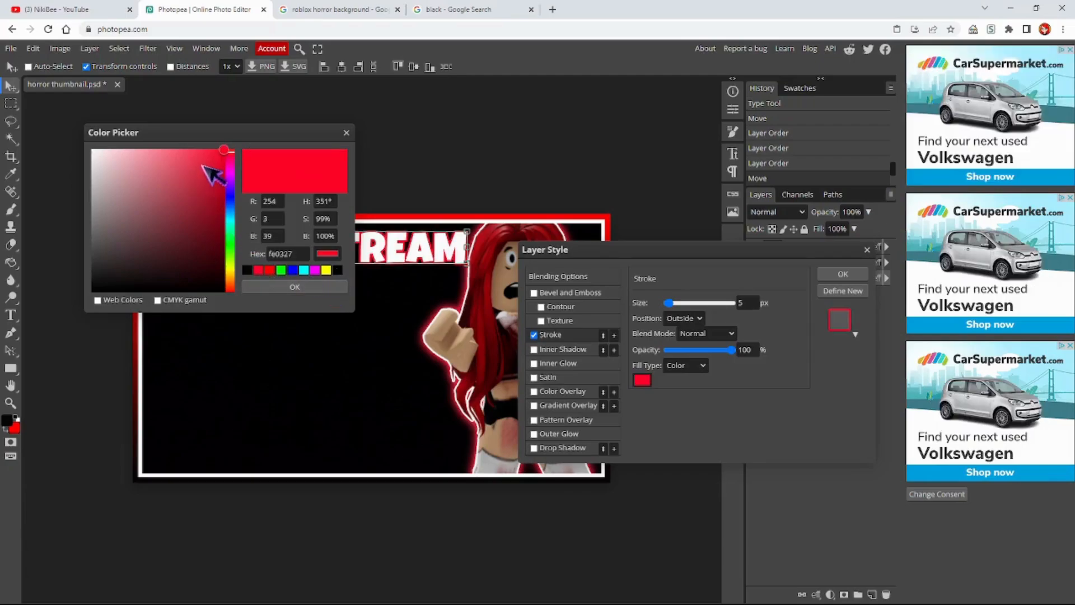
pyautogui.moveTo(226, 150); pyautogui.dragTo(205, 162)
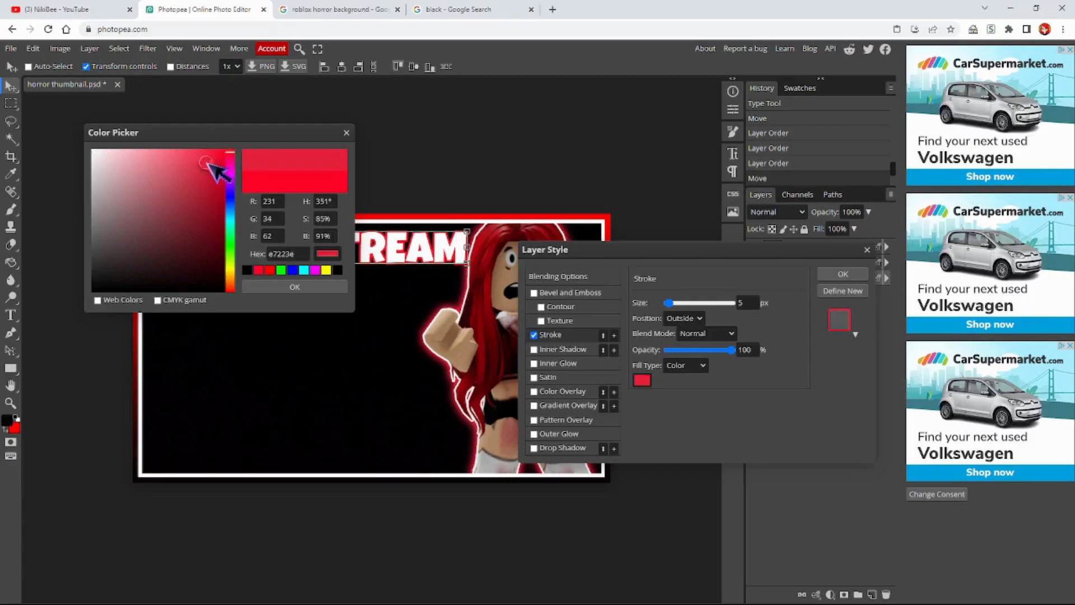
pyautogui.click(291, 287)
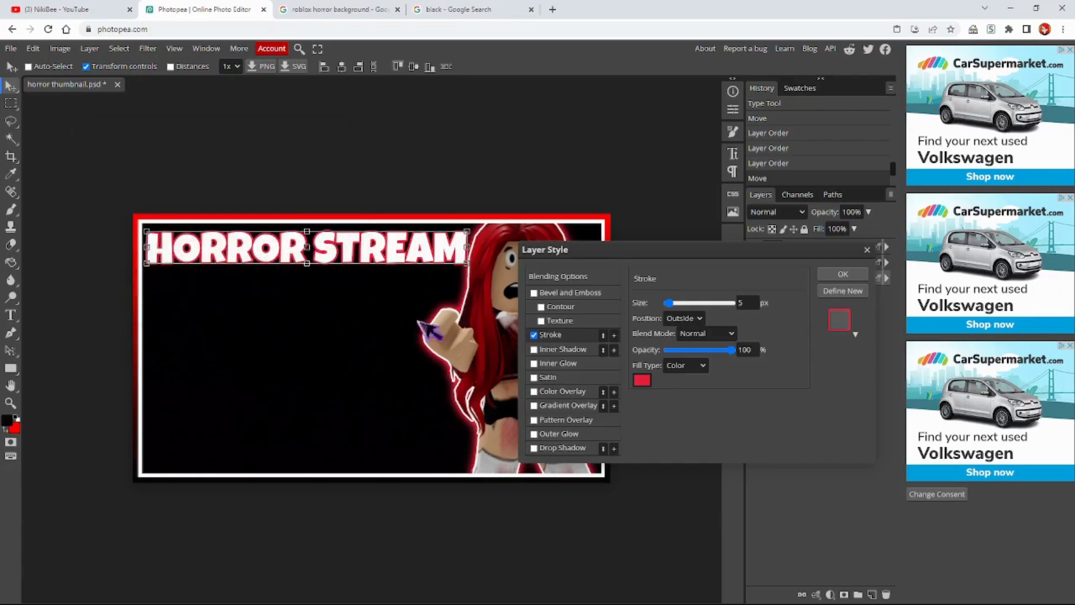
# Enable a red outer glow on the "HORROR STREAM" title and set its stroke colour to black 000000
pyautogui.click(534, 434)
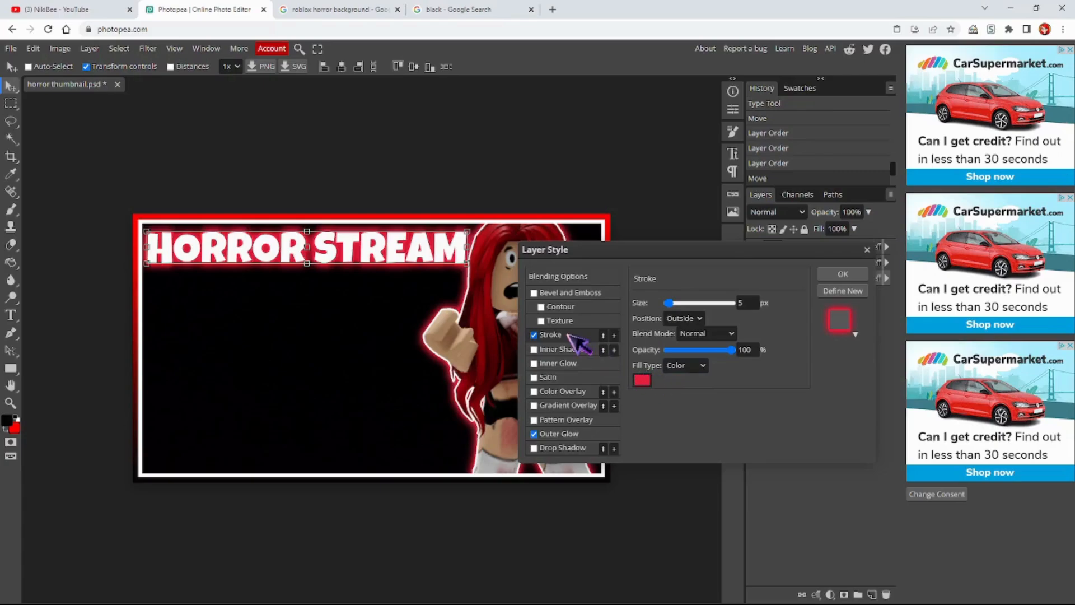
pyautogui.click(648, 379)
pyautogui.click(337, 271)
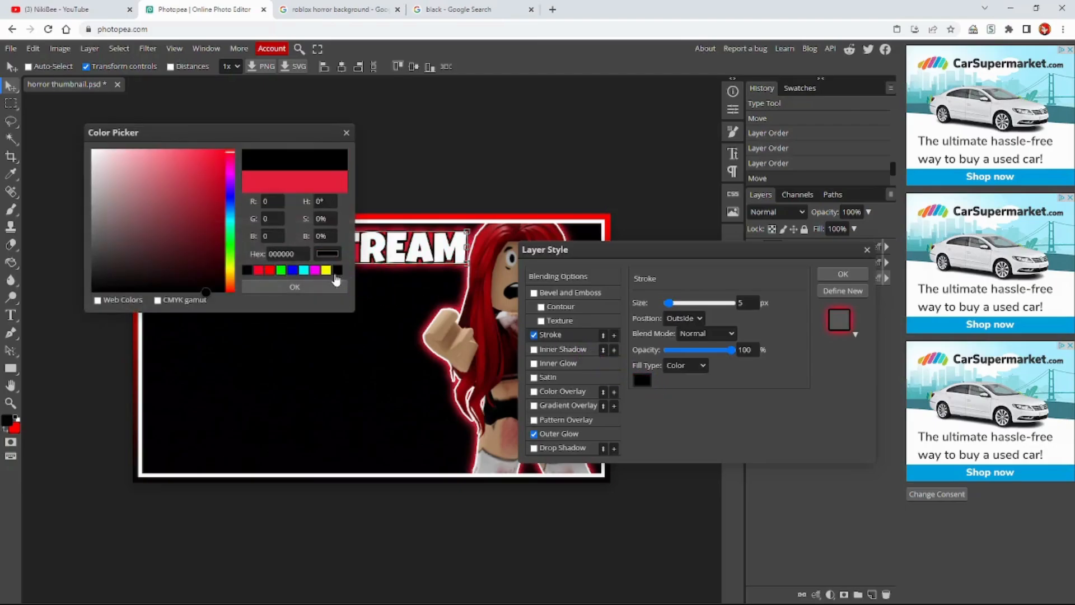
pyautogui.click(335, 286)
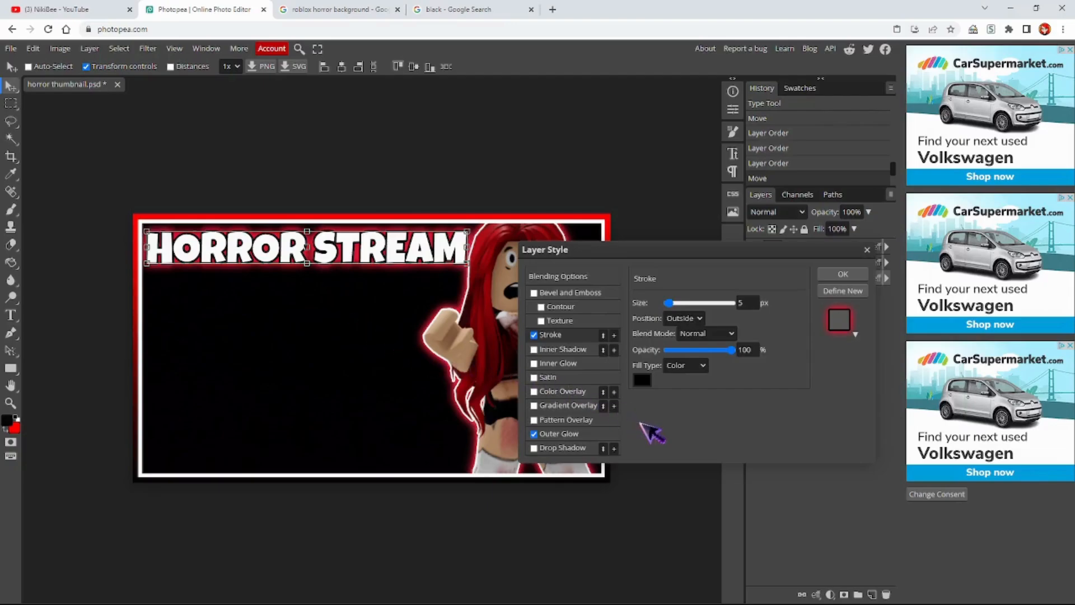
# Set the title's outer glow spread to 10% and apply the layer style
pyautogui.click(558, 434)
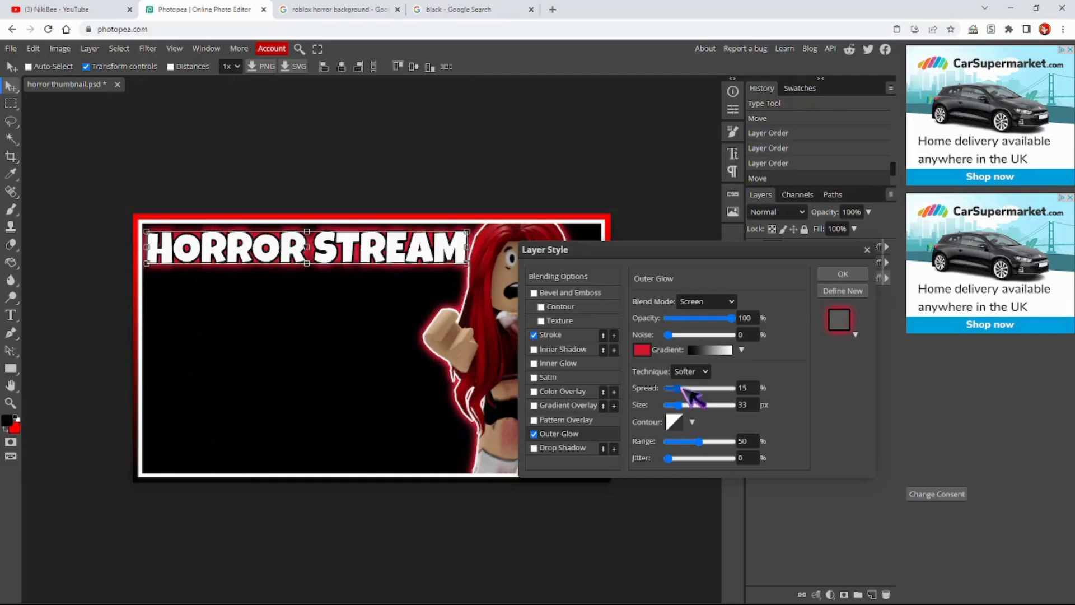
pyautogui.moveTo(682, 388); pyautogui.dragTo(683, 406)
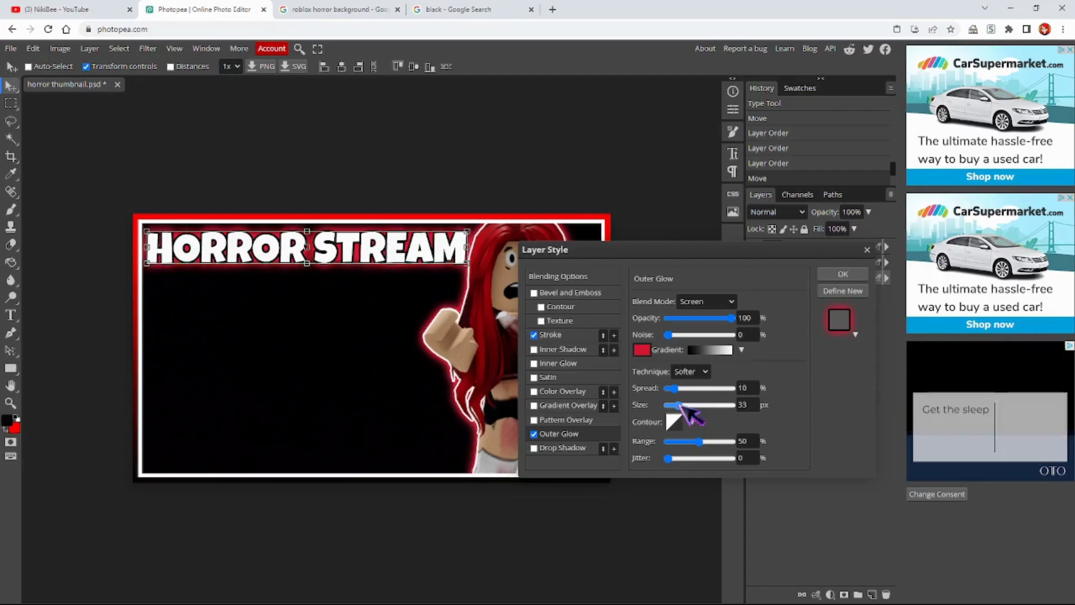
pyautogui.click(843, 274)
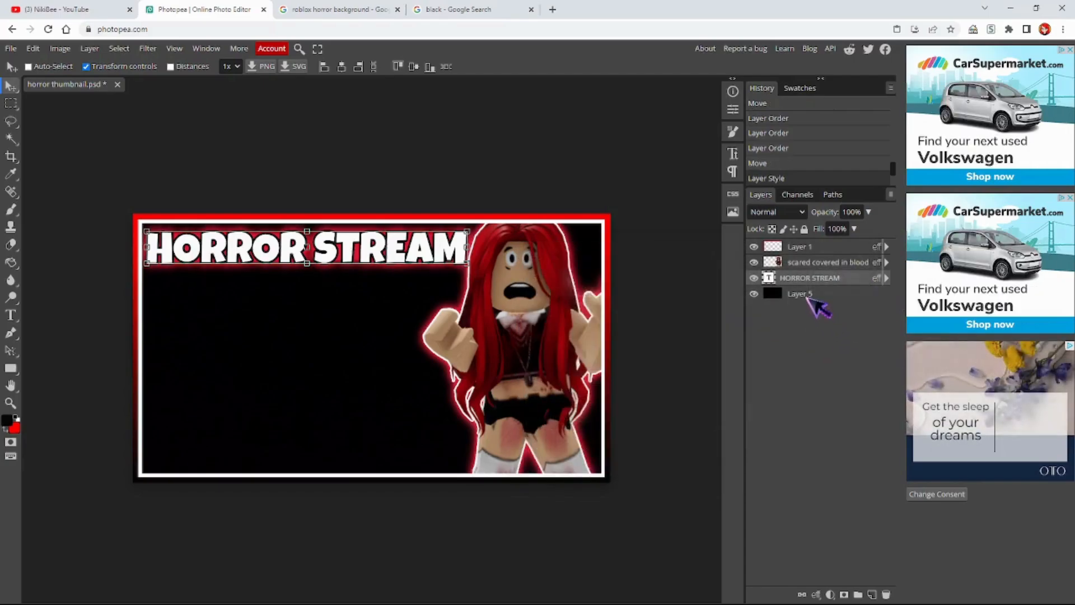
# Duplicate the "HORROR STREAM" text layer and move the copy straight down to the lower part of the thumbnail
pyautogui.click(817, 296)
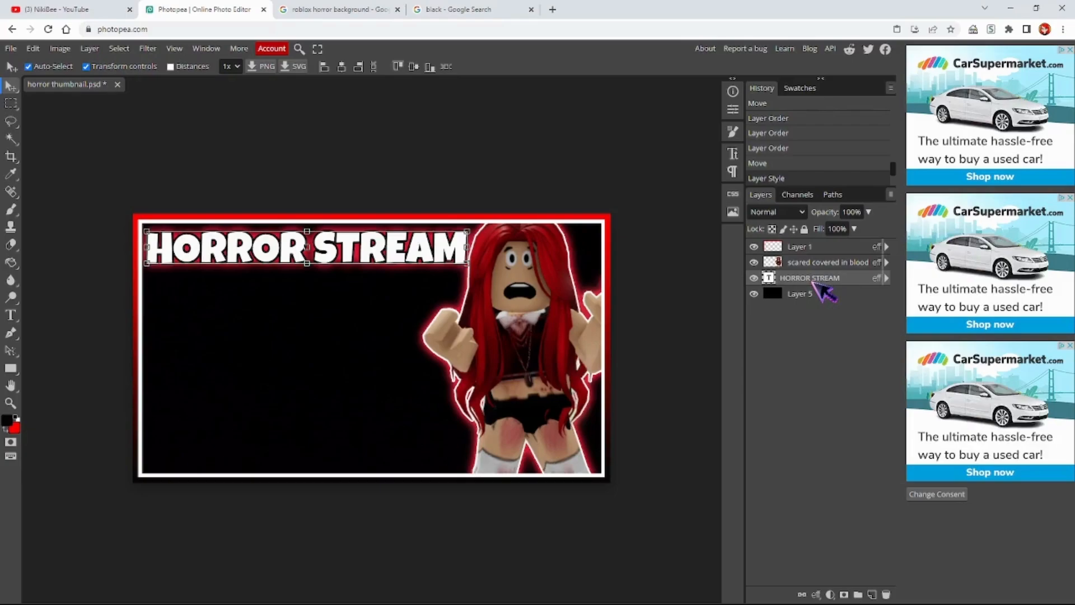
pyautogui.hotkey('ctrl', 'j')
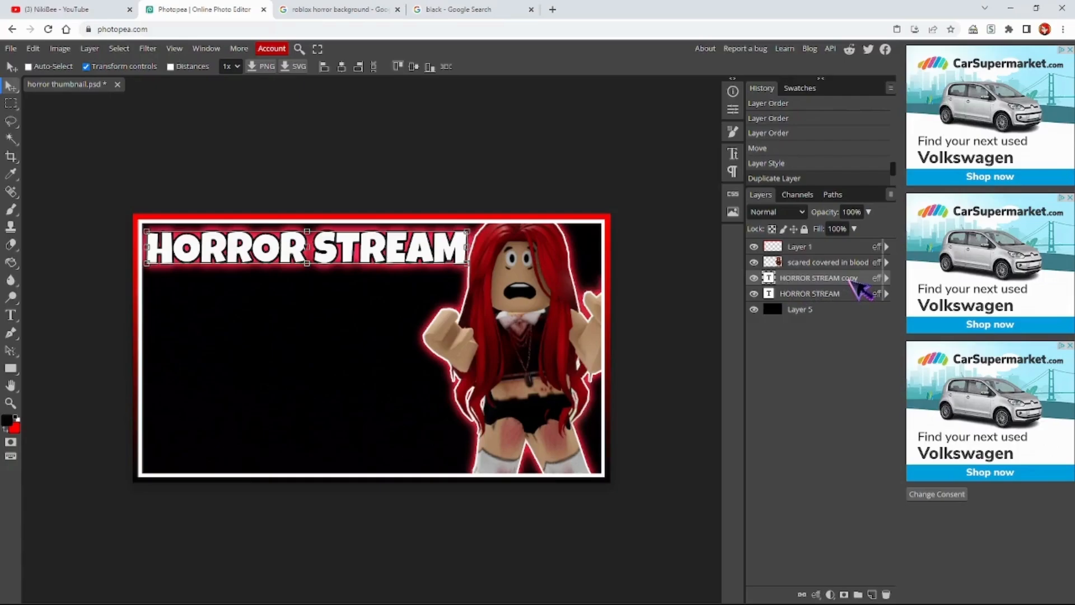
pyautogui.moveTo(359, 248); pyautogui.dragTo(363, 416)
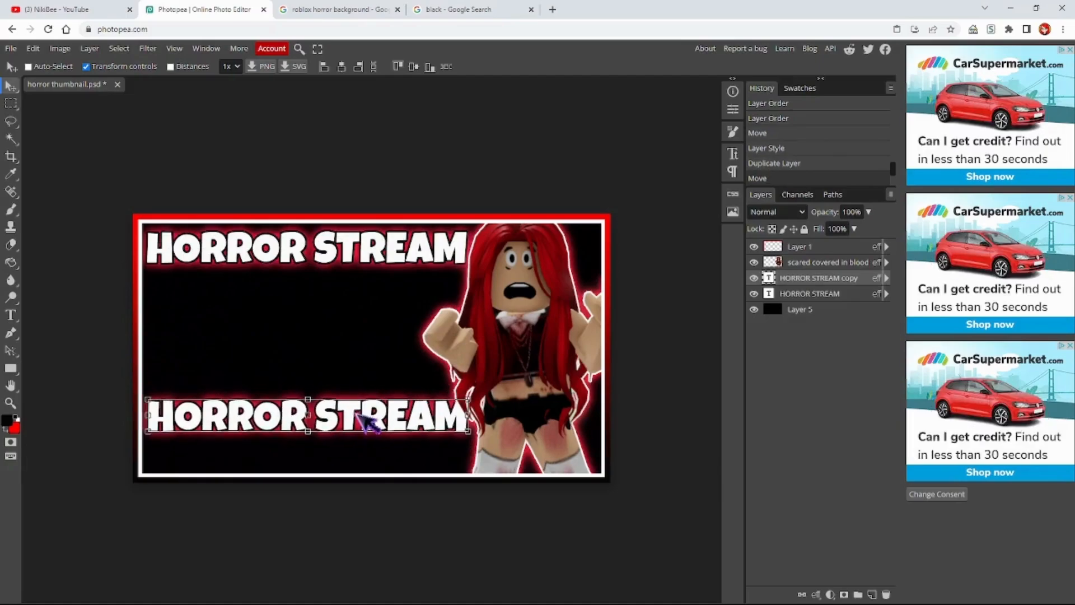
# Replace the copied text with "PLAYING WITH VIEWERS" on two lines and fit it inside the thumbnail's lower border, beside the character
pyautogui.doubleClick(442, 417)
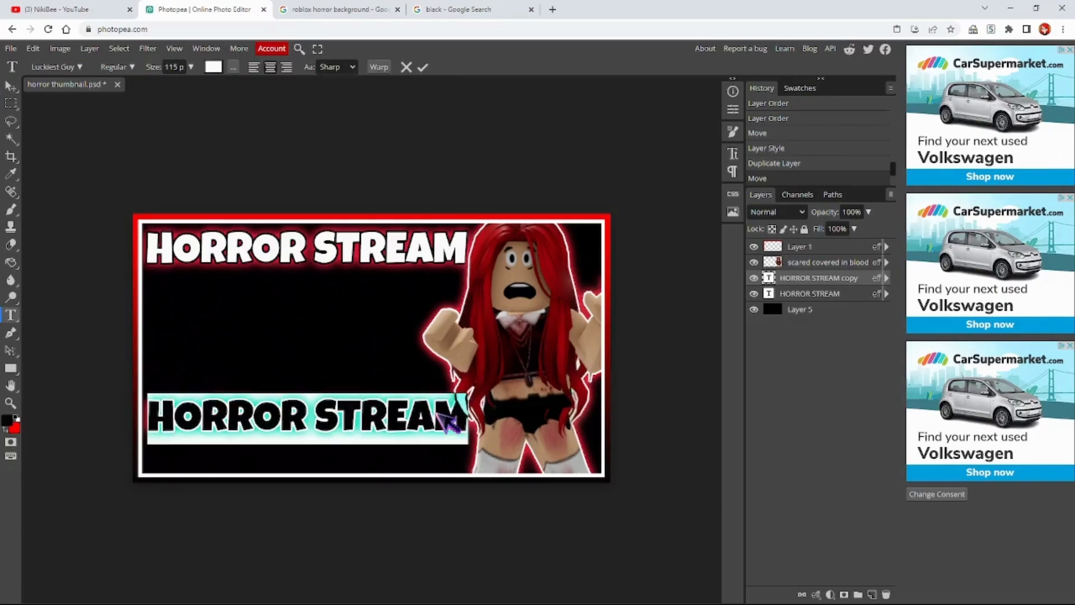
pyautogui.write('PL')
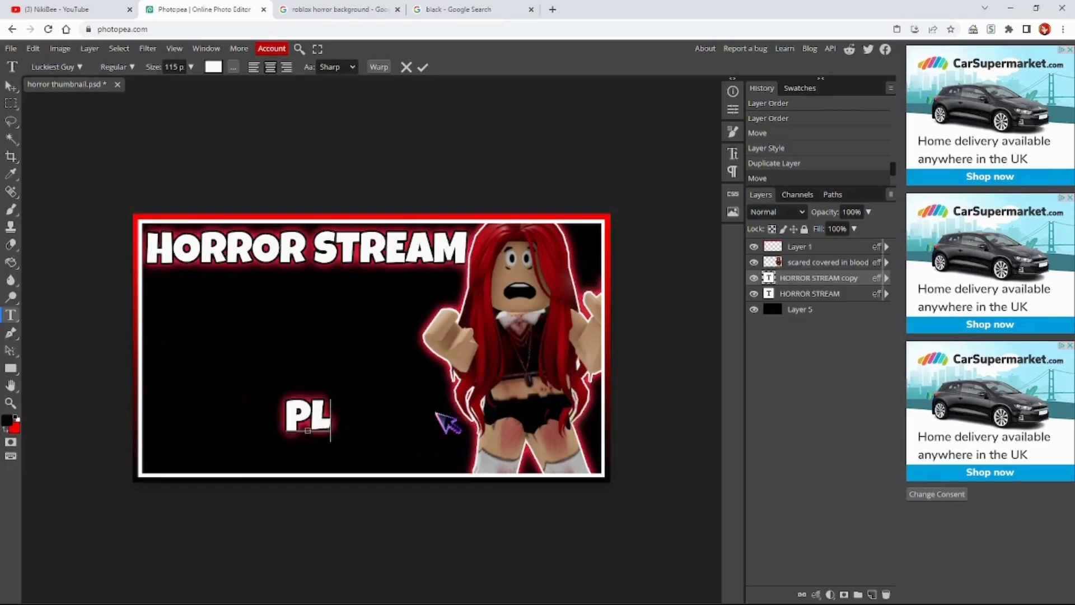
pyautogui.write('AYING')
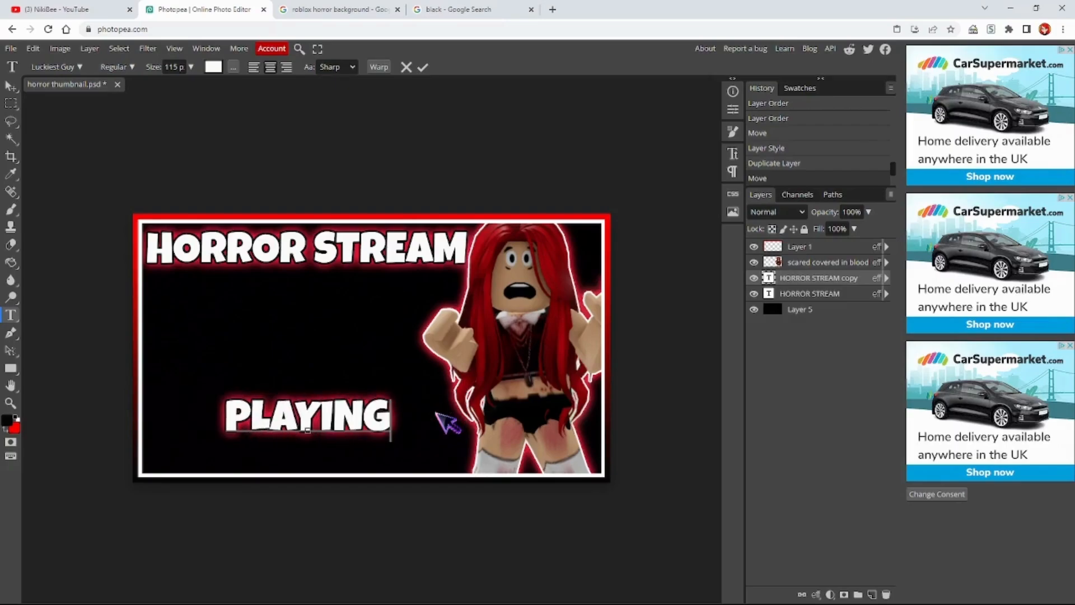
pyautogui.write(' WITH ')
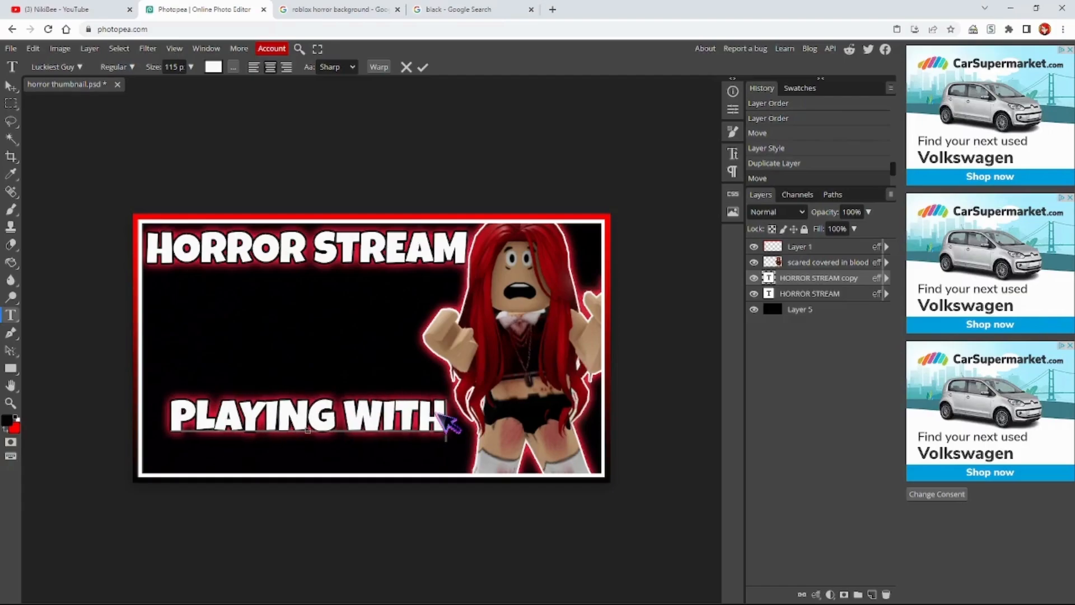
pyautogui.write('VIEWERS')
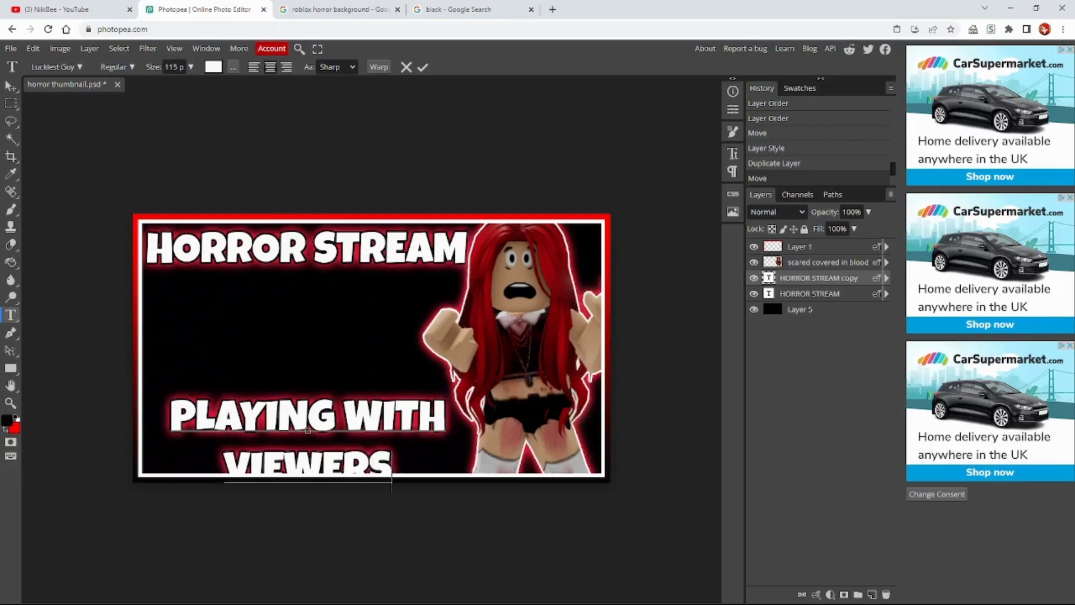
pyautogui.click(12, 87)
pyautogui.moveTo(345, 442); pyautogui.dragTo(327, 419)
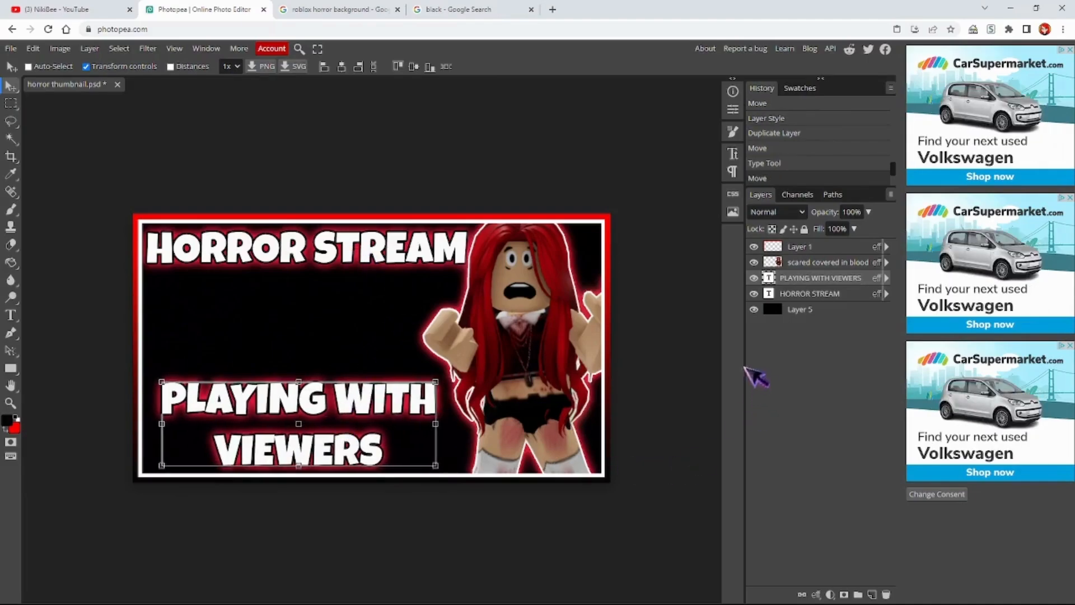
# Copy the JANITOR BLEEDS image from the "roblox horror background" image results in Google and paste it in Photopea above the black background layer
pyautogui.click(828, 309)
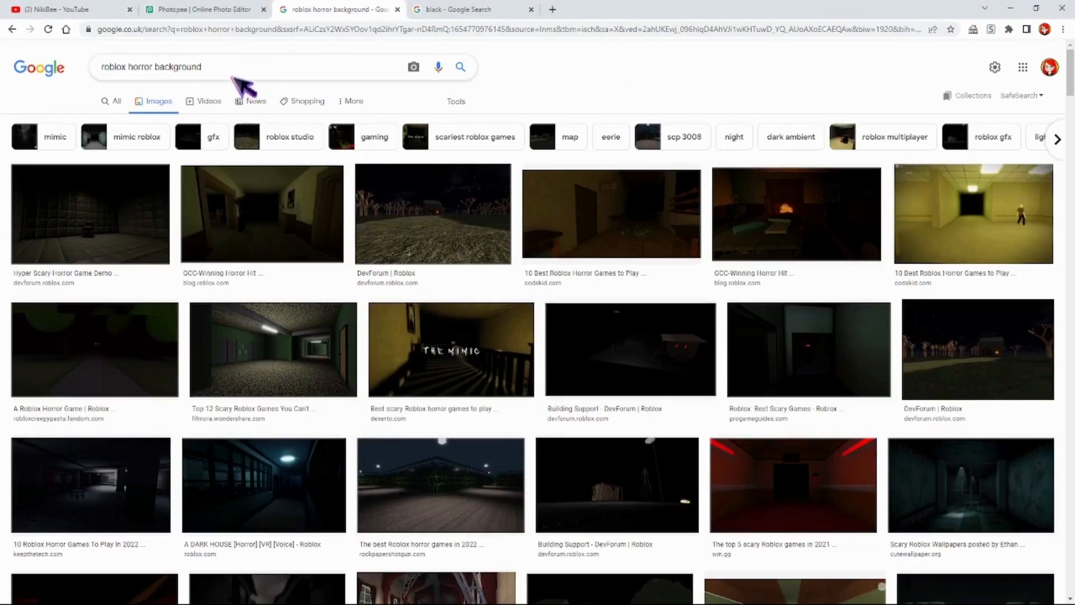
pyautogui.scroll(-10, 511, 372)
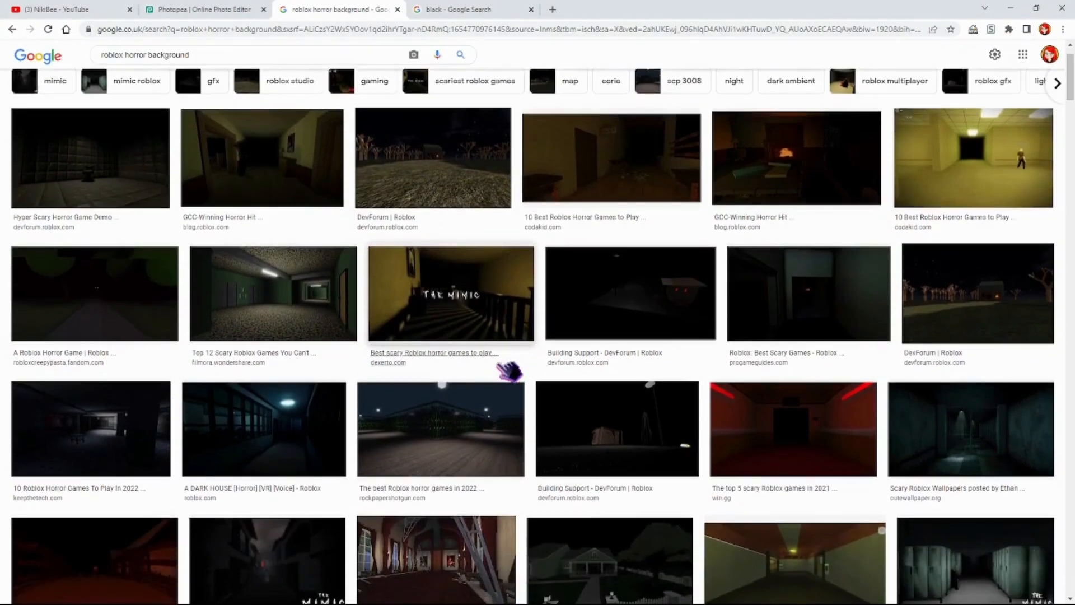
pyautogui.scroll(-8, 305, 479)
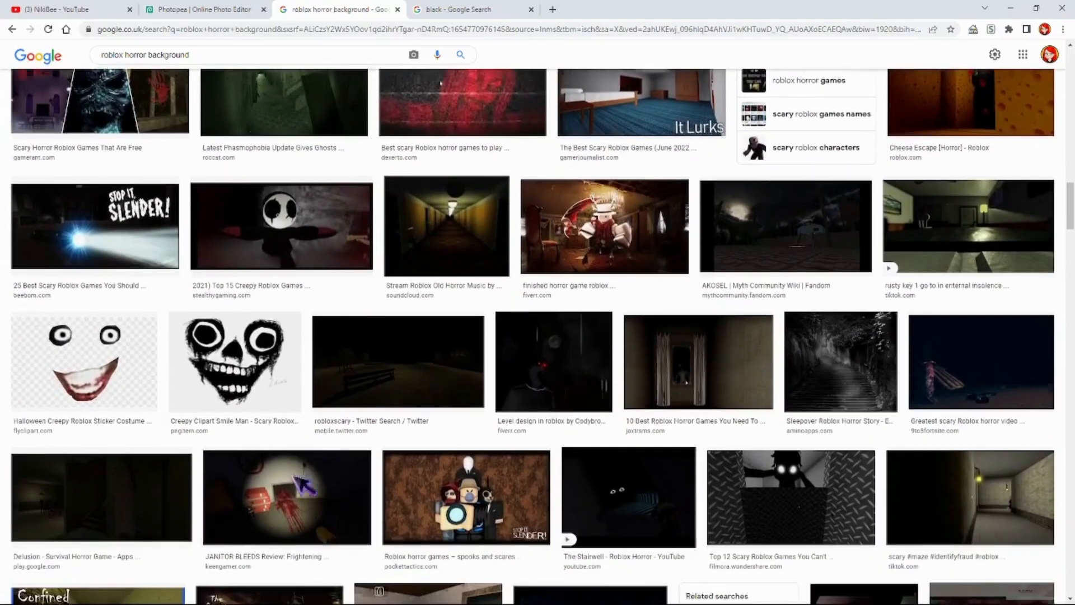
pyautogui.scroll(-1, 303, 482)
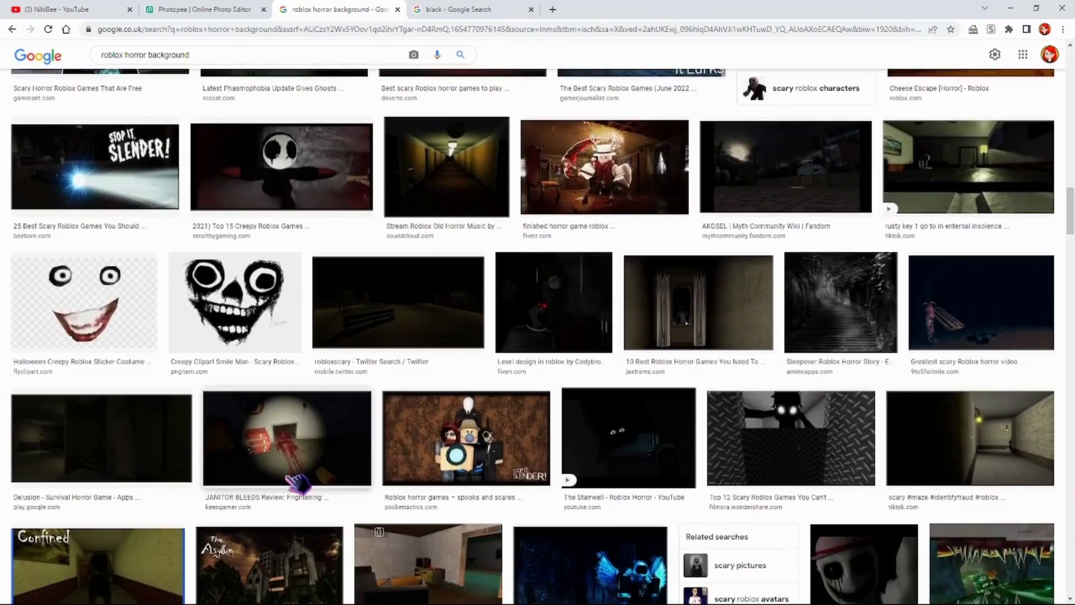
pyautogui.click(339, 473)
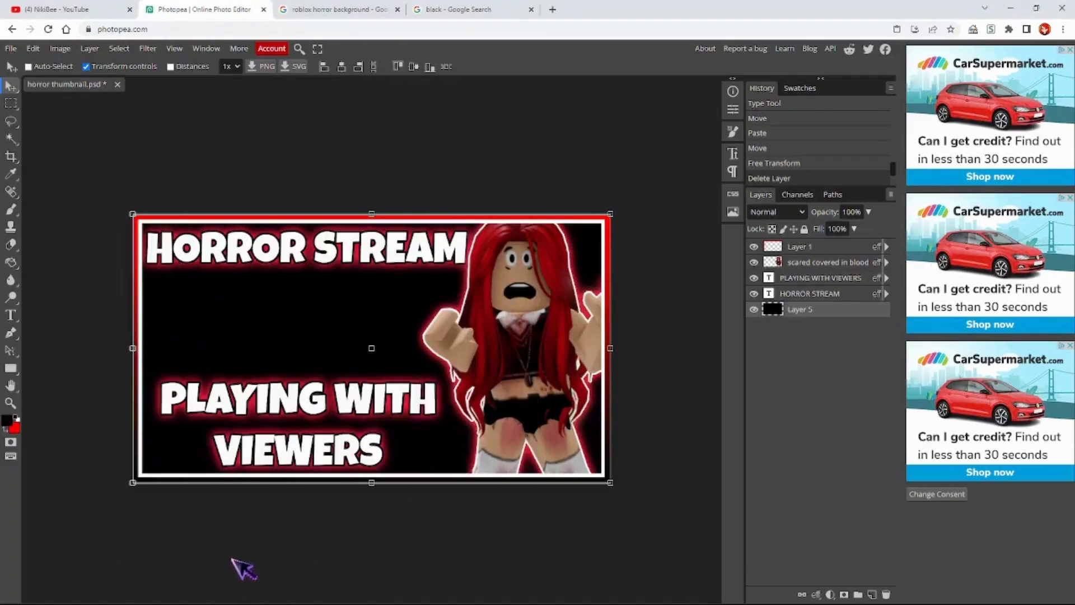
pyautogui.hotkey('ctrl', 'v')
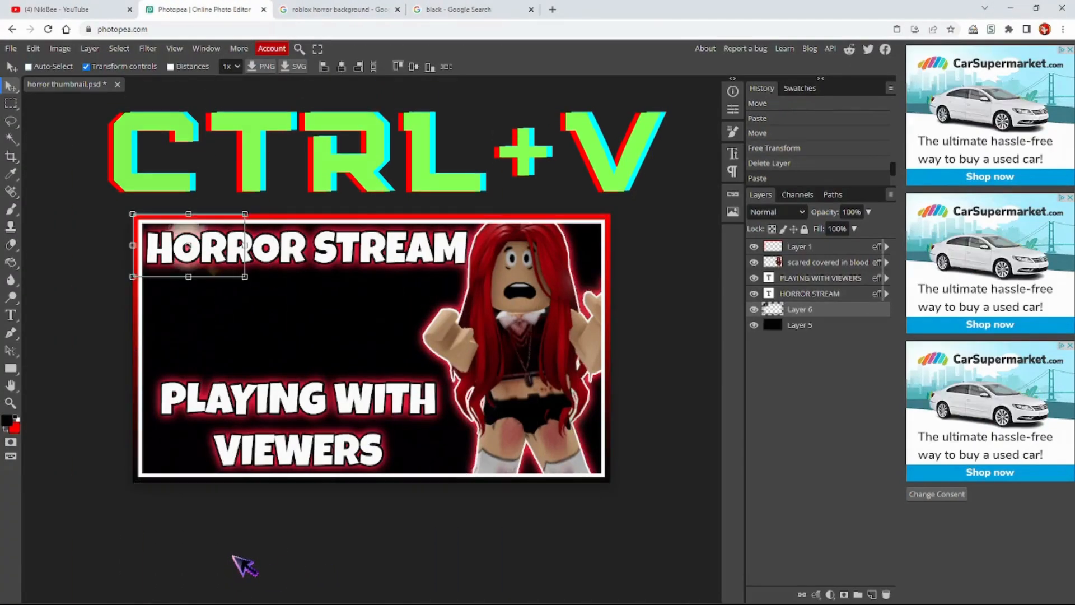
# Enlarge the pasted horror image proportionally and position it between the "HORROR STREAM" and "PLAYING WITH VIEWERS" texts, beside the character
pyautogui.moveTo(222, 271); pyautogui.dragTo(332, 359)
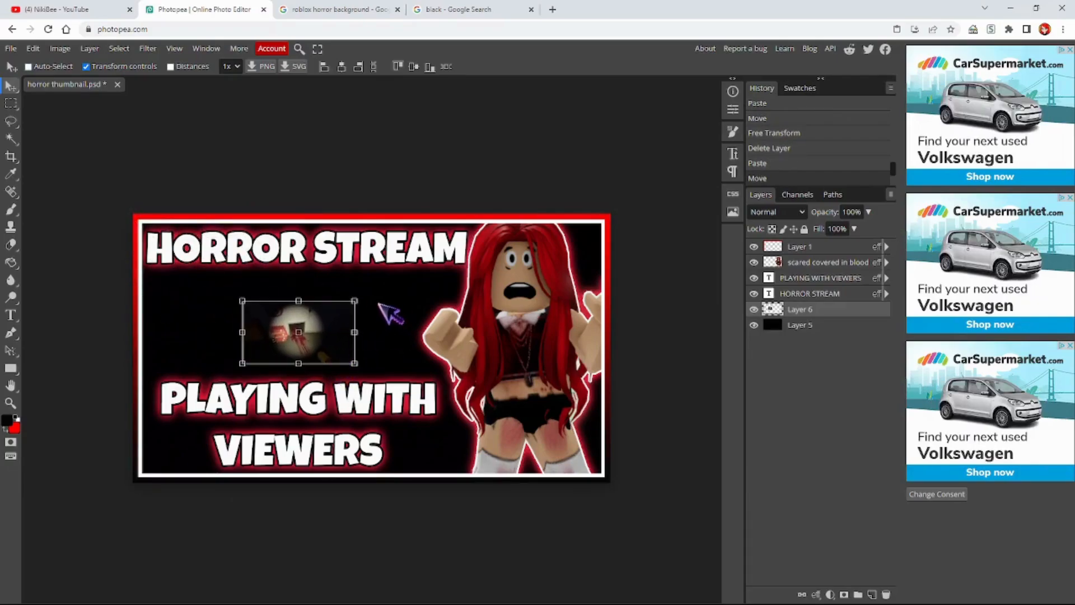
pyautogui.moveTo(358, 303); pyautogui.dragTo(433, 283)
pyautogui.moveTo(352, 331); pyautogui.dragTo(343, 335)
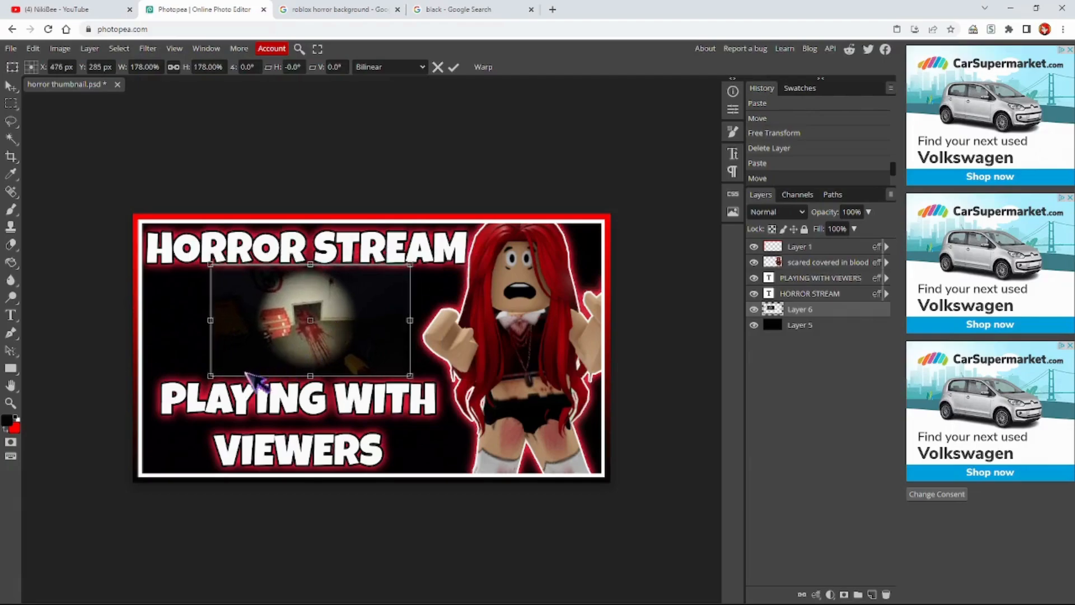
pyautogui.moveTo(211, 381); pyautogui.dragTo(168, 405)
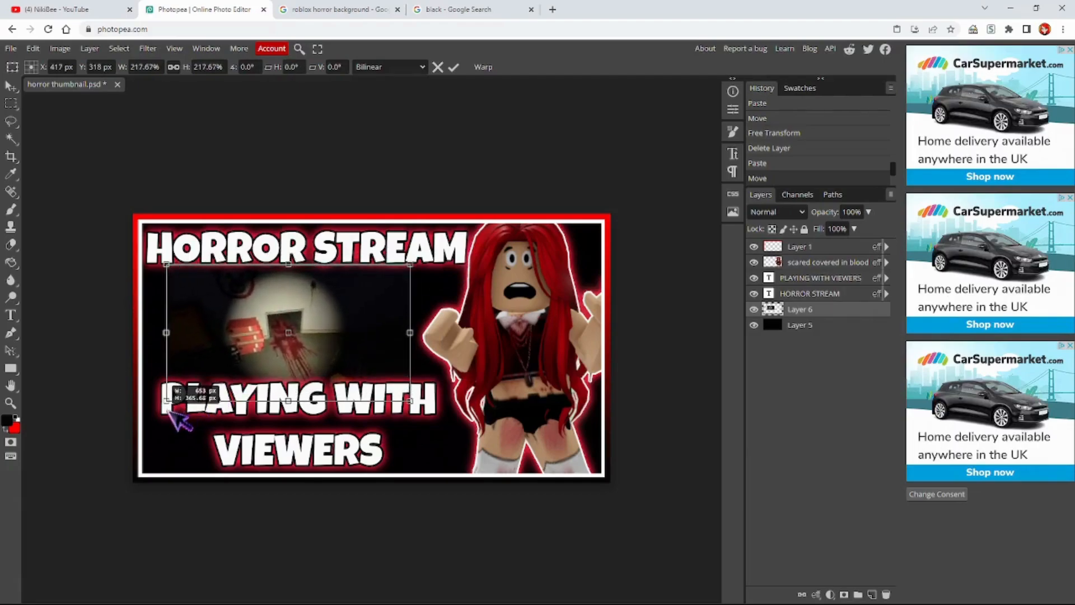
pyautogui.moveTo(306, 338)
pyautogui.mouseDown()
pyautogui.moveTo(334, 328)
pyautogui.moveTo(326, 333)
pyautogui.mouseUp()
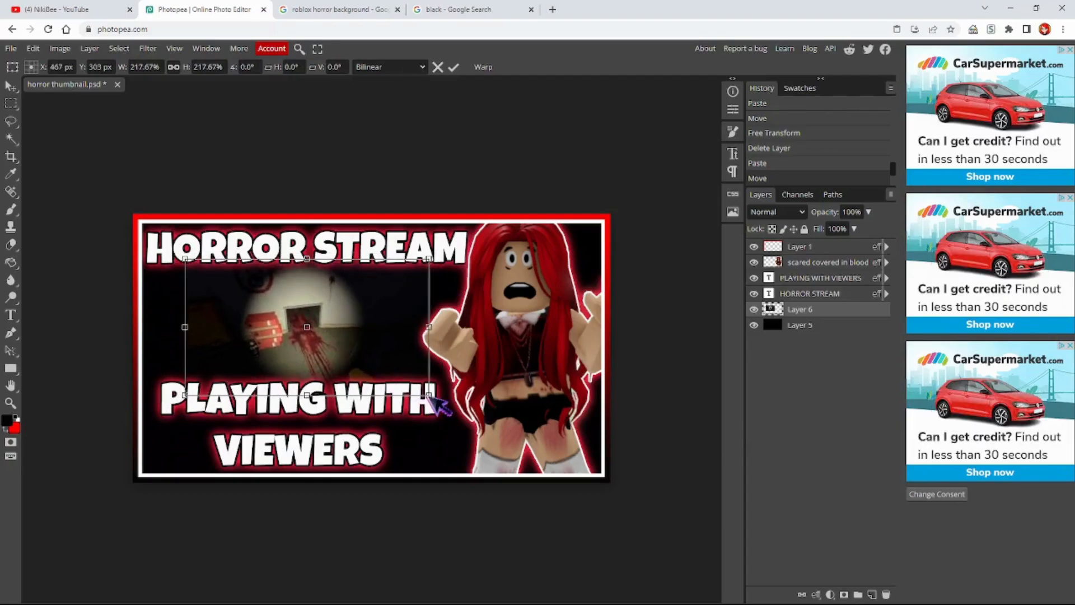
pyautogui.moveTo(430, 411); pyautogui.dragTo(447, 438)
pyautogui.moveTo(380, 342); pyautogui.dragTo(368, 342)
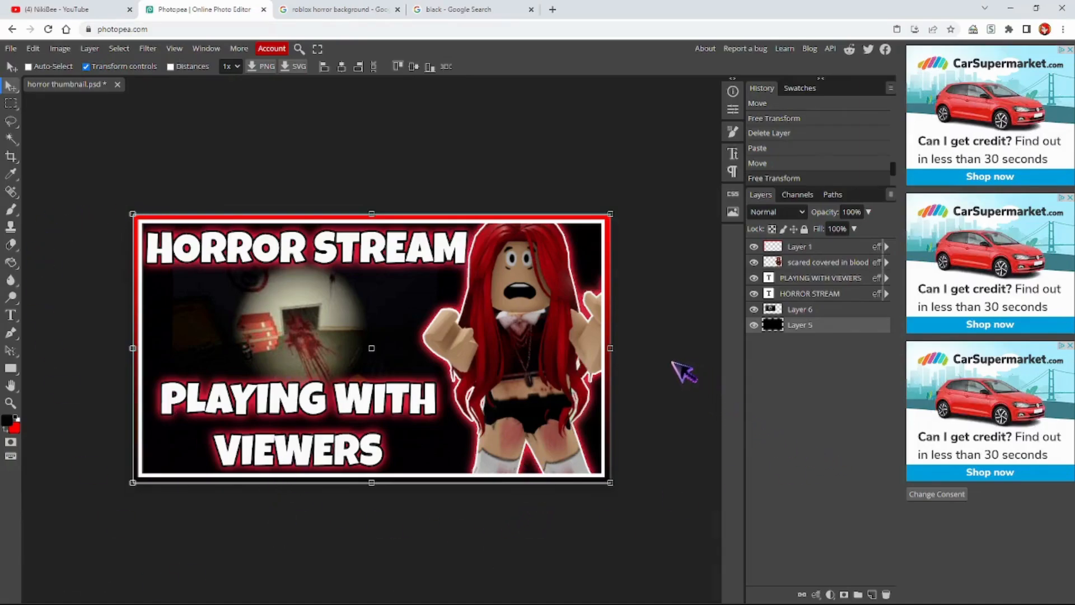
# Export the finished thumbnail as a PNG and save the file to the computer
pyautogui.click(11, 50)
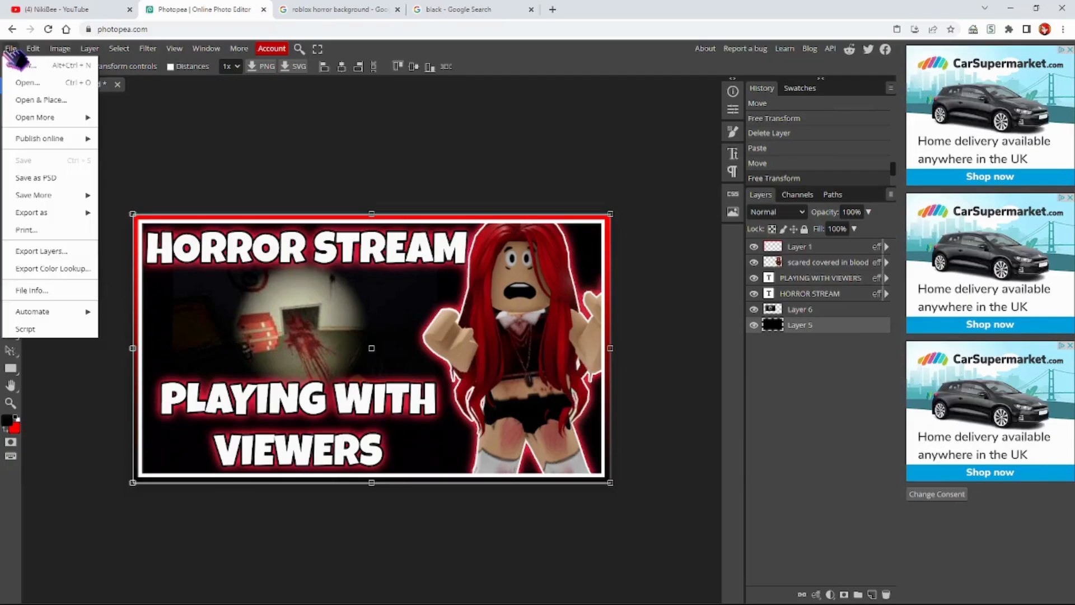
pyautogui.moveTo(81, 214)
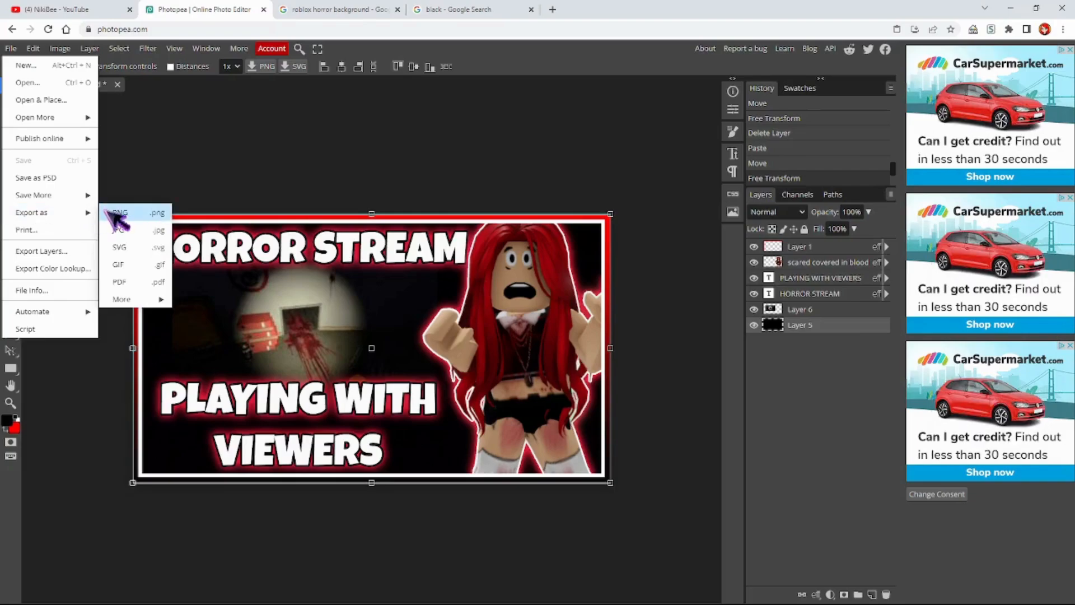
pyautogui.click(118, 218)
pyautogui.click(450, 279)
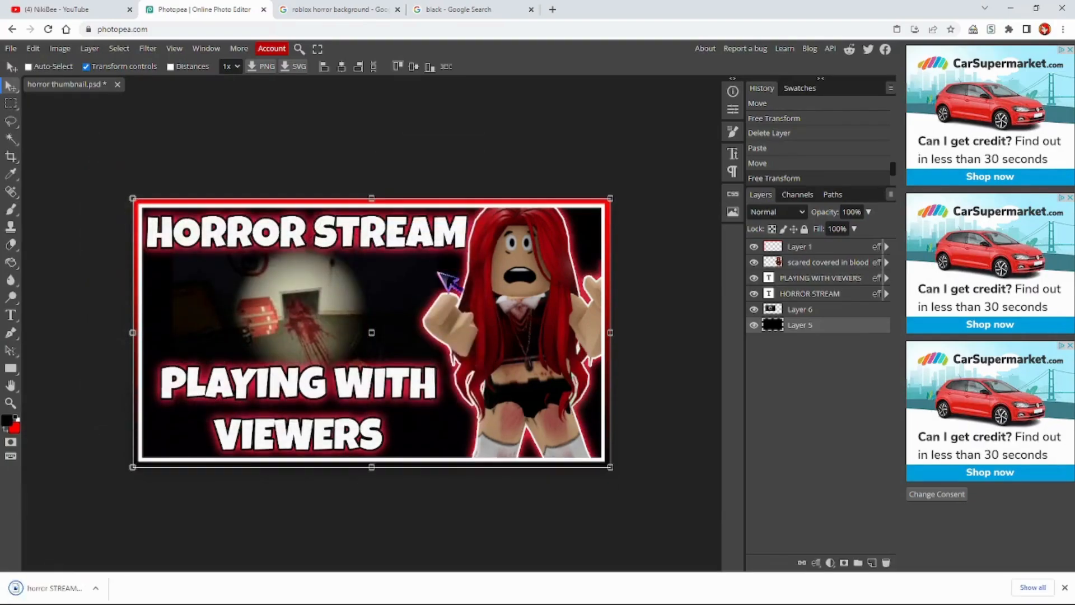